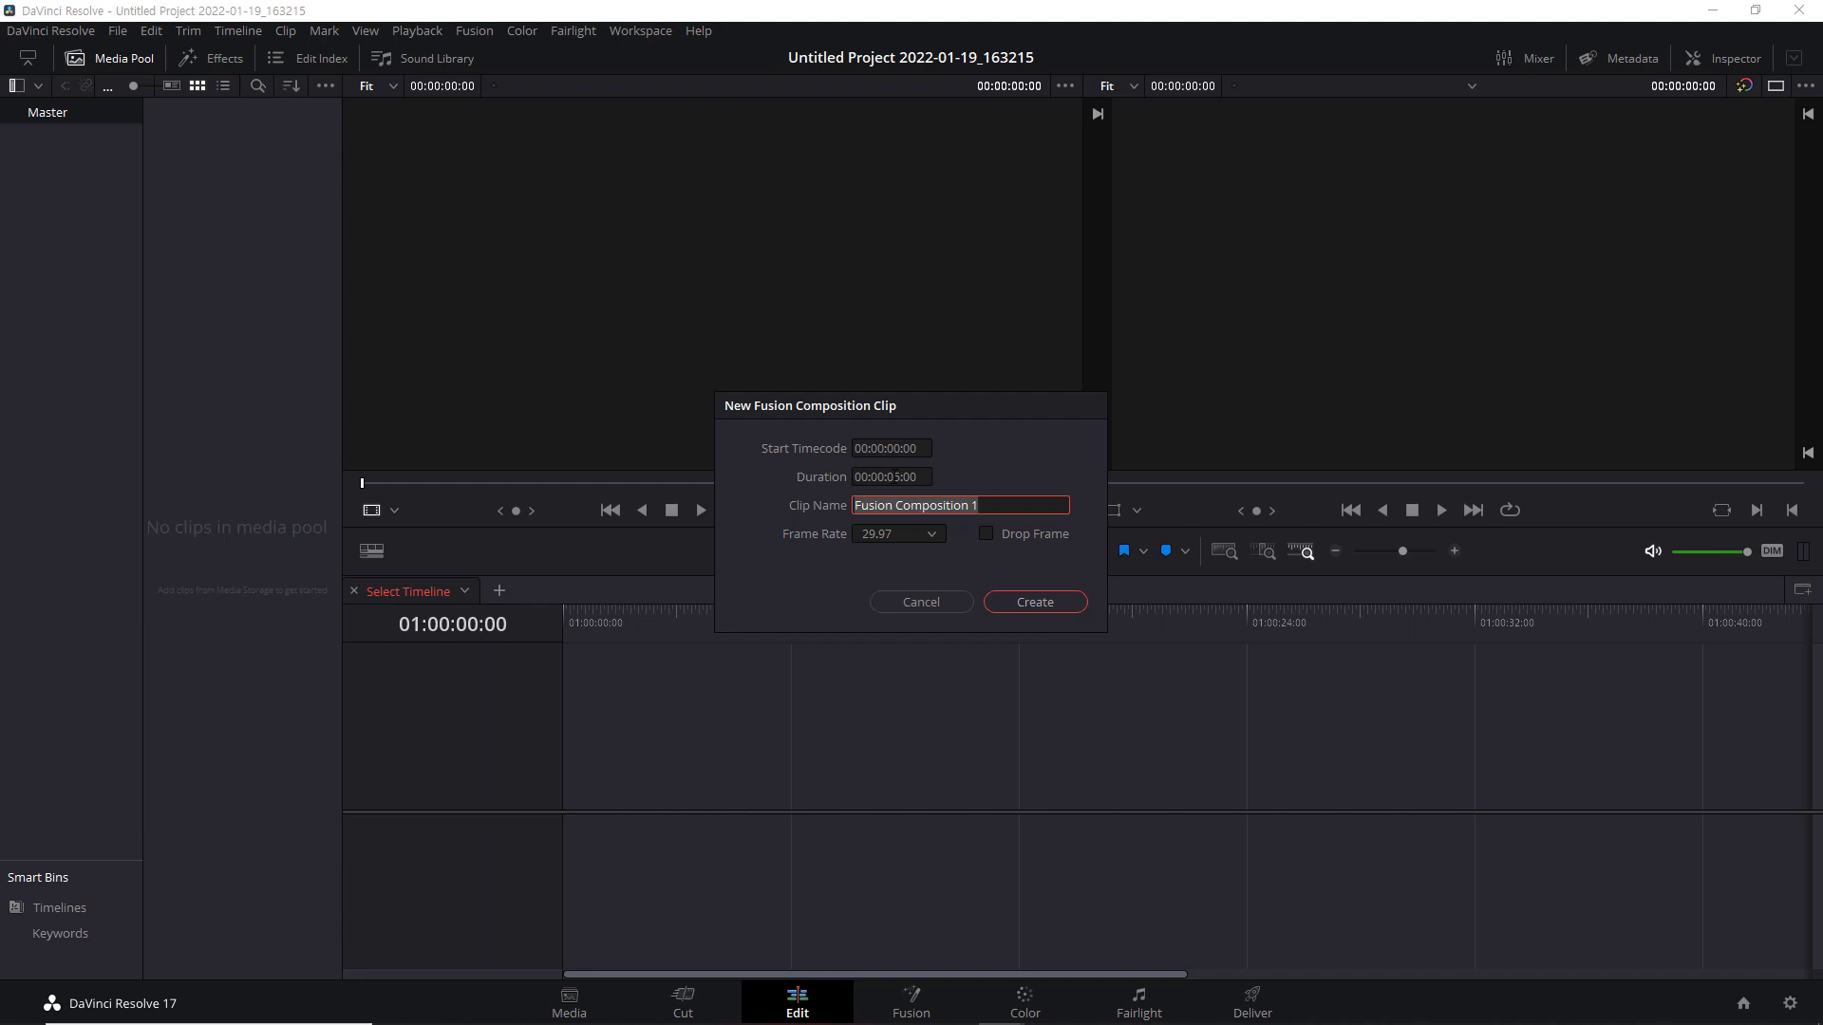
# Create a new Fusion composition clip with its frame rate set to 30.
pyautogui.click(927, 536)
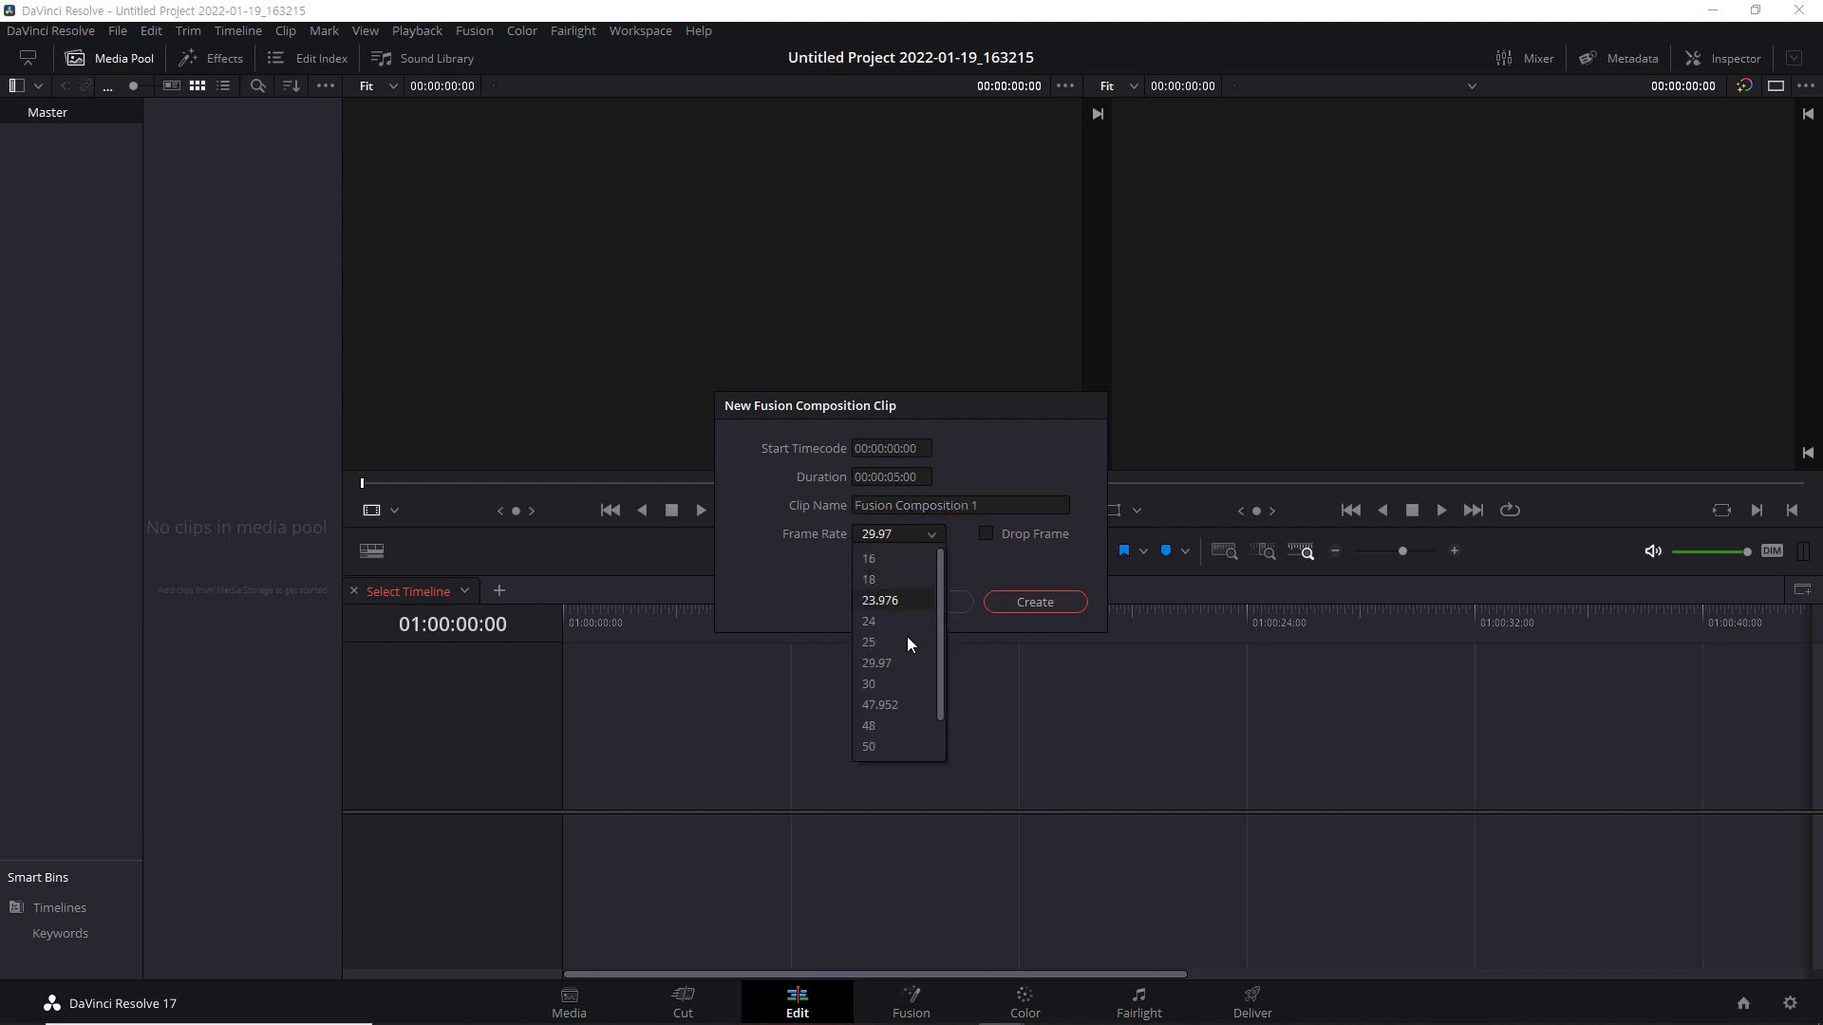
pyautogui.click(884, 686)
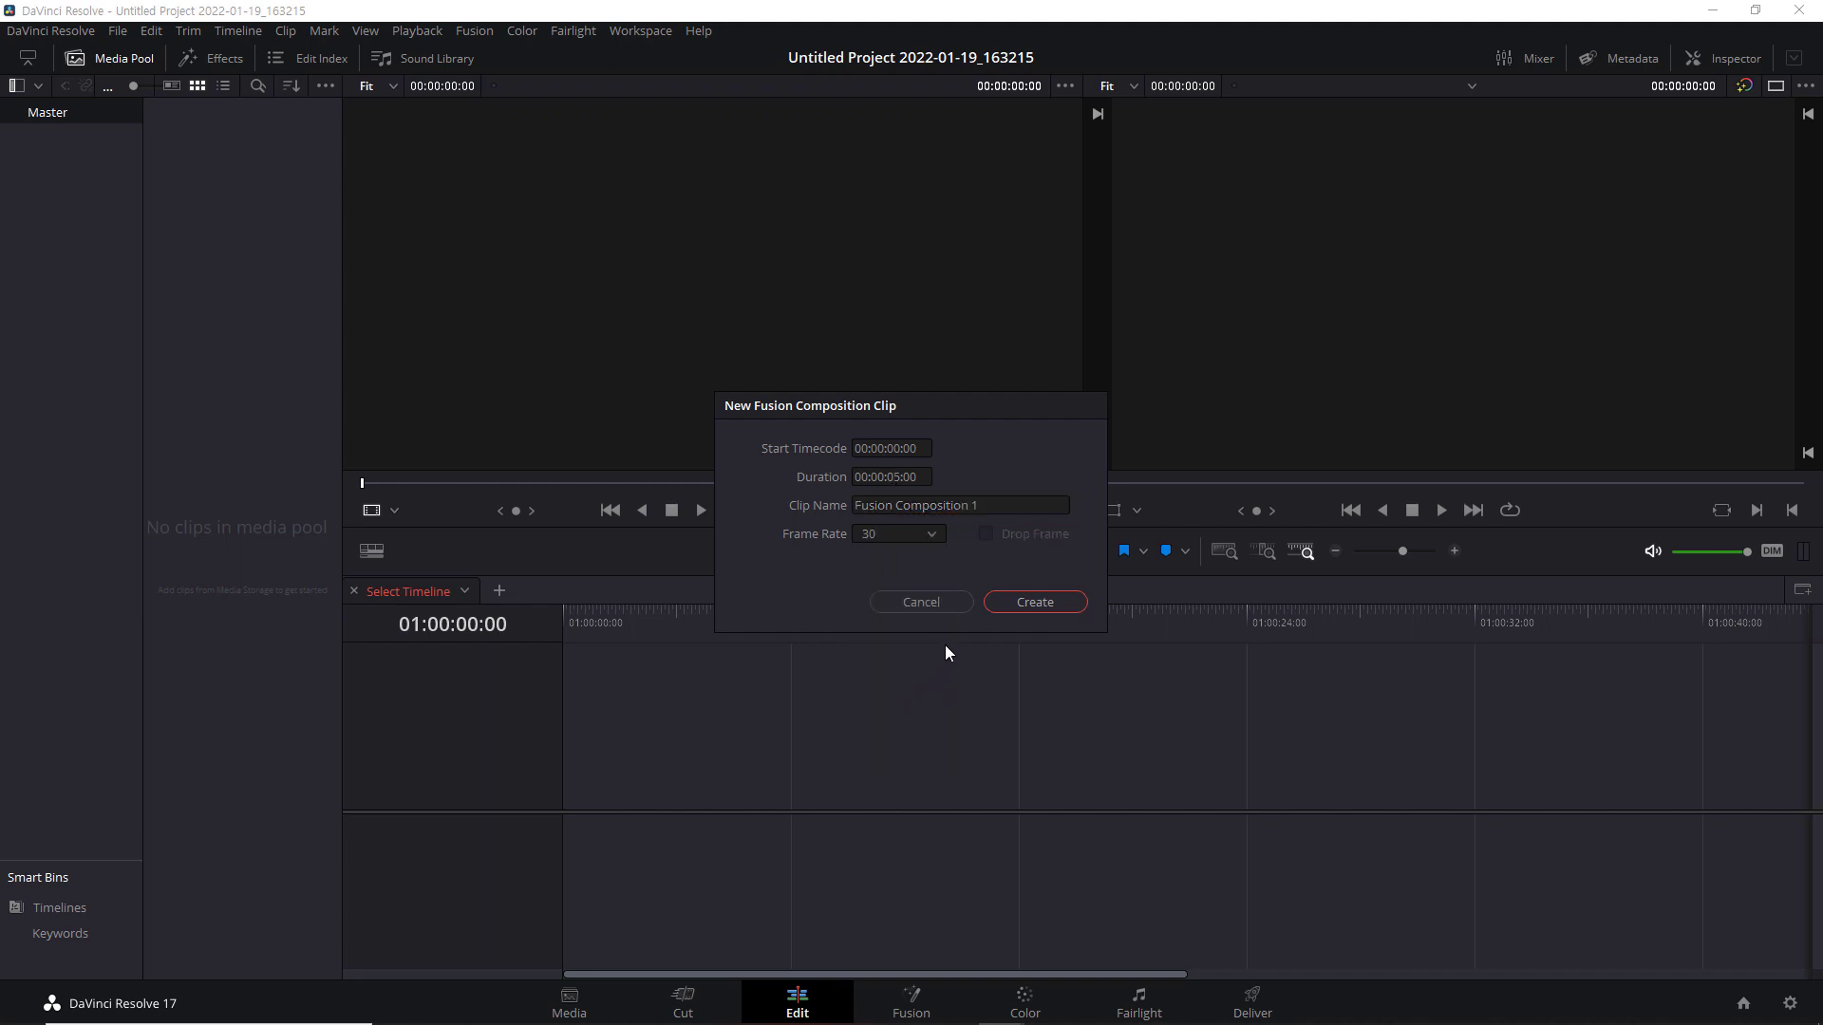
pyautogui.click(1037, 604)
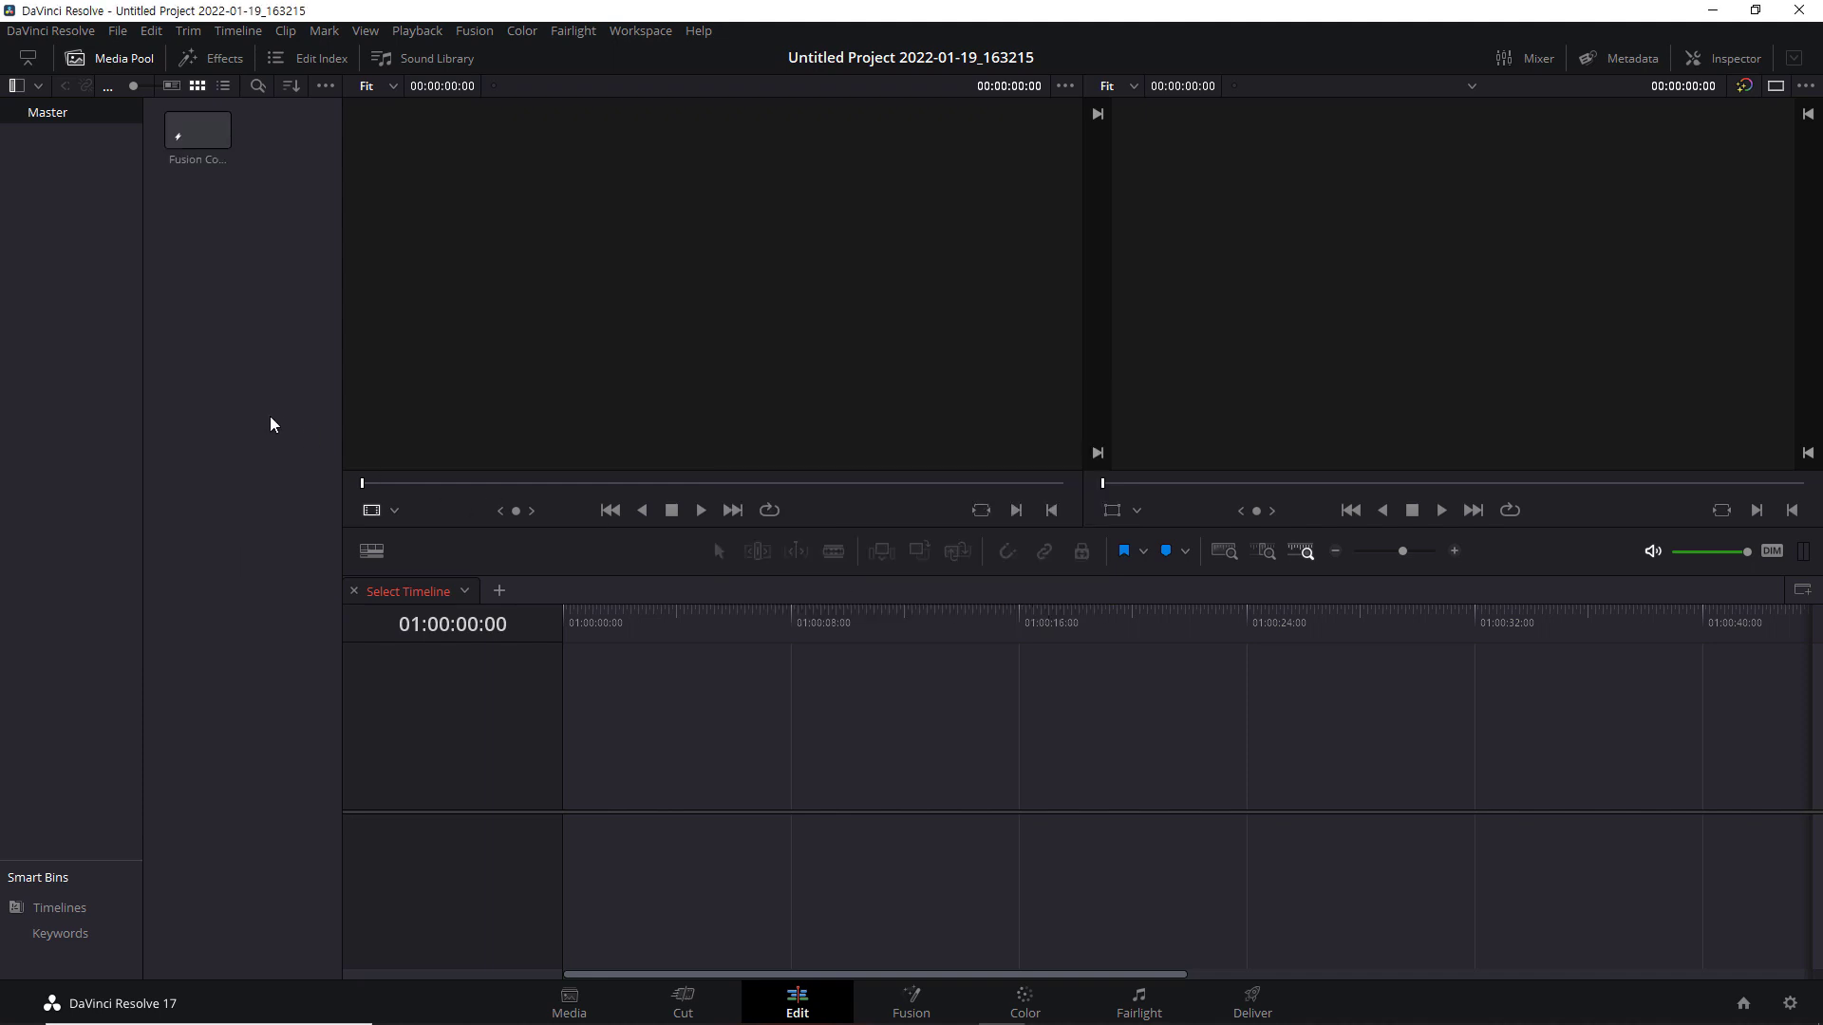
# Open the new composition on the Fusion page and add a Text node connected to MediaOut1.
pyautogui.click(199, 131)
pyautogui.hotkey('shift', '5')
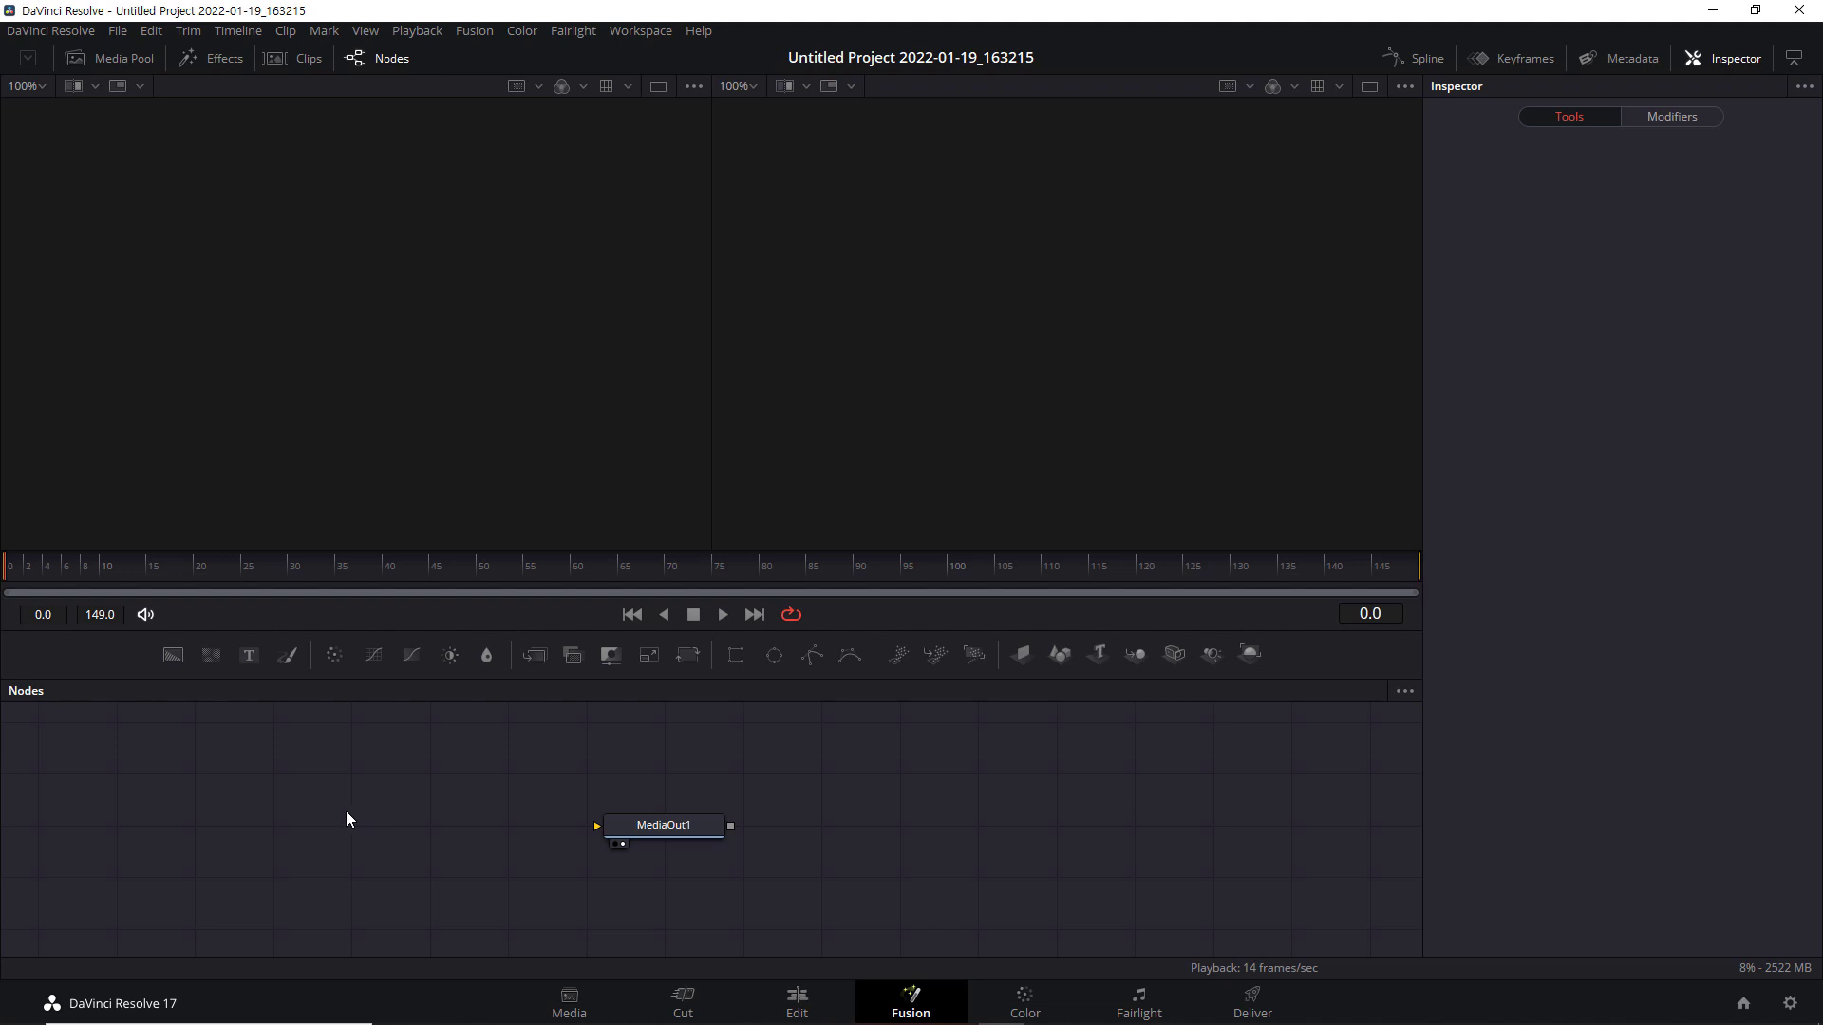
pyautogui.moveTo(249, 653); pyautogui.dragTo(599, 832)
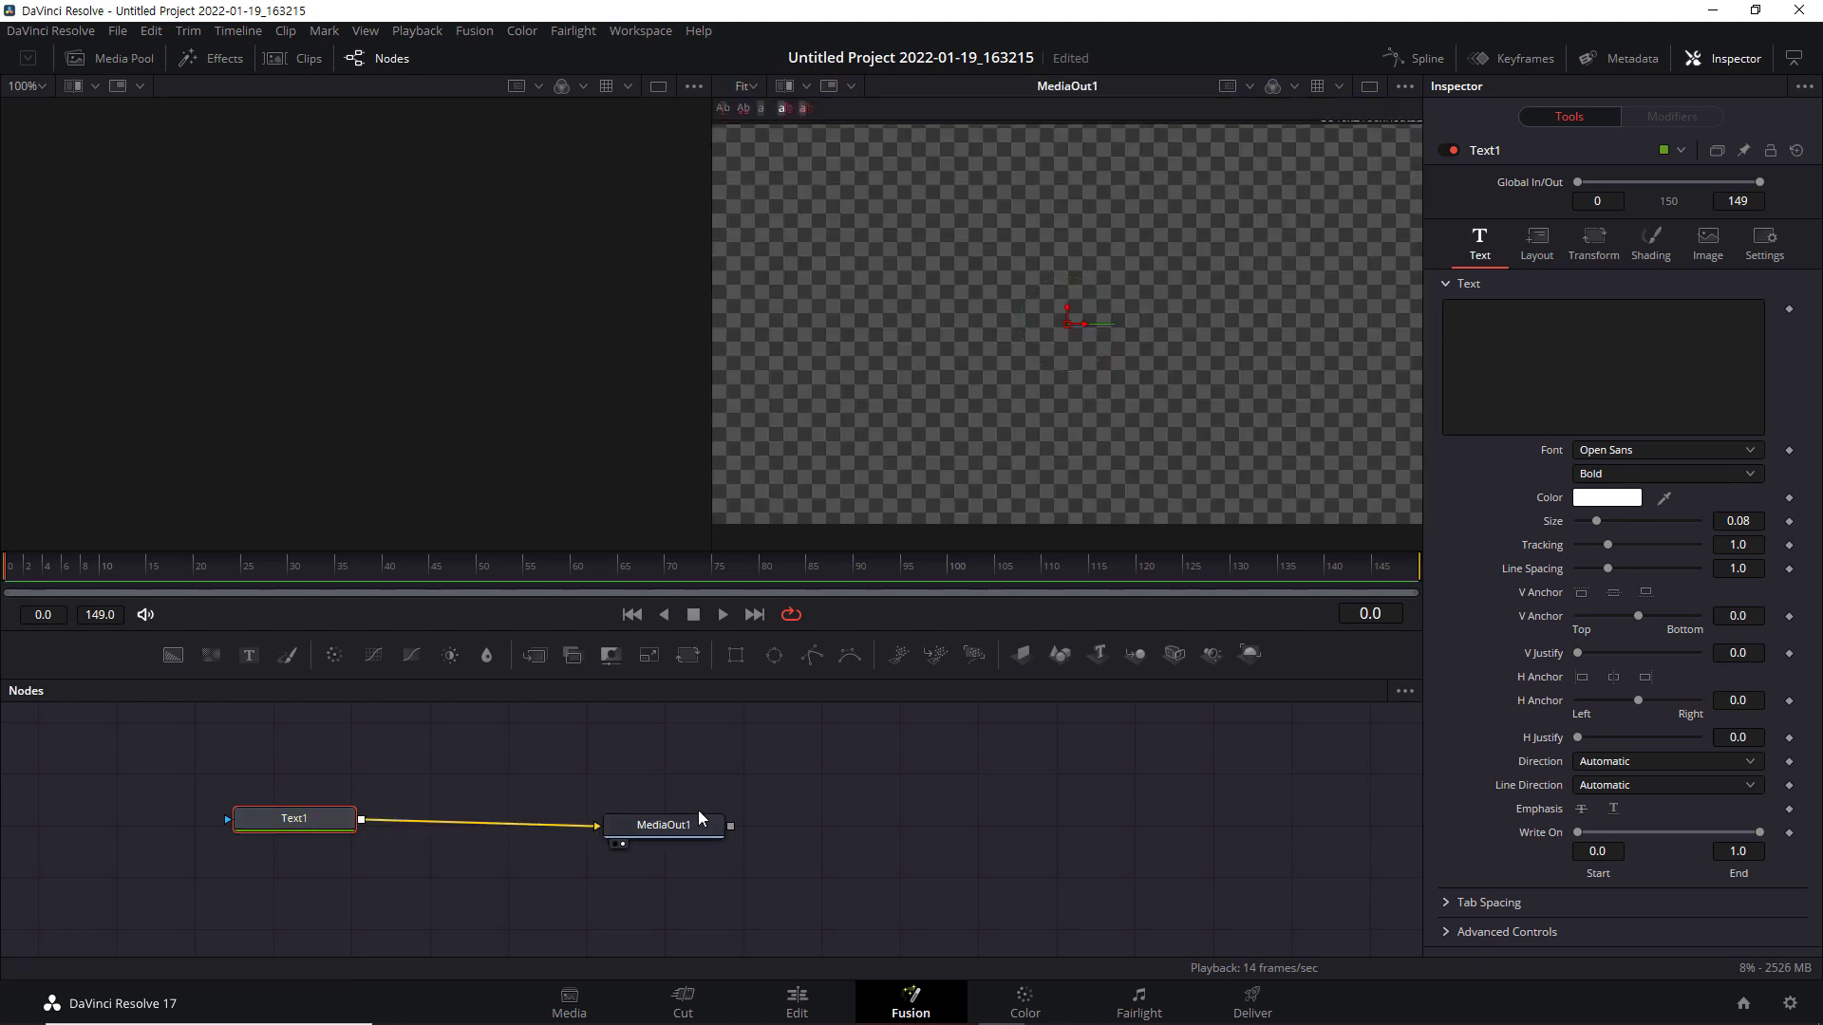
# Enter the text "Nstart" and move it horizontally to the left side of the frame, at Center X about 0.13.
pyautogui.click(1541, 330)
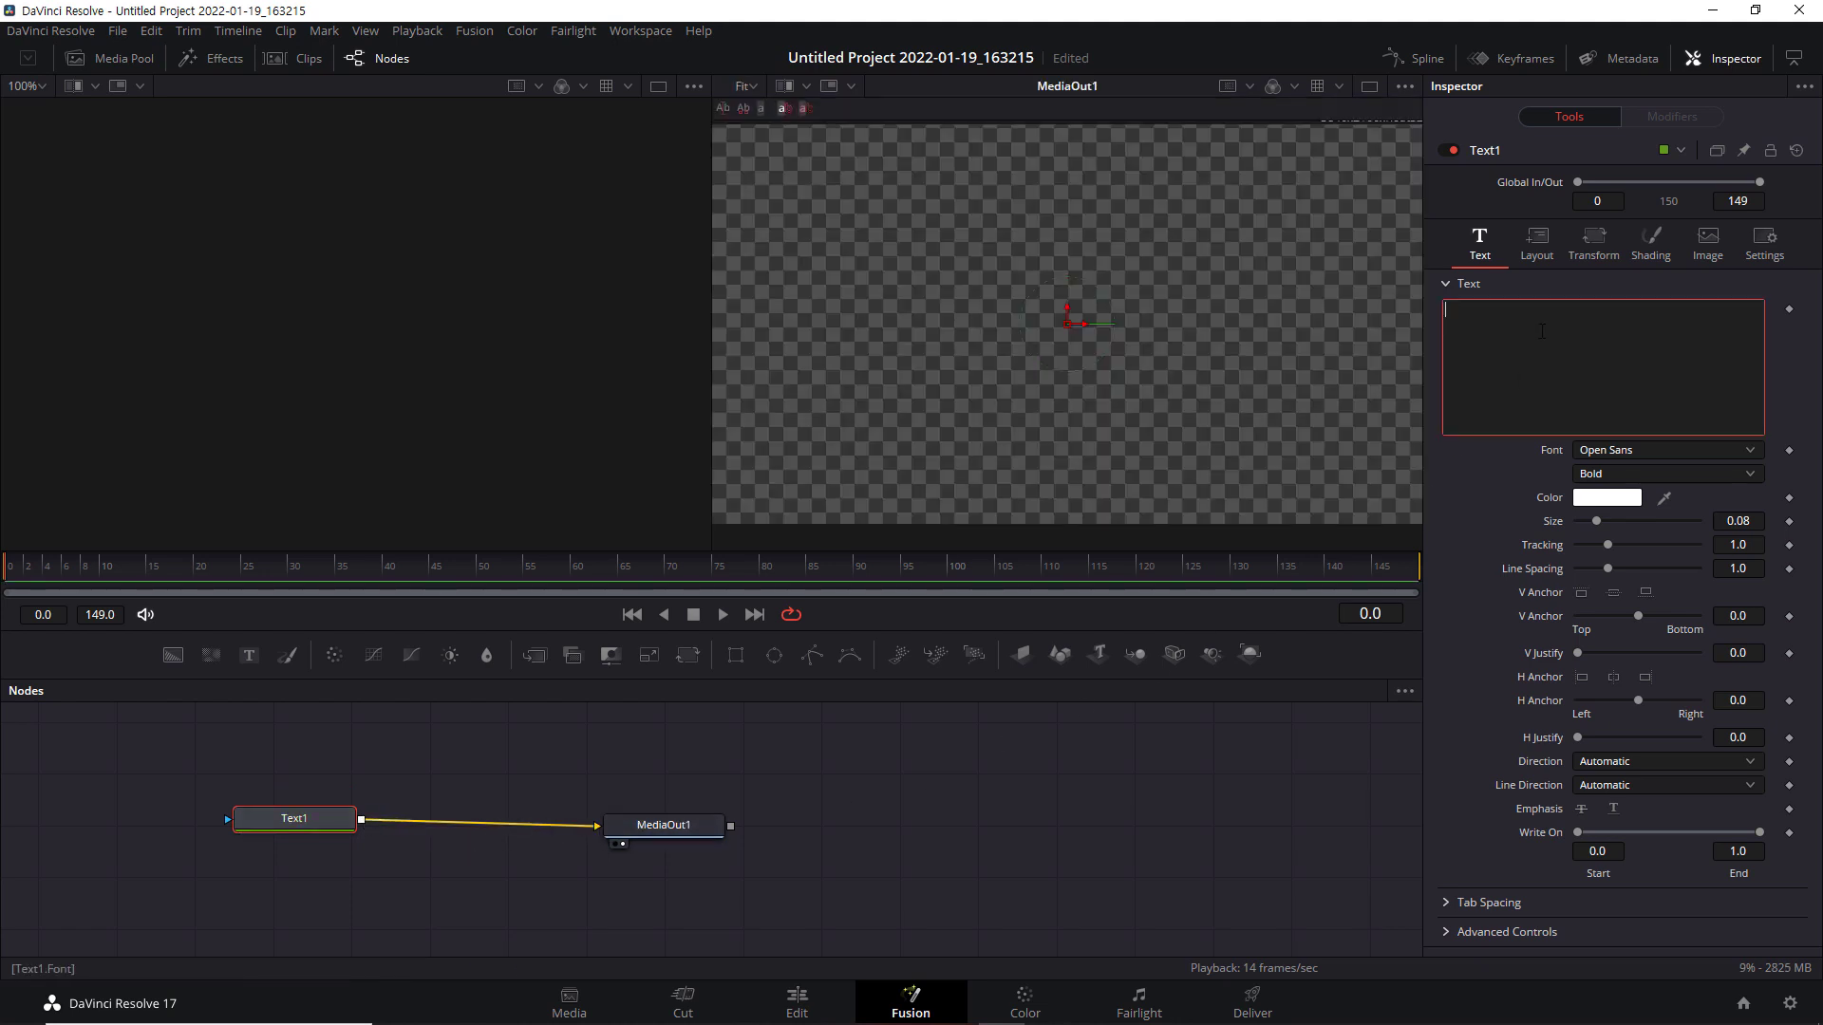
pyautogui.write('Nstart')
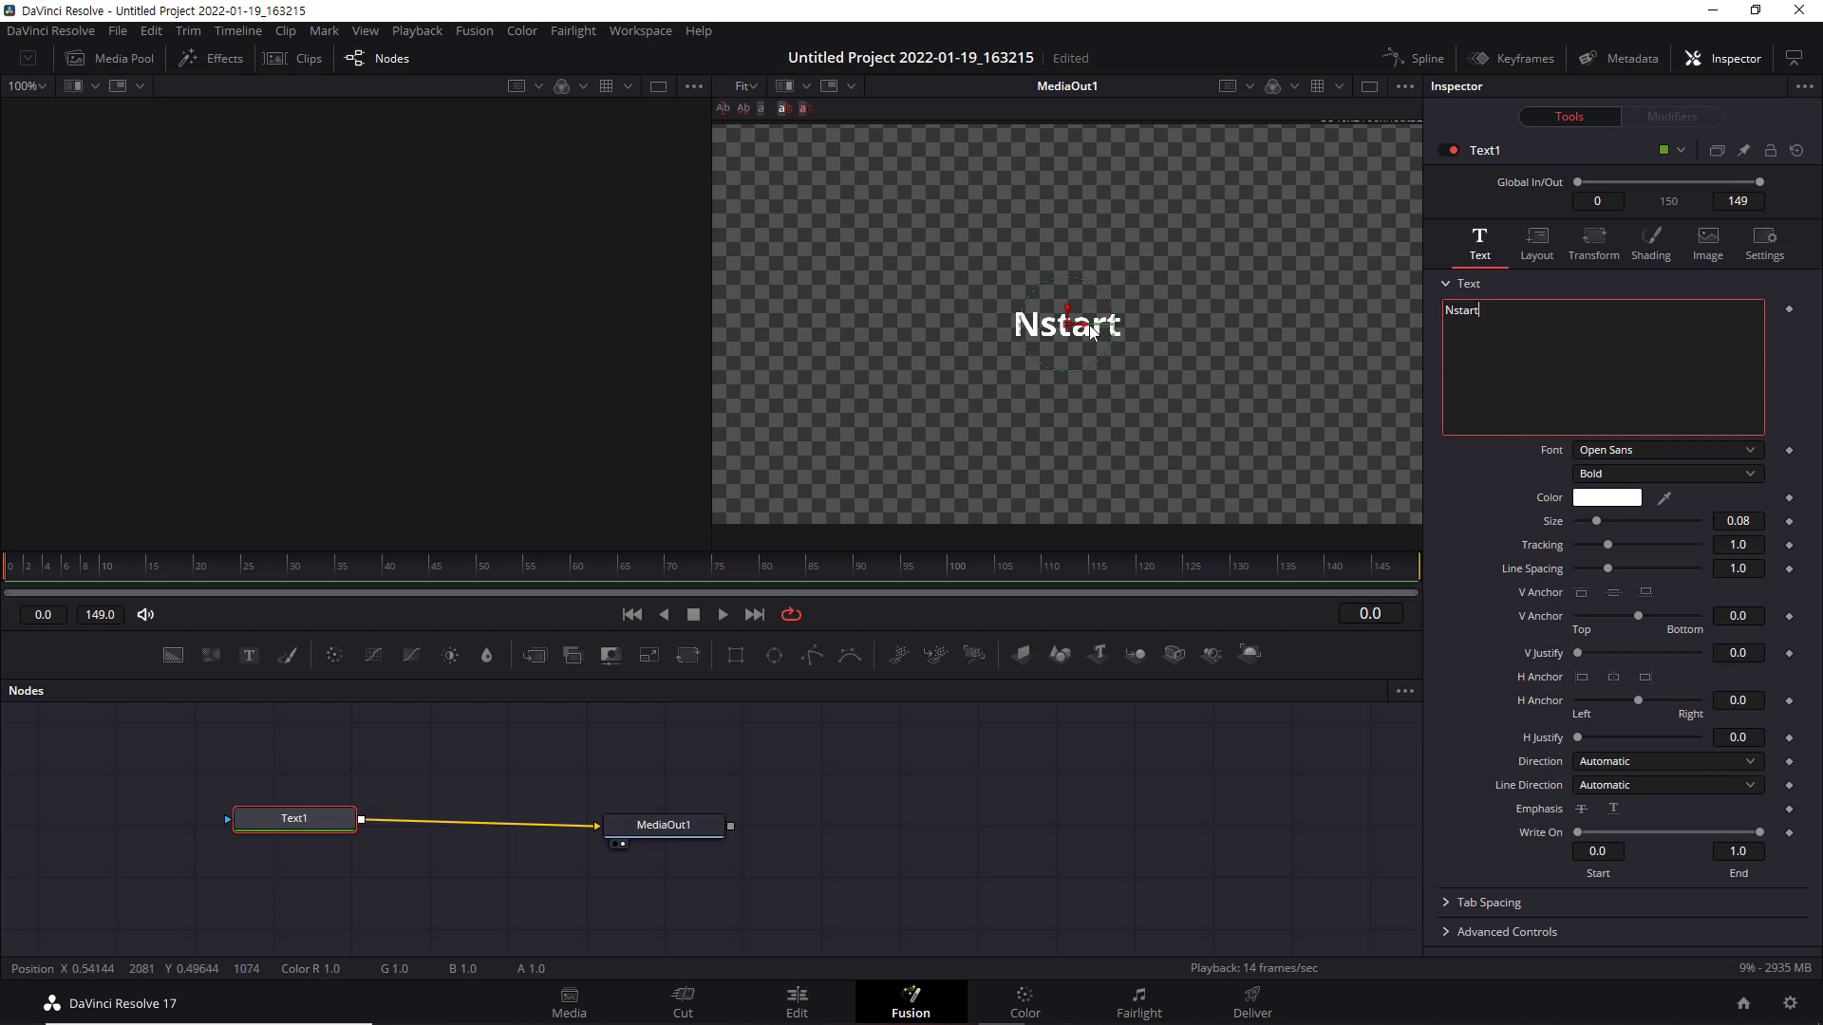
pyautogui.moveTo(1090, 330); pyautogui.dragTo(823, 332)
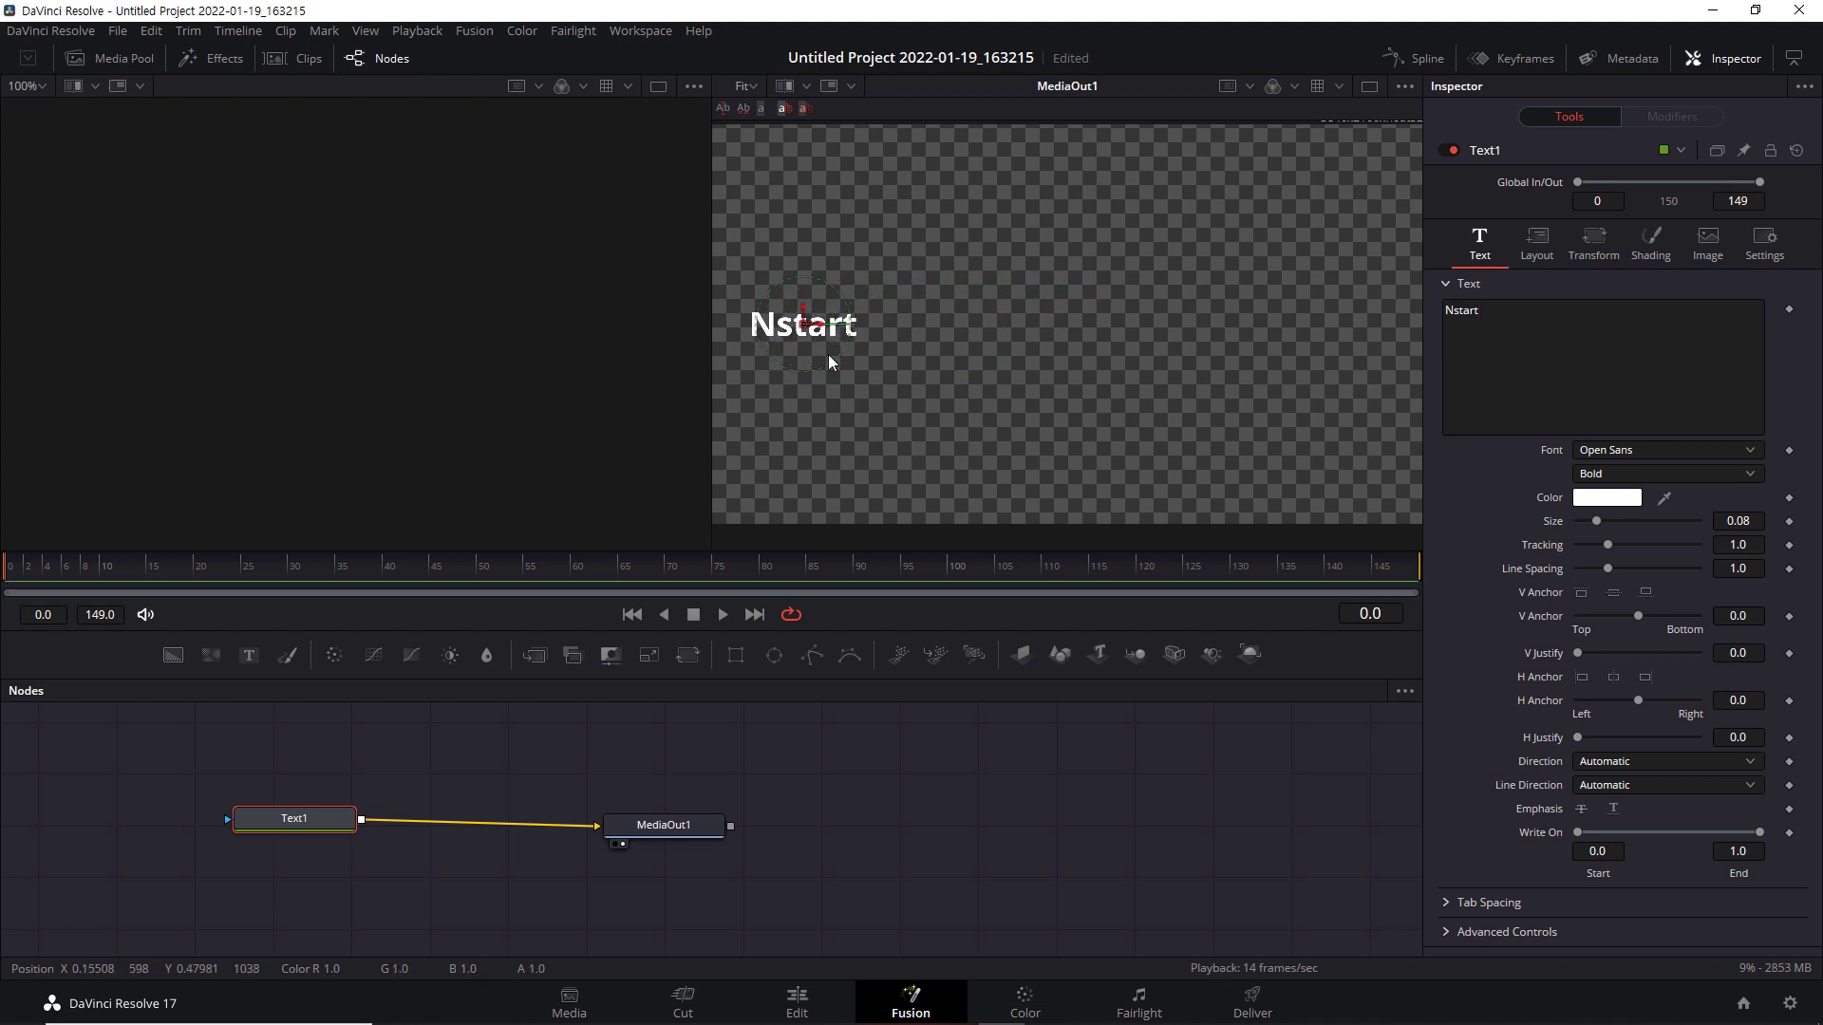
# Reposition the MediaOut1 node and keyframe the Center position of Text1 at frame 0.
pyautogui.moveTo(767, 850); pyautogui.dragTo(955, 811)
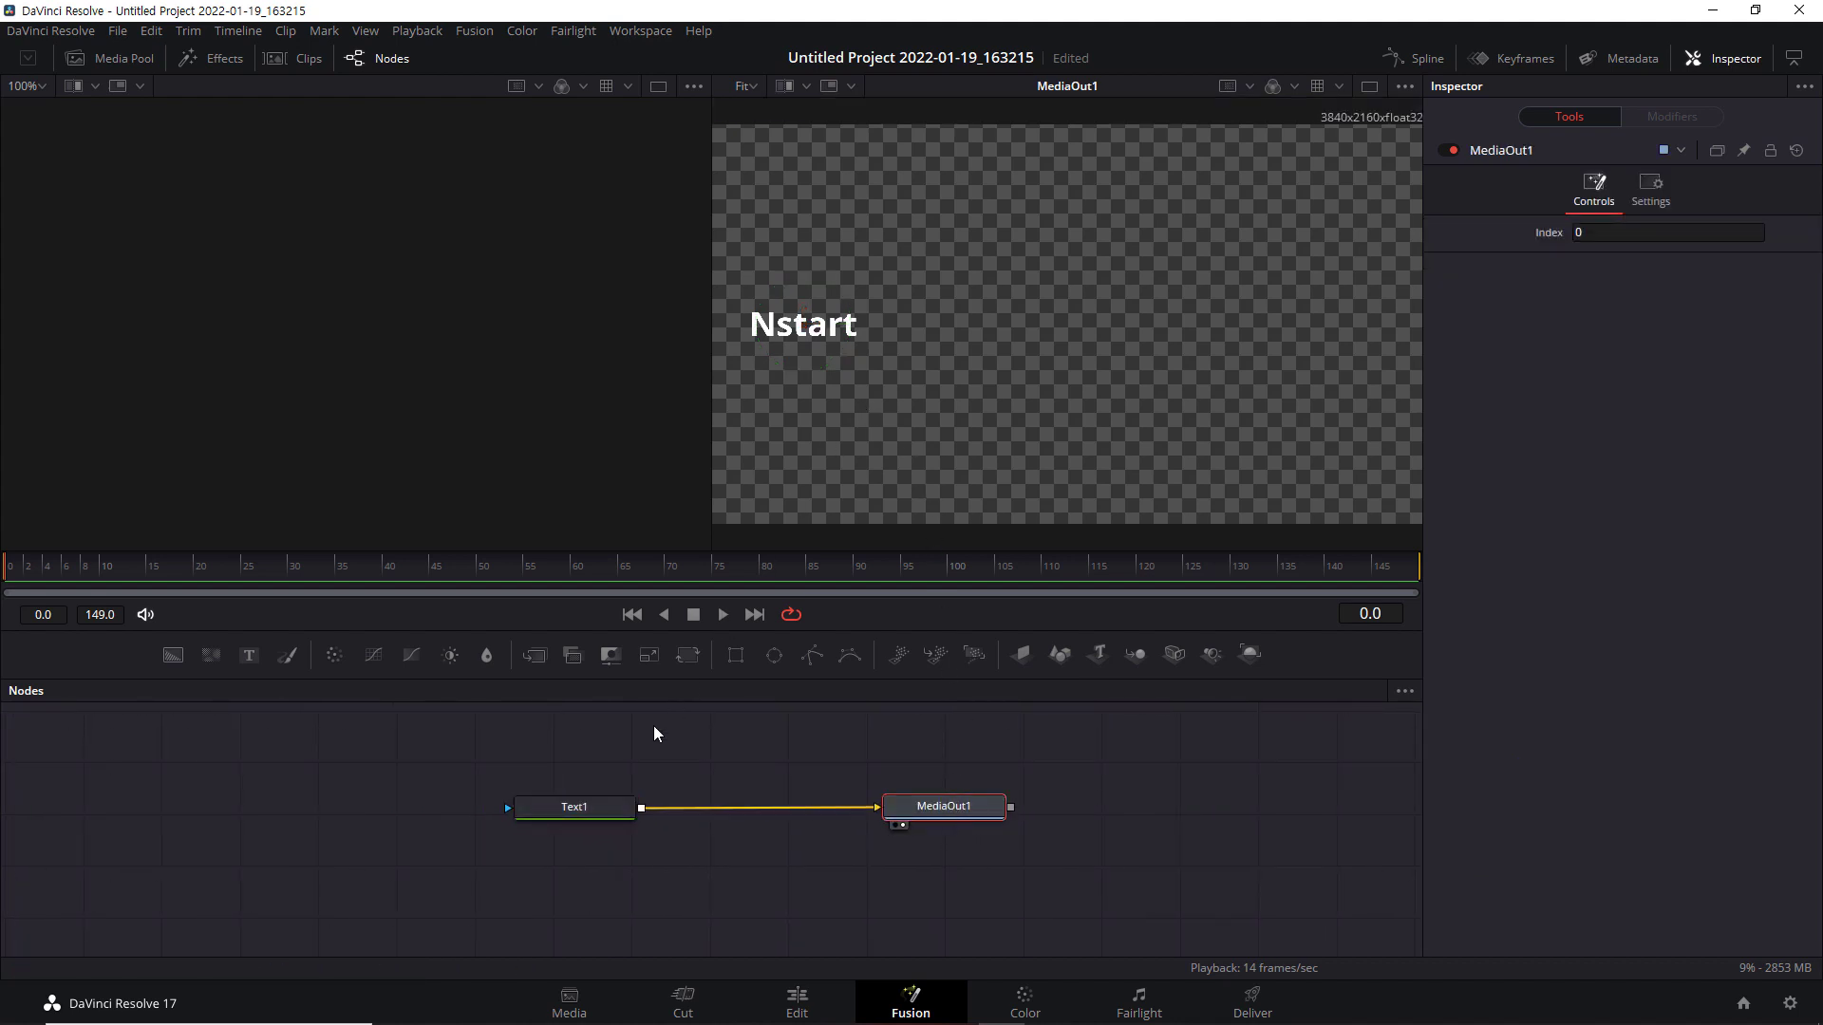
pyautogui.click(593, 804)
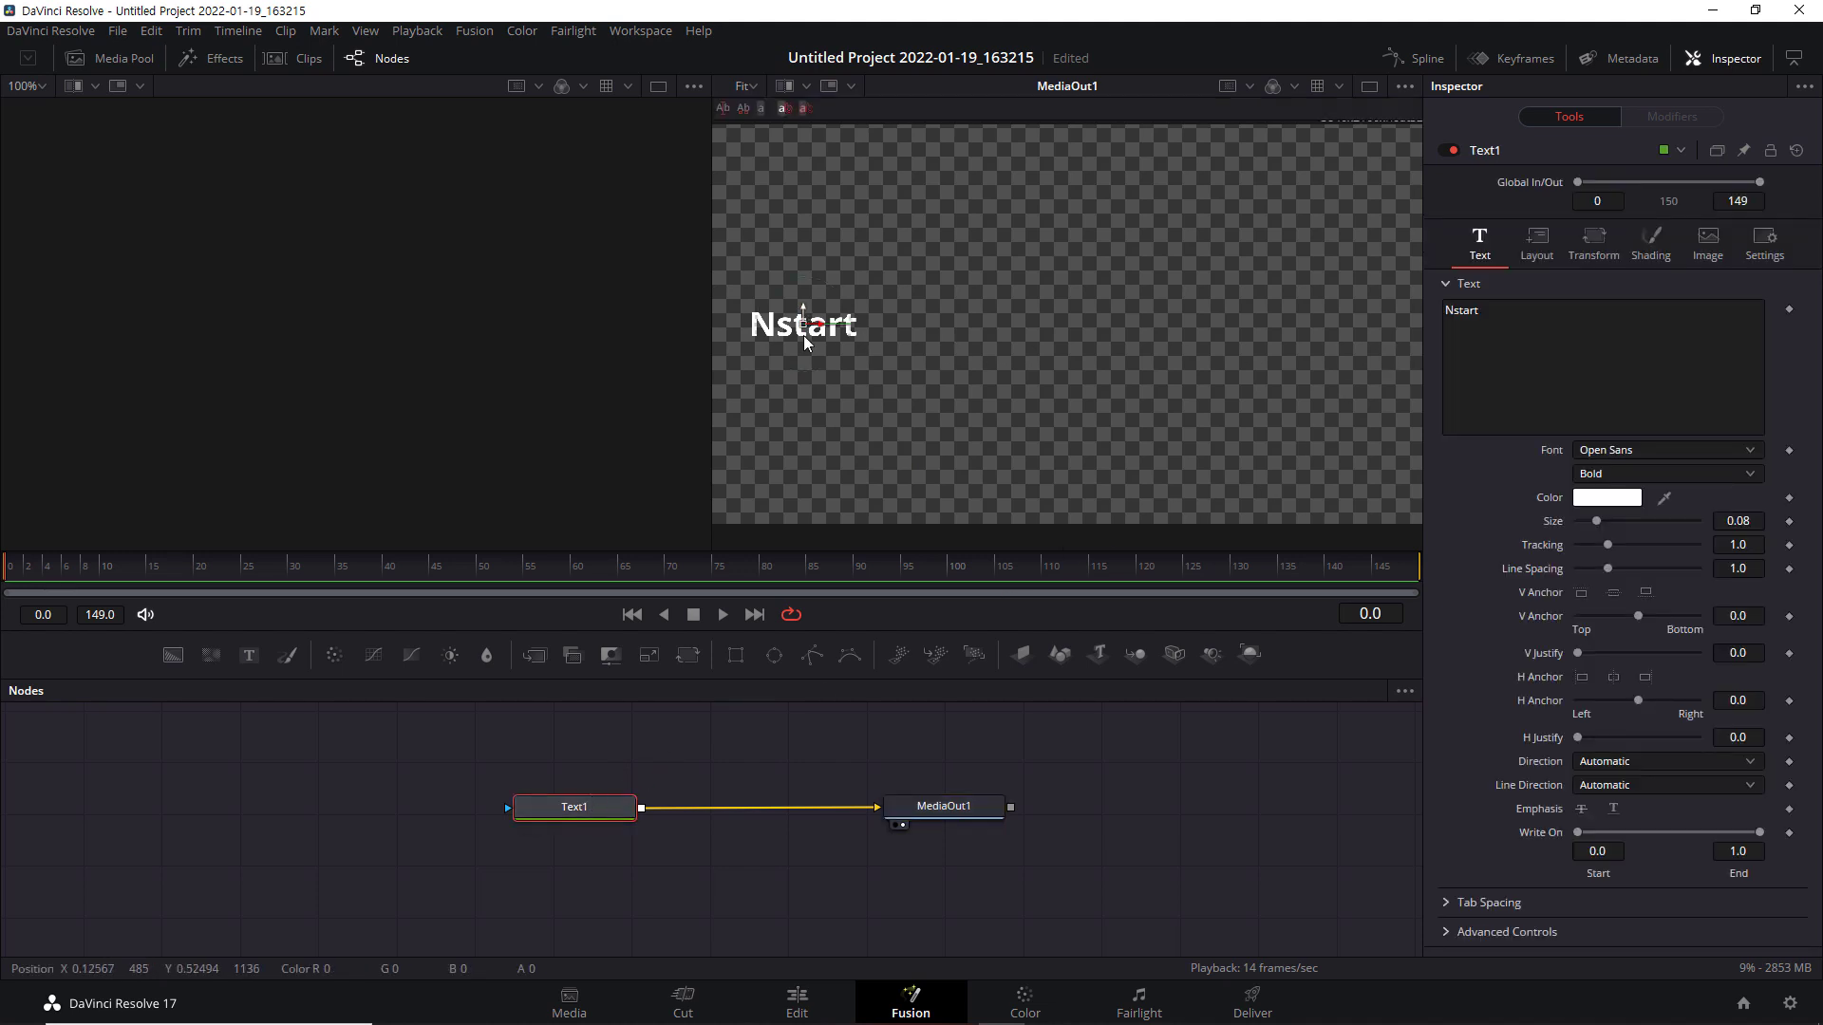
pyautogui.click(1538, 241)
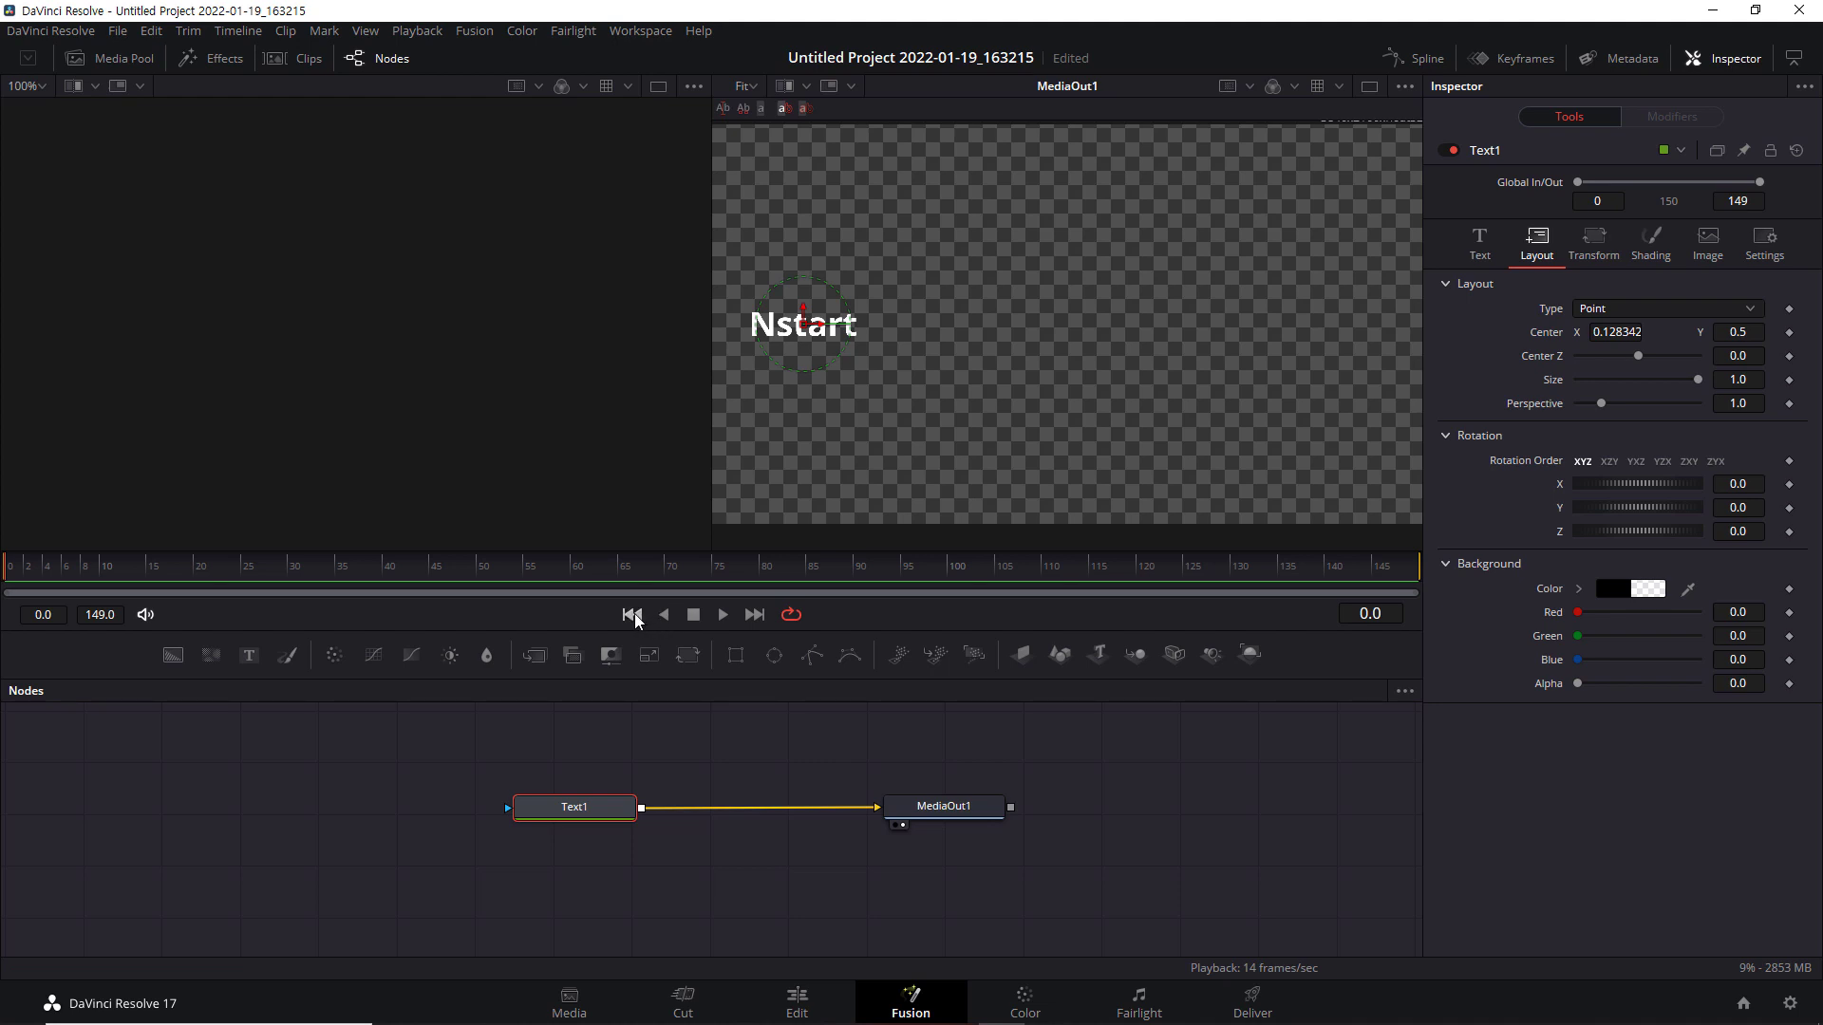
pyautogui.click(1789, 333)
# At frame 30, move the text straight down to Center Y about 0.28 to keyframe its position.
pyautogui.click(1370, 613)
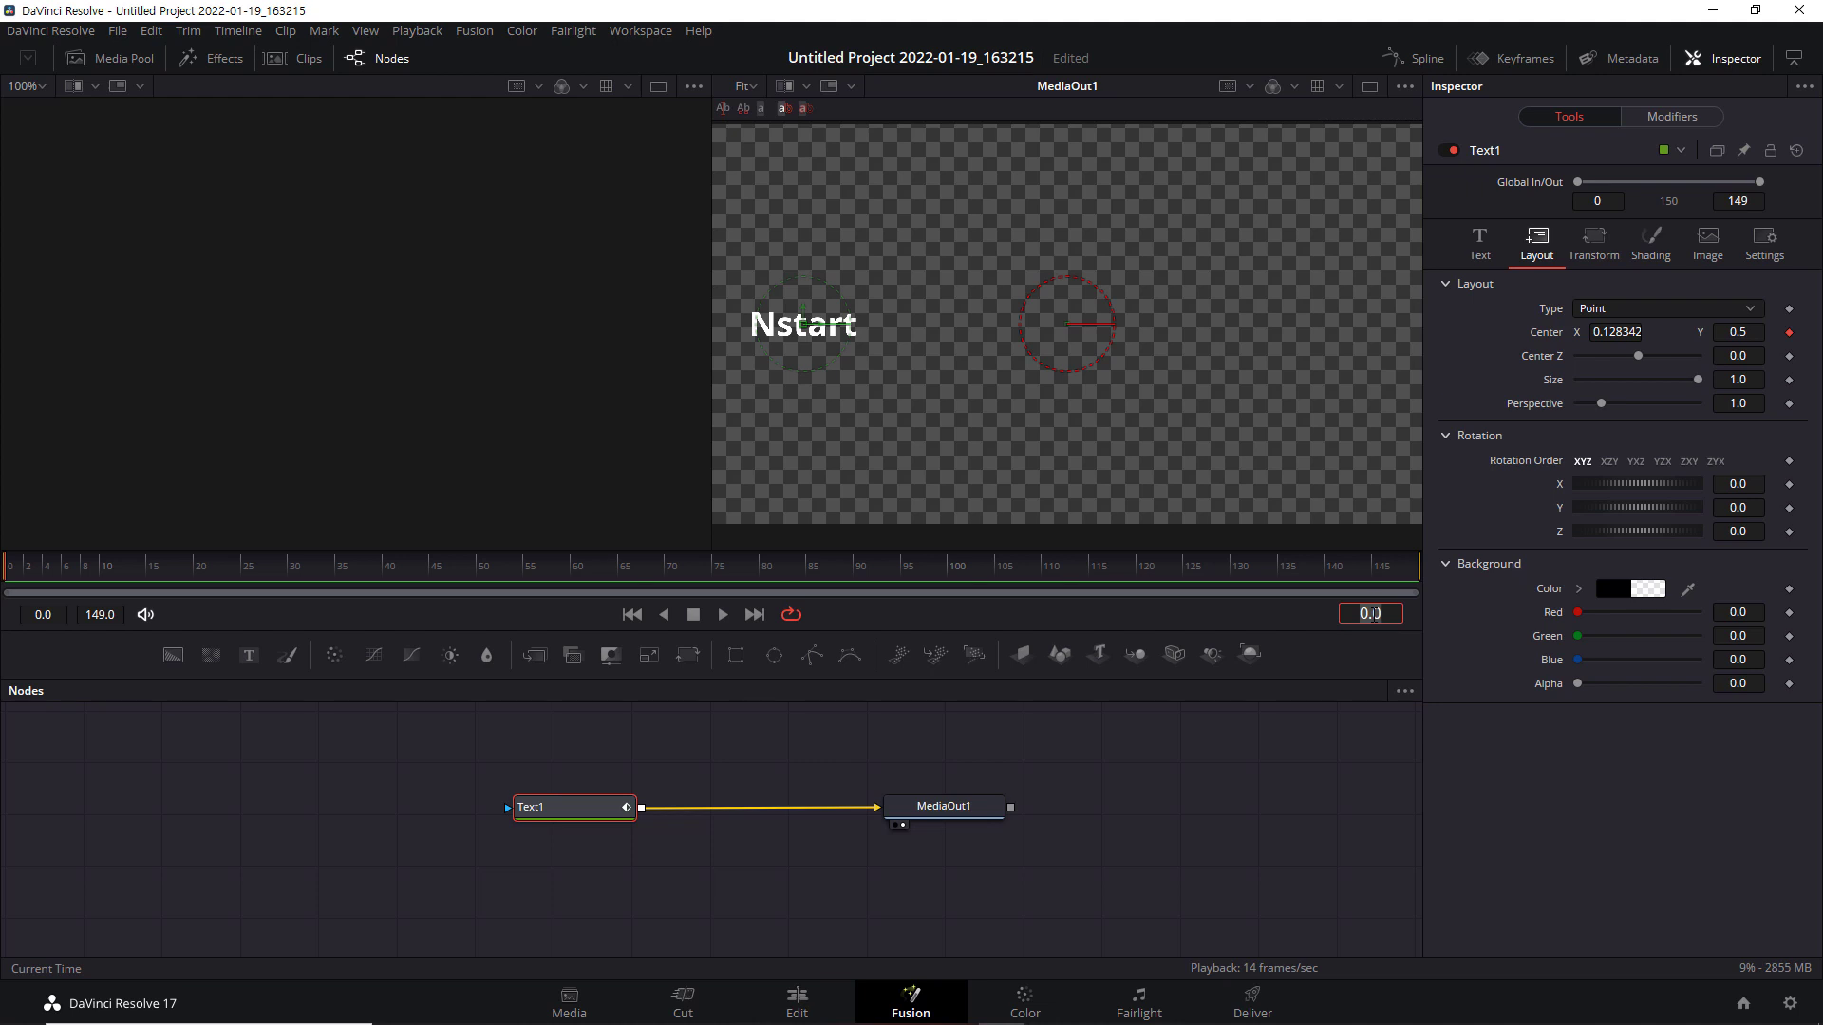
pyautogui.write('30')
pyautogui.press('Return')
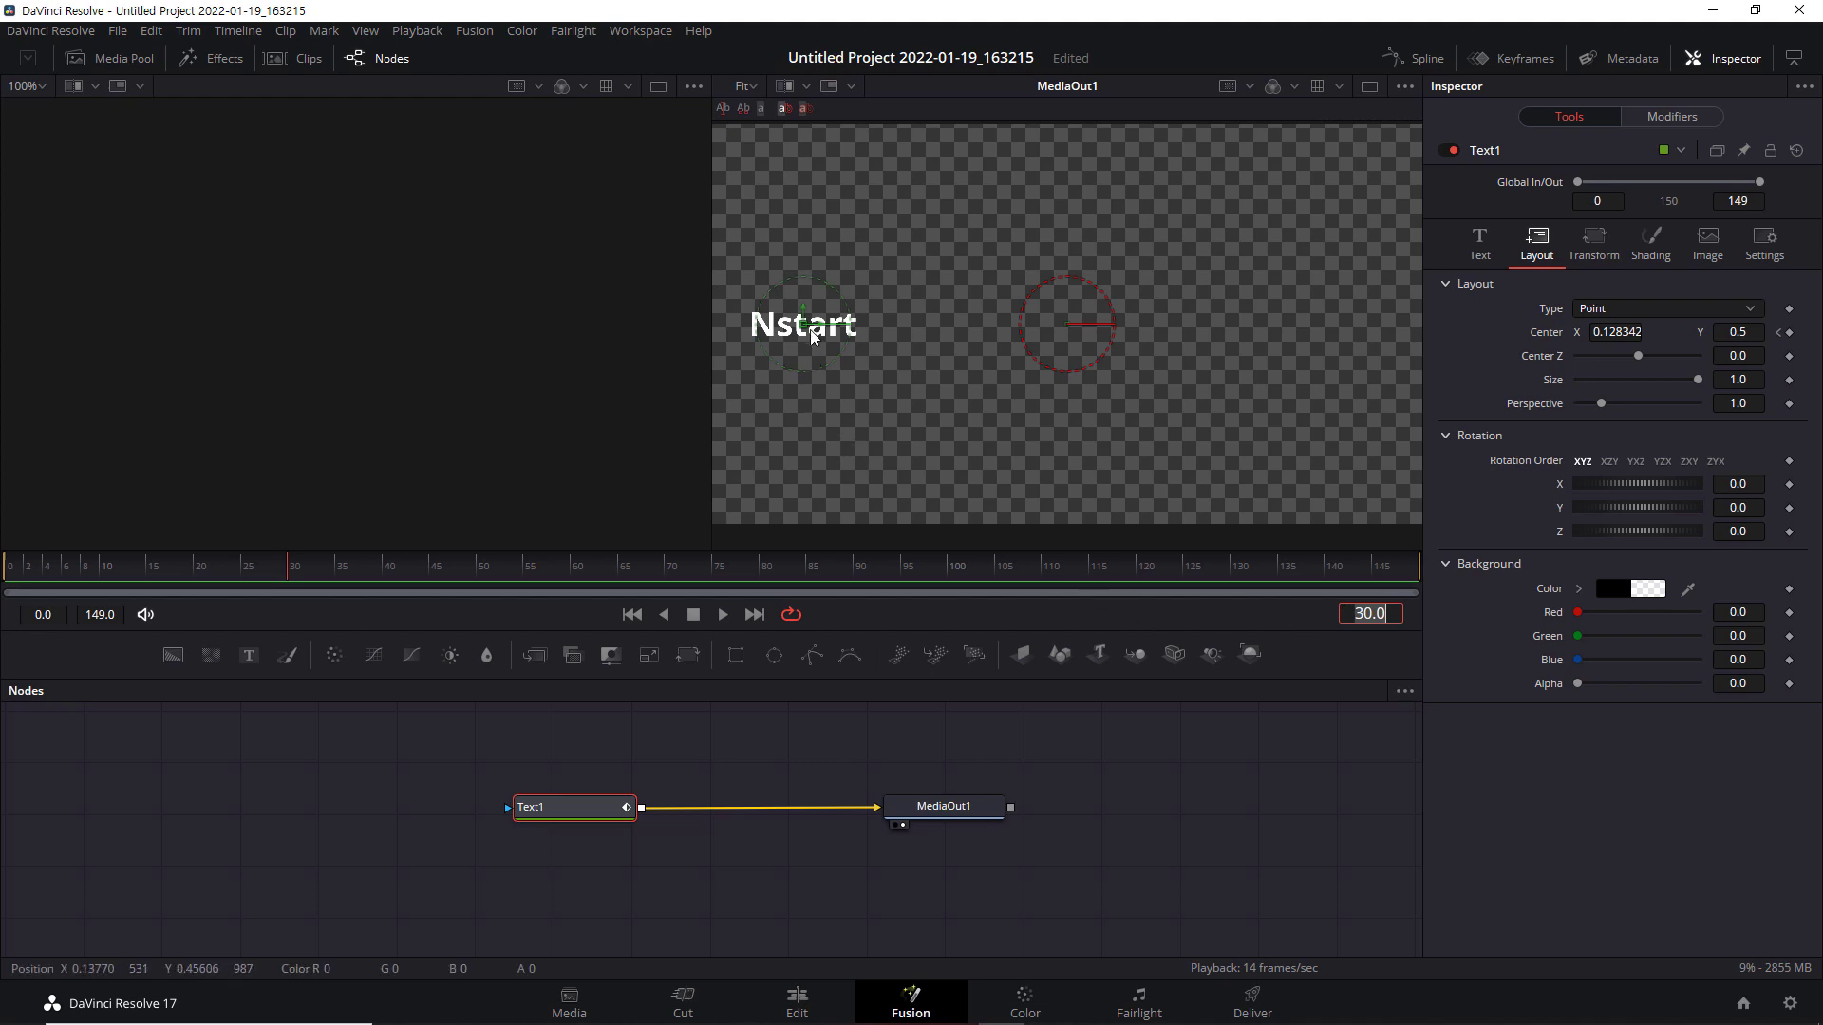
pyautogui.moveTo(812, 338); pyautogui.dragTo(802, 441)
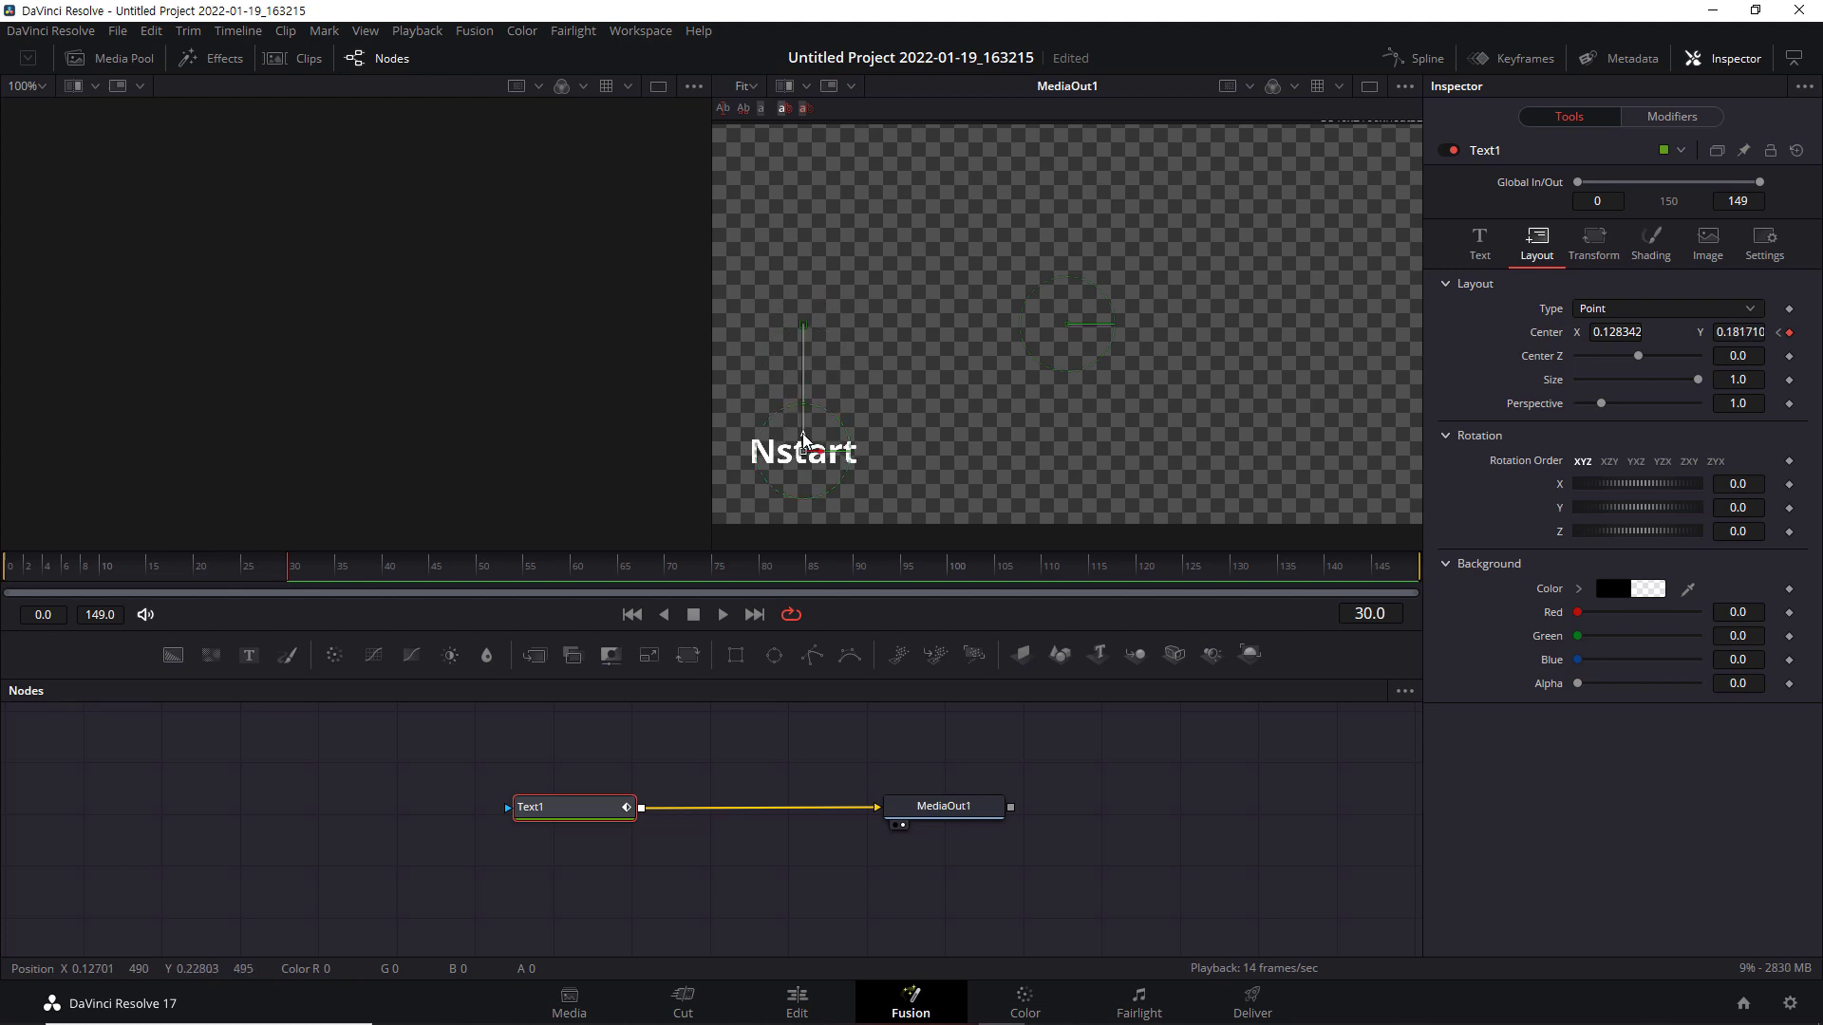
pyautogui.moveTo(802, 438); pyautogui.dragTo(807, 400)
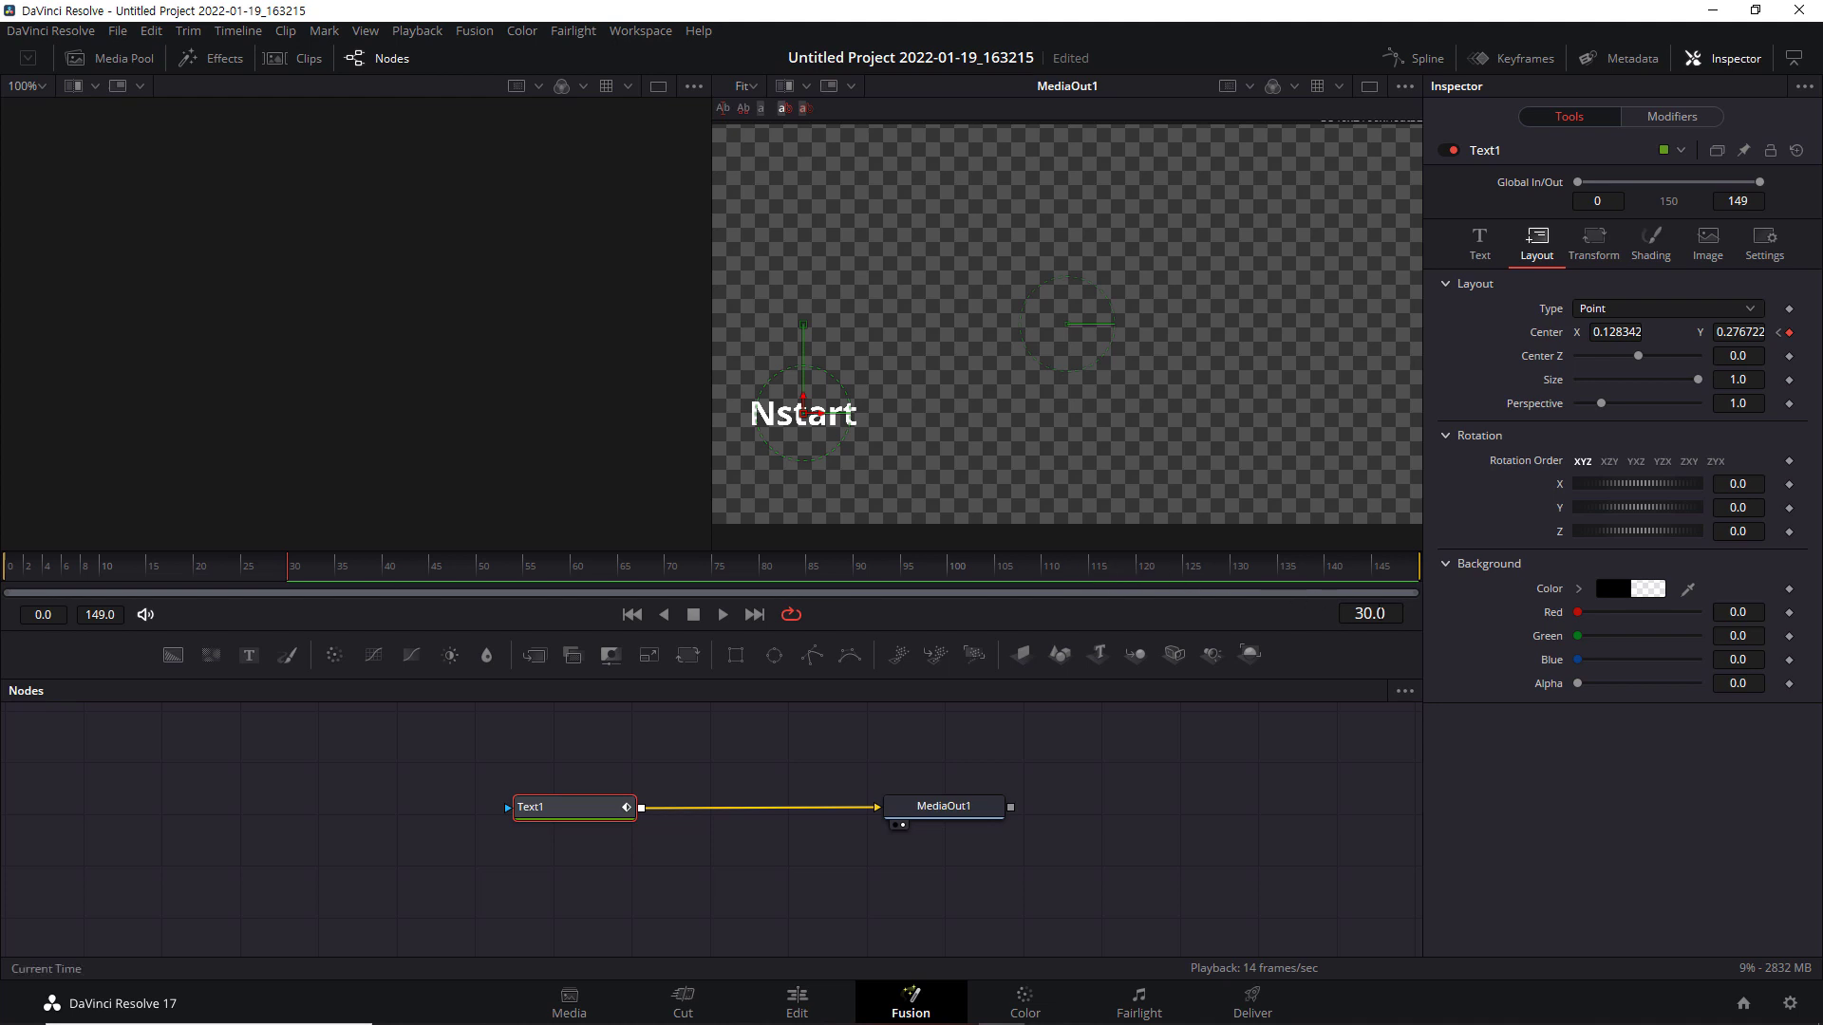
# At frame 120, move the text horizontally across the frame to Center X about 0.81.
pyautogui.click(1354, 613)
pyautogui.write('120')
pyautogui.press('Return')
pyautogui.click(823, 417)
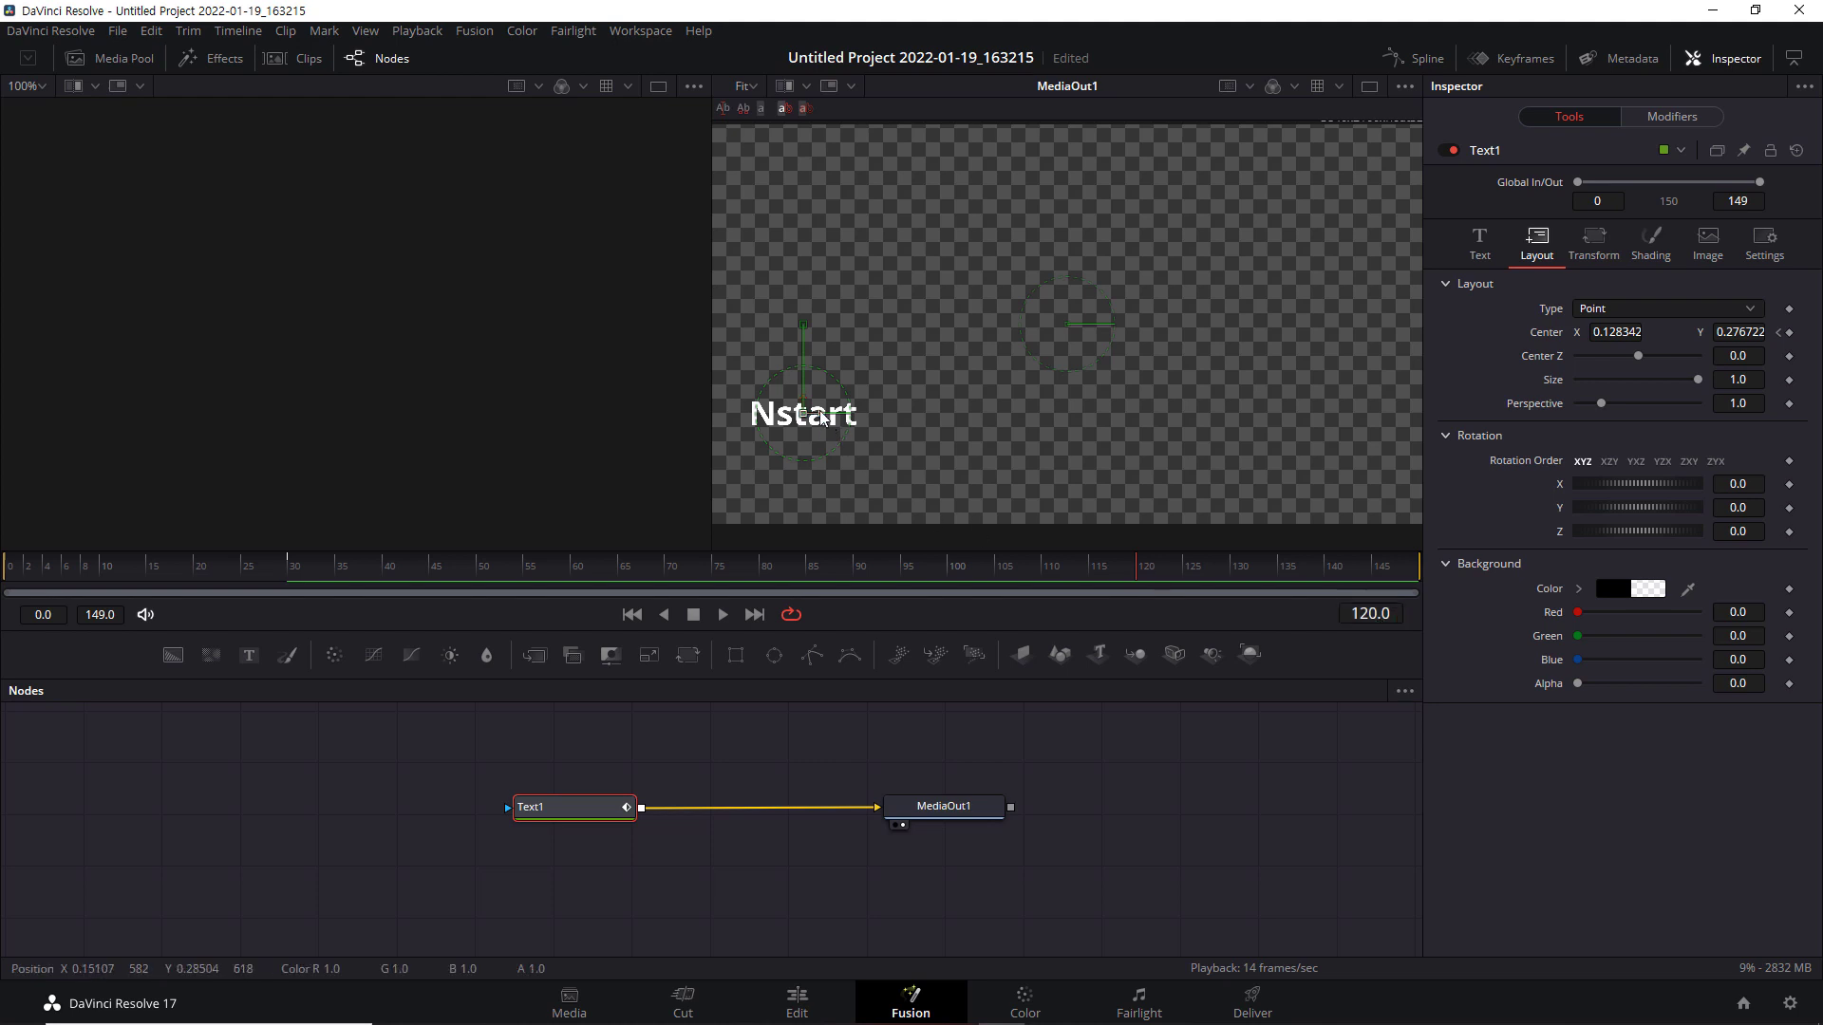
pyautogui.moveTo(823, 418); pyautogui.dragTo(1302, 432)
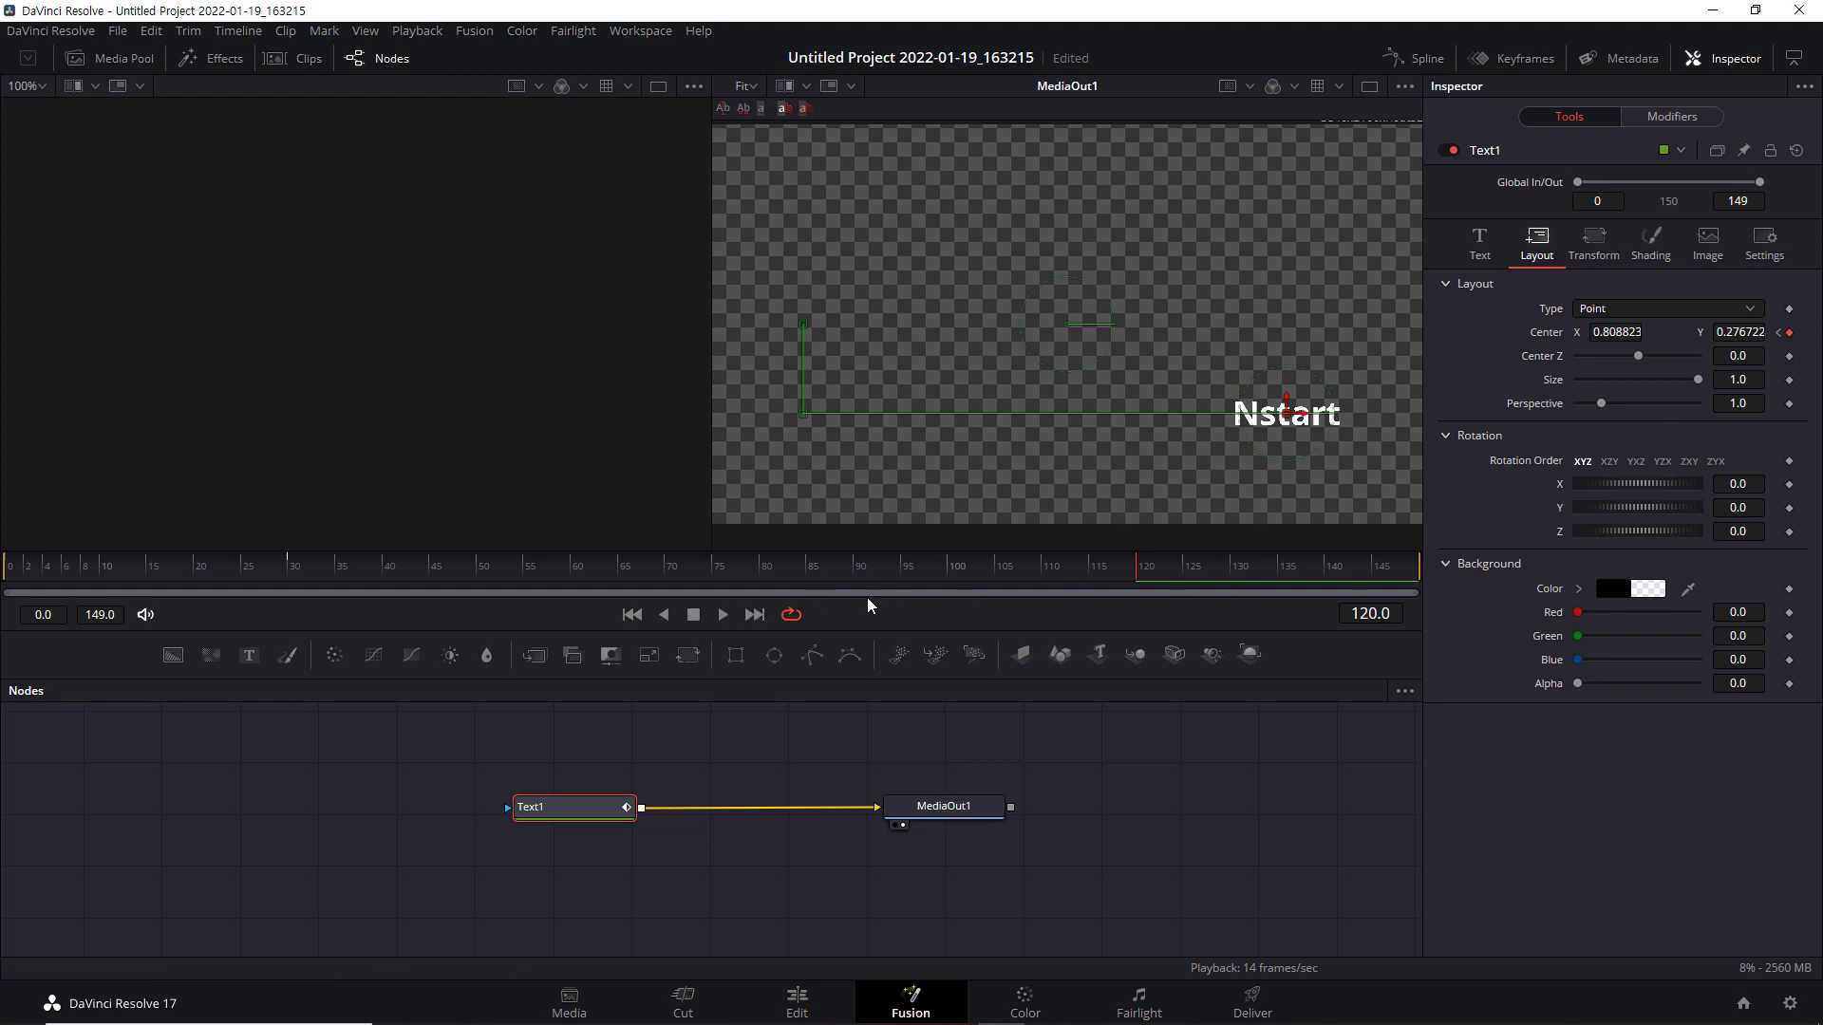
# Save the project and, at frame 149, move the text straight down to Center Y about 0.05.
pyautogui.hotkey('ctrl', 's')
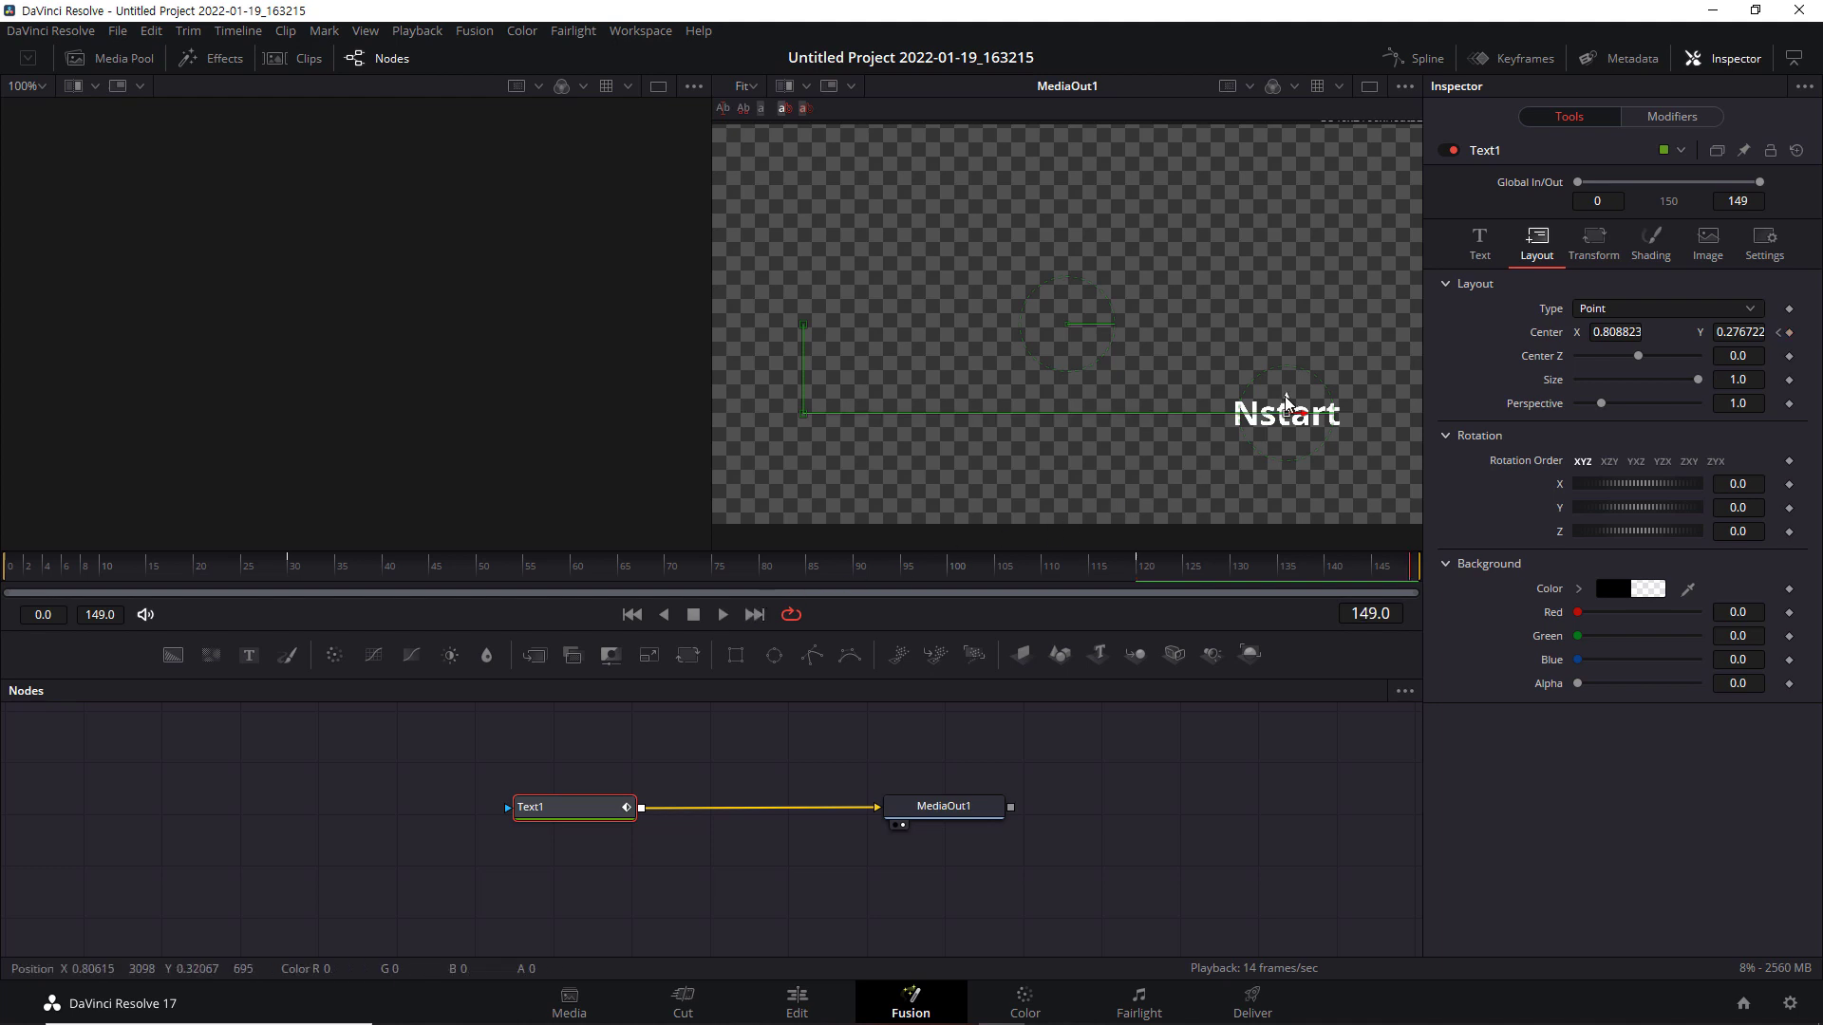
pyautogui.moveTo(1285, 403); pyautogui.dragTo(1283, 495)
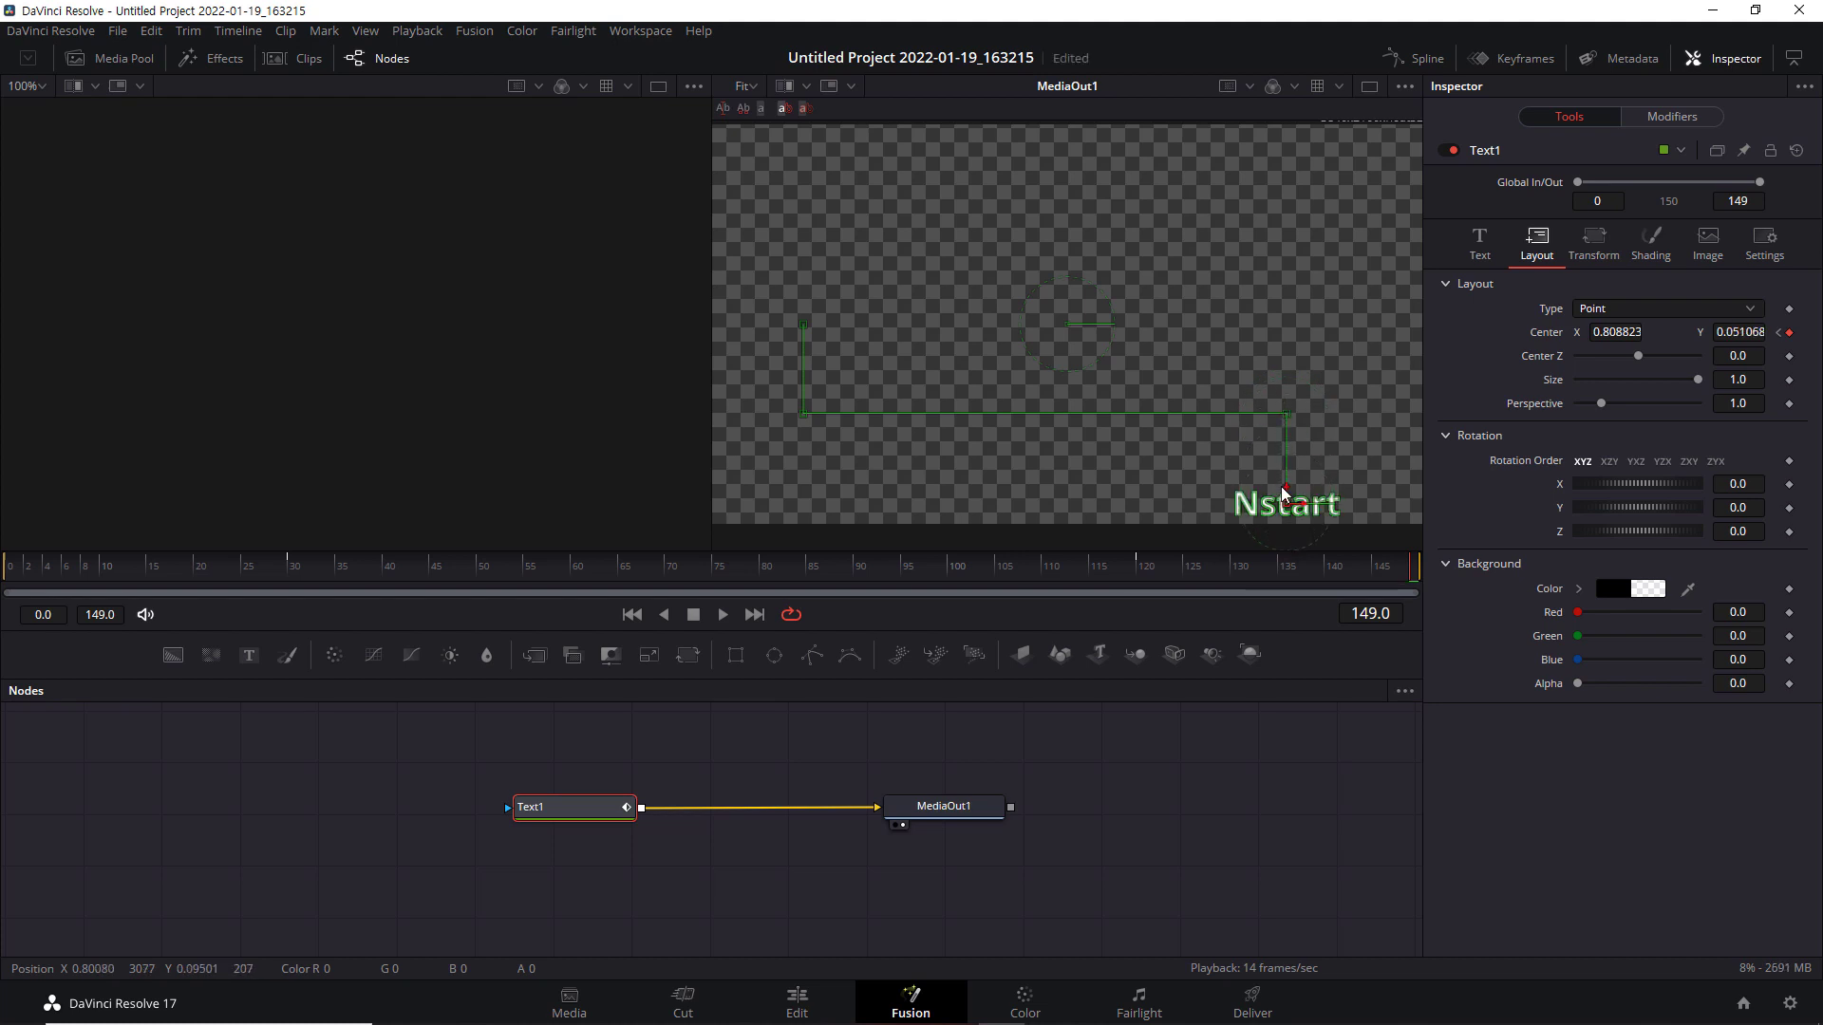
# Play the text animation from the first frame to check its motion path, then return to frame 0.
pyautogui.click(631, 615)
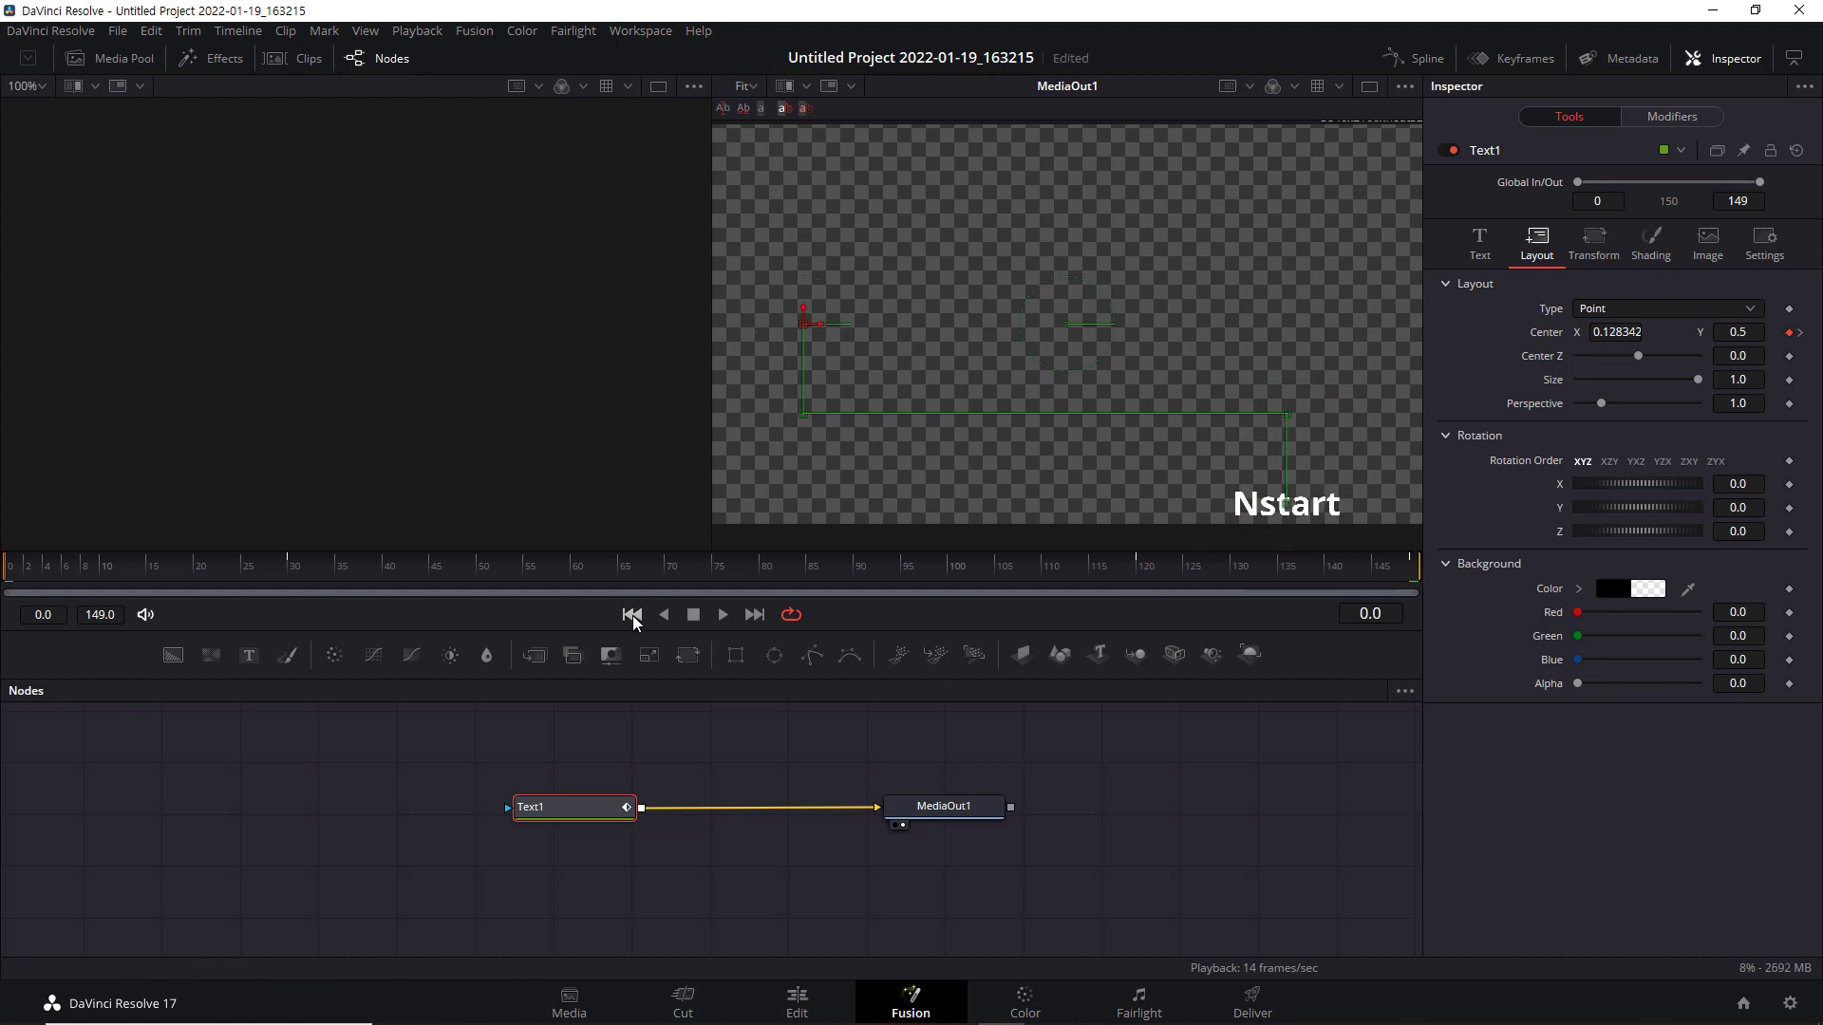
pyautogui.click(722, 615)
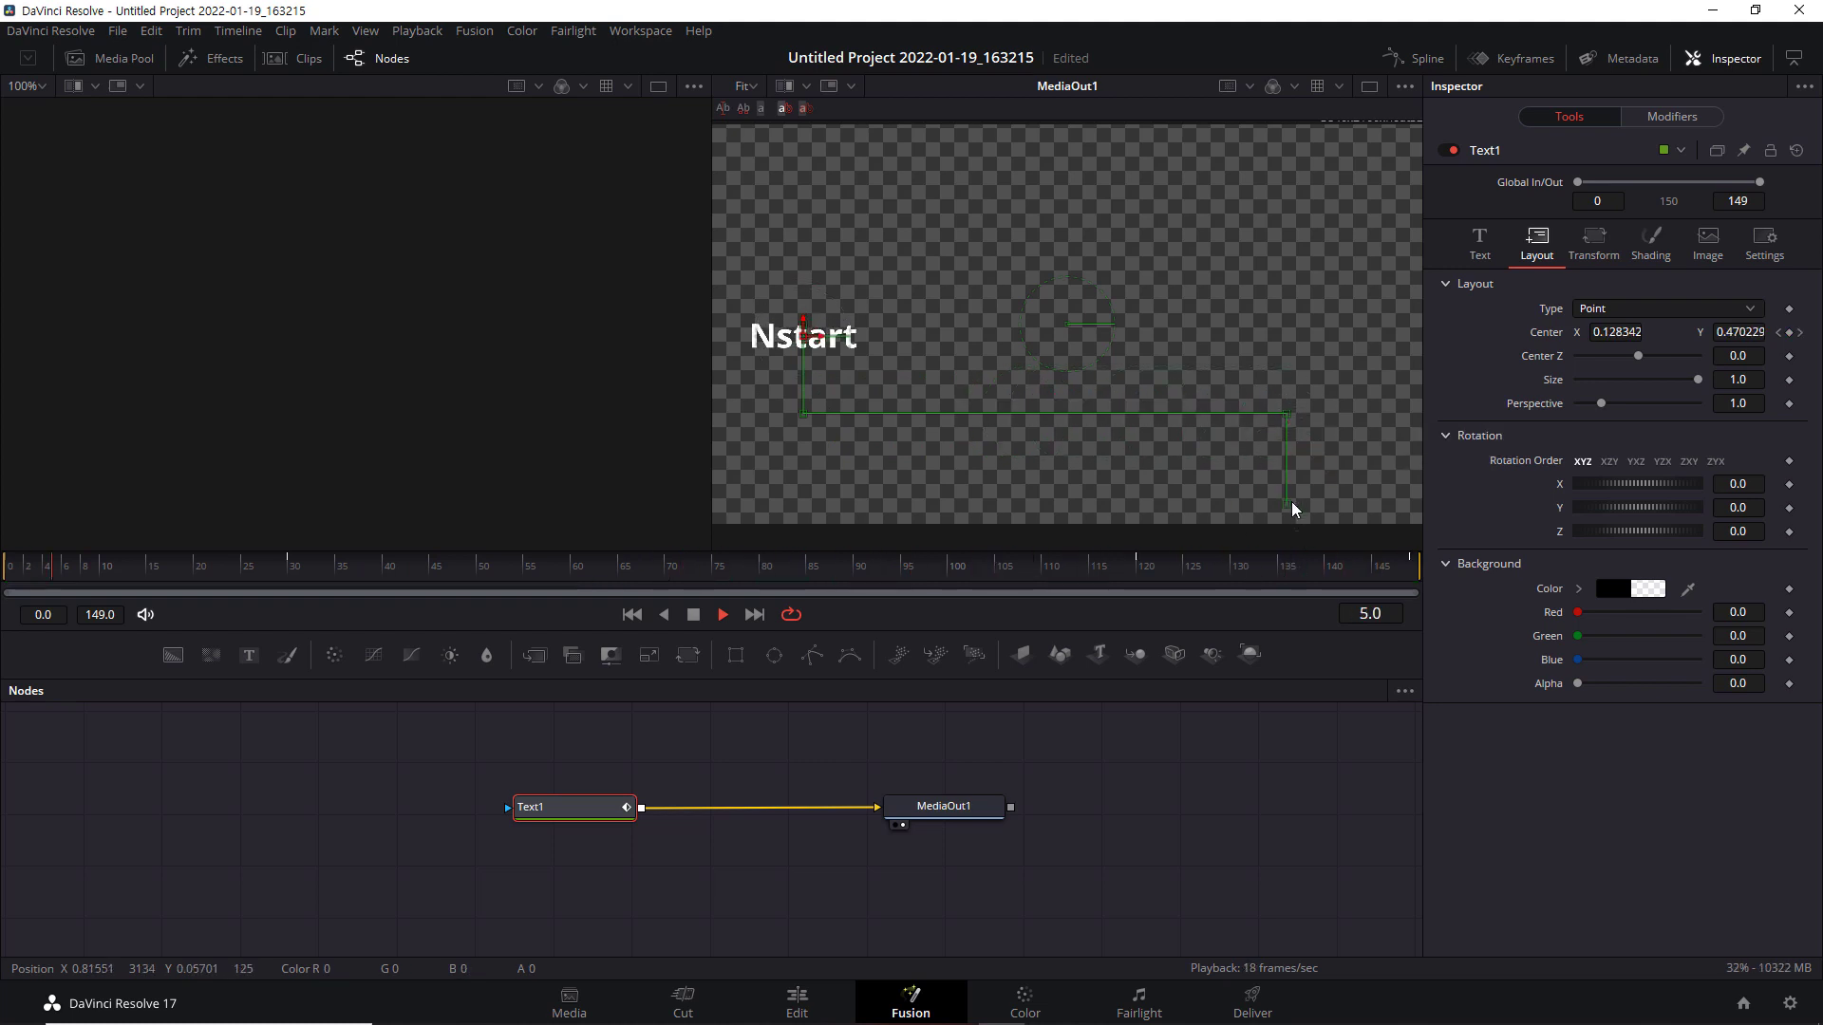
pyautogui.click(693, 614)
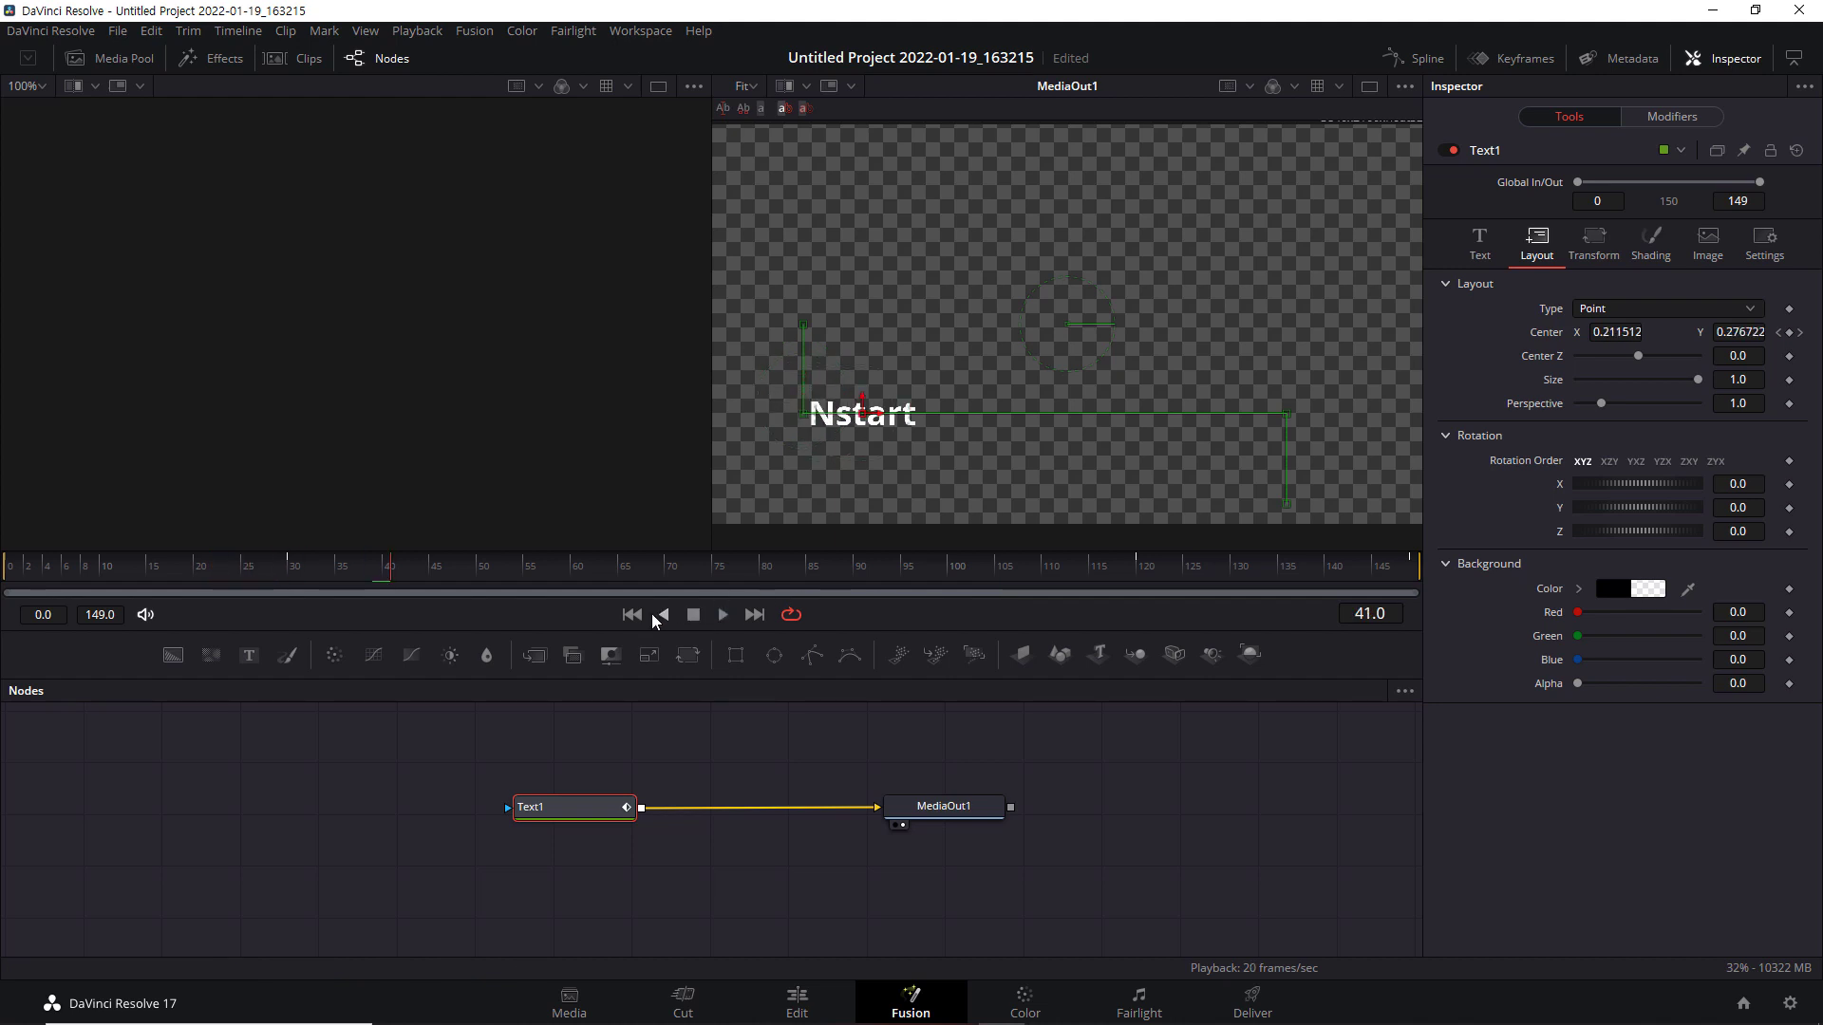
pyautogui.click(631, 614)
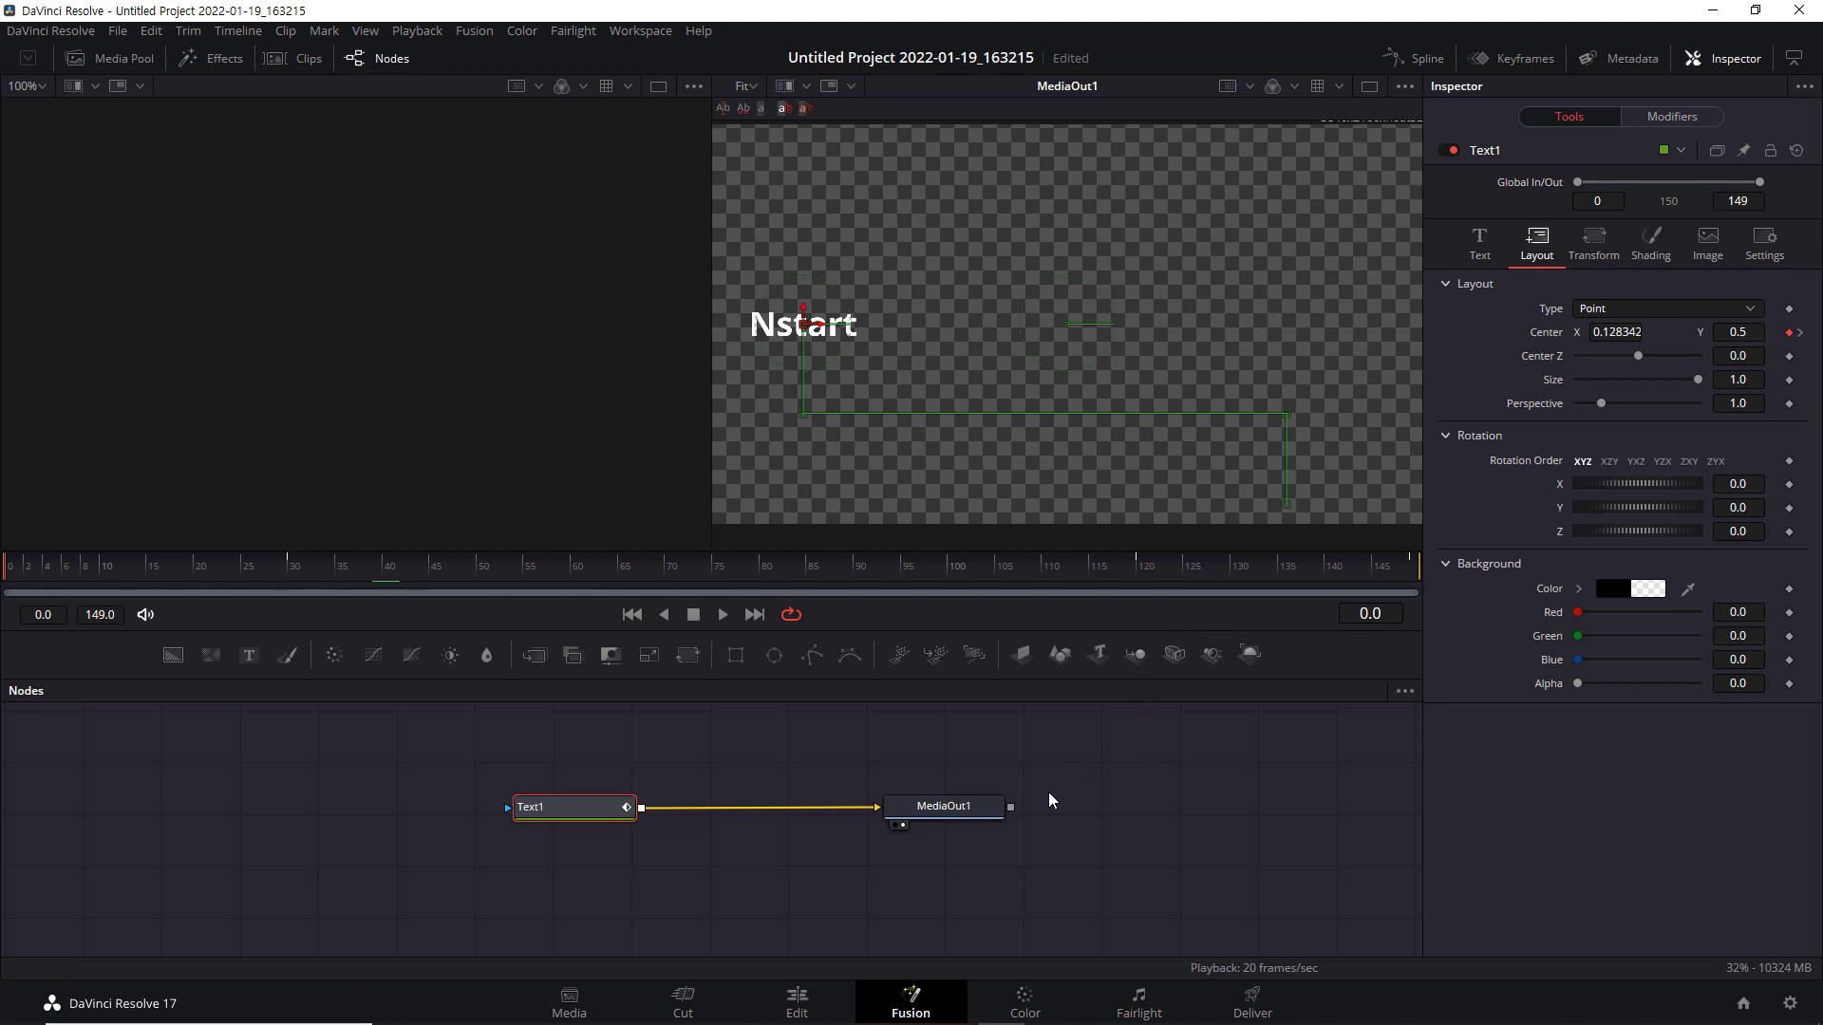
# Return to the Edit page and place Fusion Composition 1 at the start of a new timeline.
pyautogui.click(798, 1001)
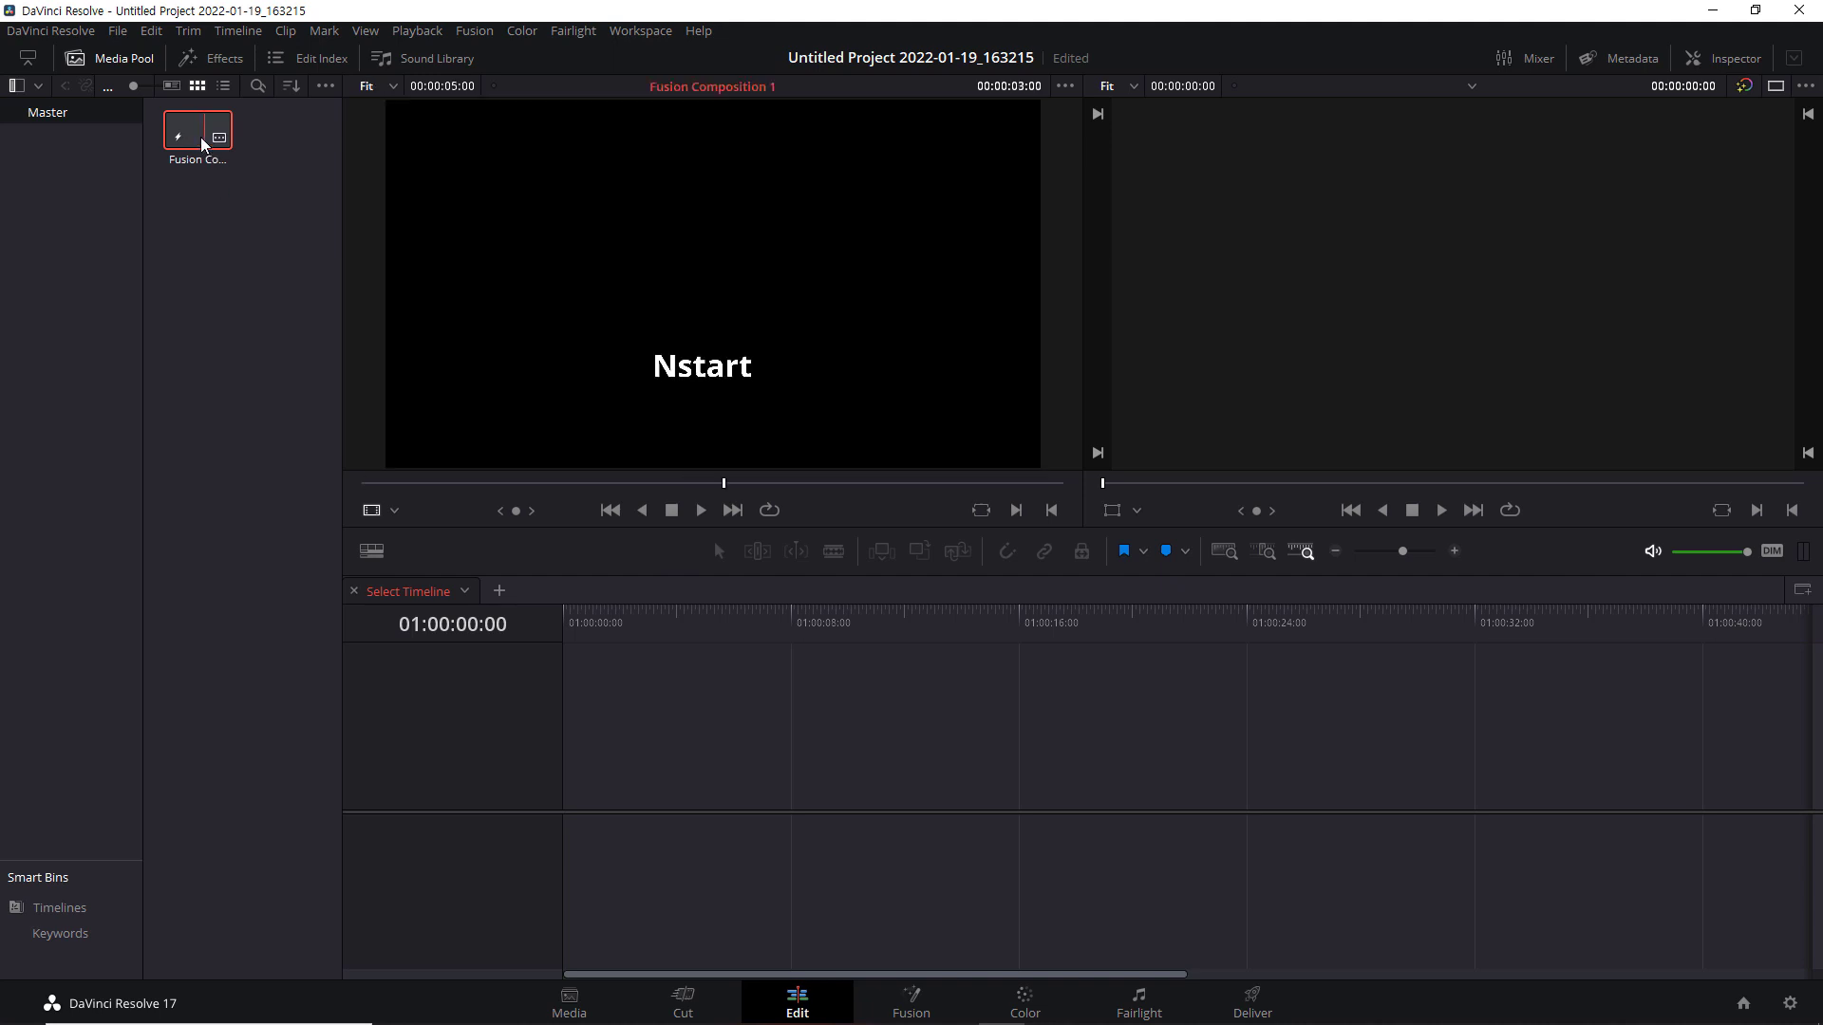
pyautogui.moveTo(201, 152); pyautogui.dragTo(557, 773)
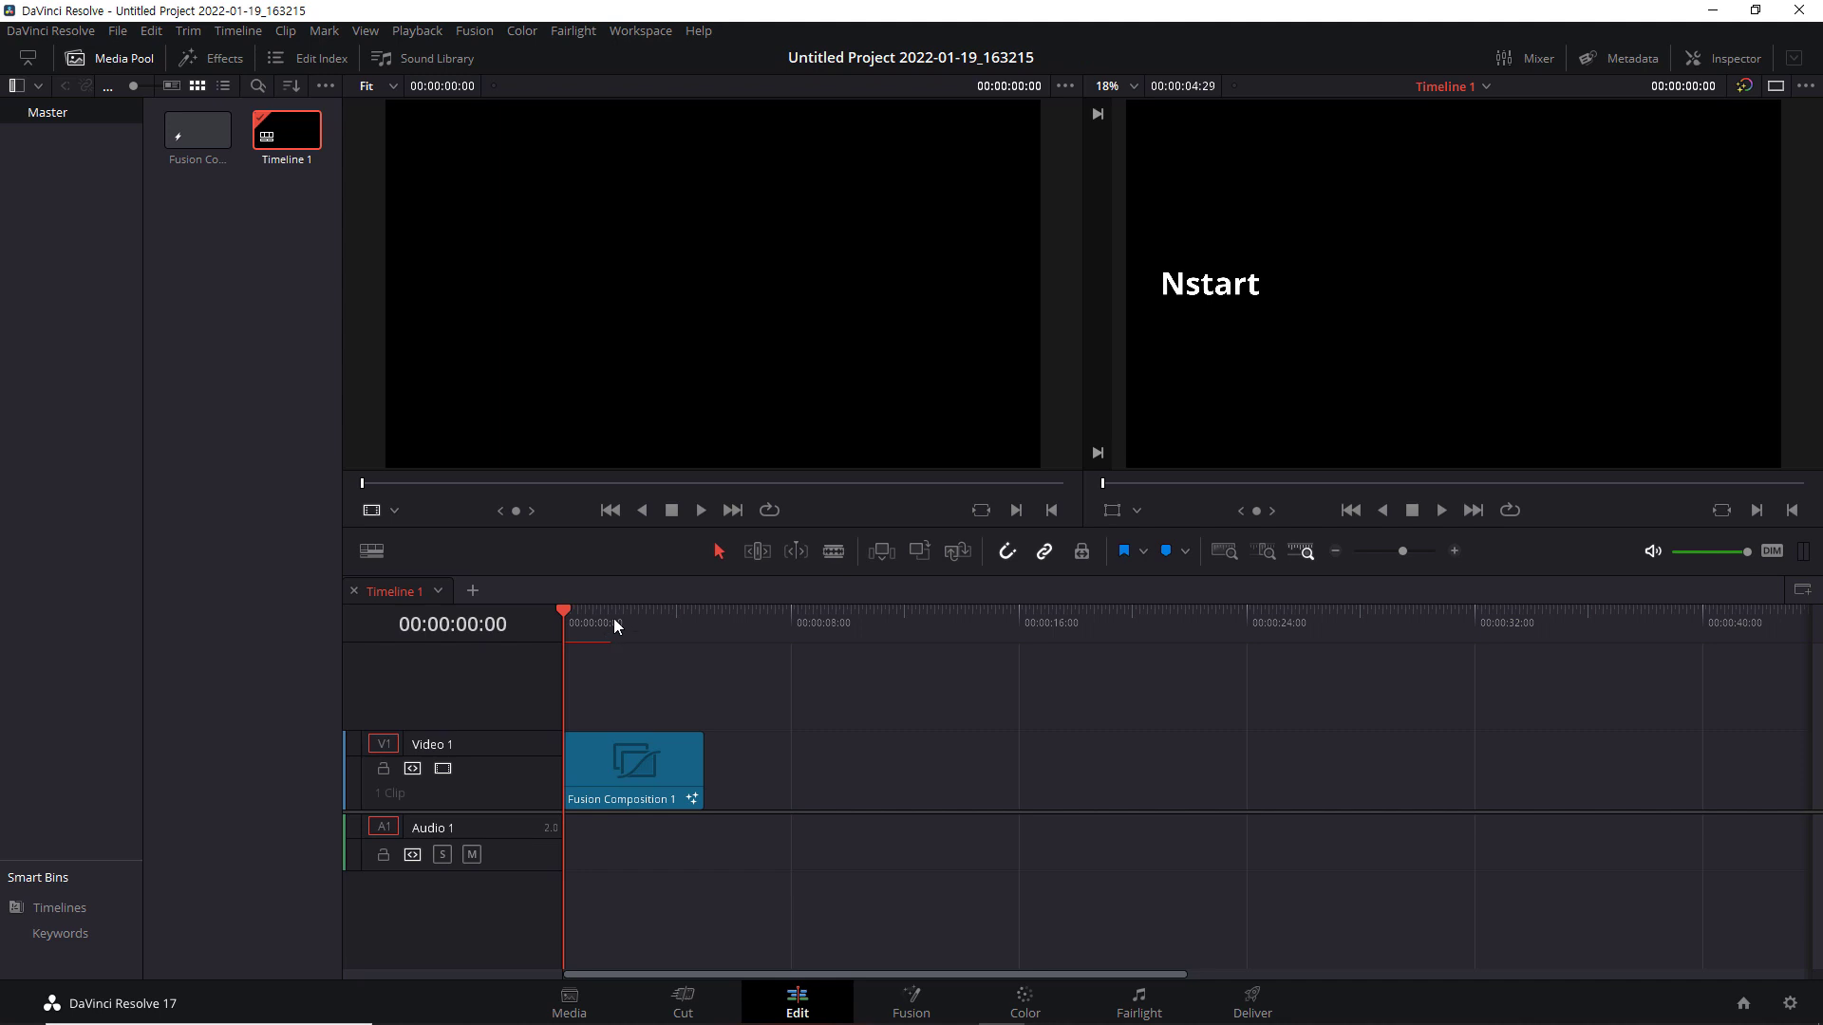
# Play the composition clip from the start of the timeline several times to review the text animation.
pyautogui.press('space')
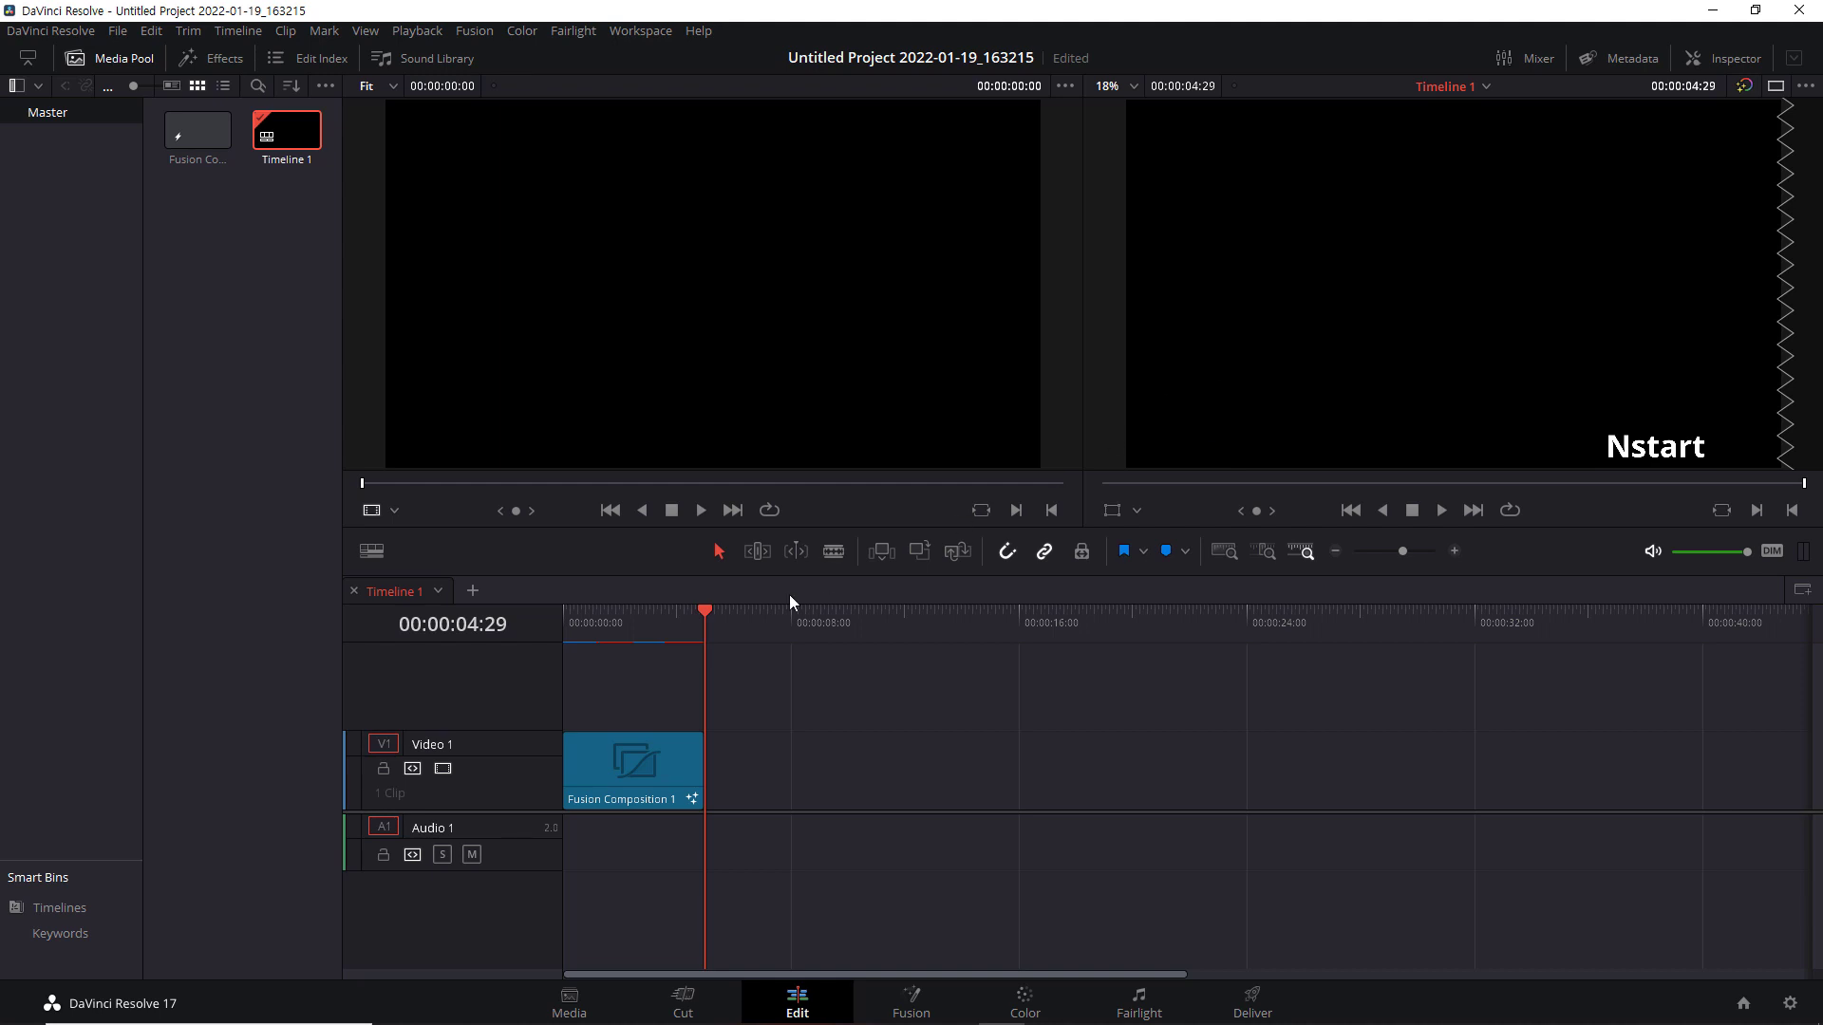
pyautogui.moveTo(704, 613); pyautogui.dragTo(561, 640)
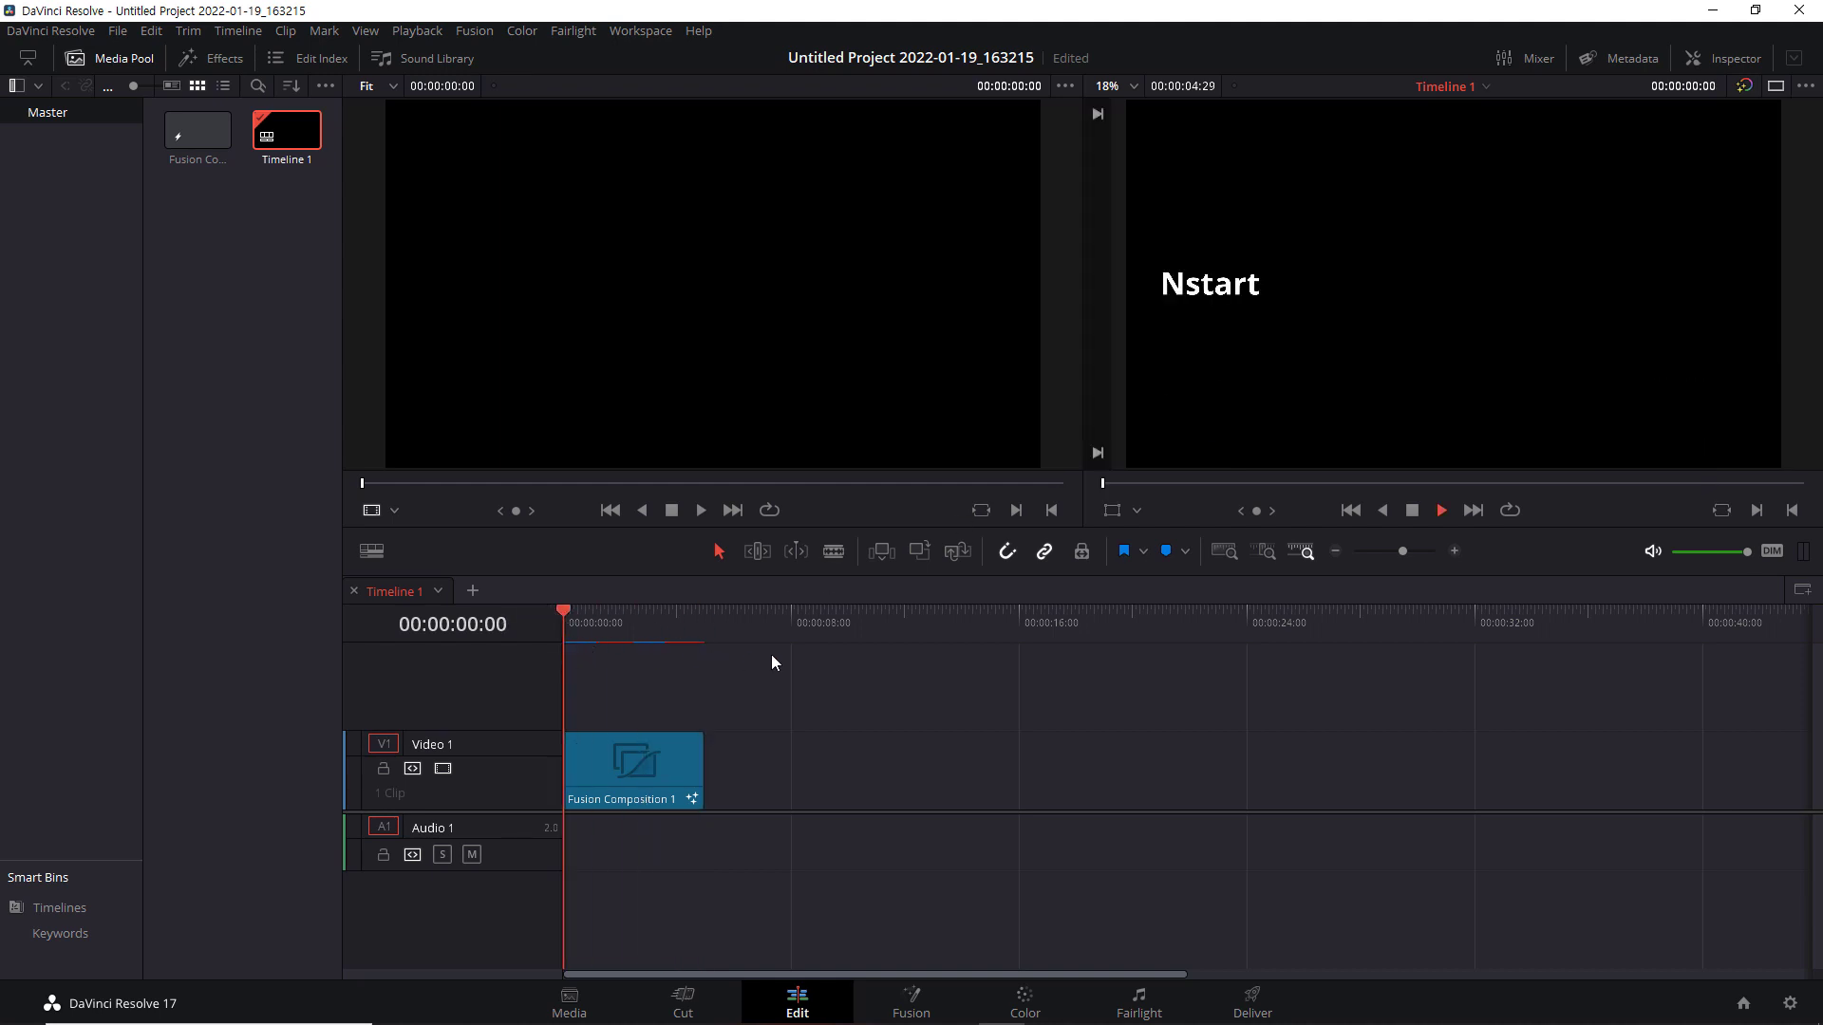
pyautogui.press('space')
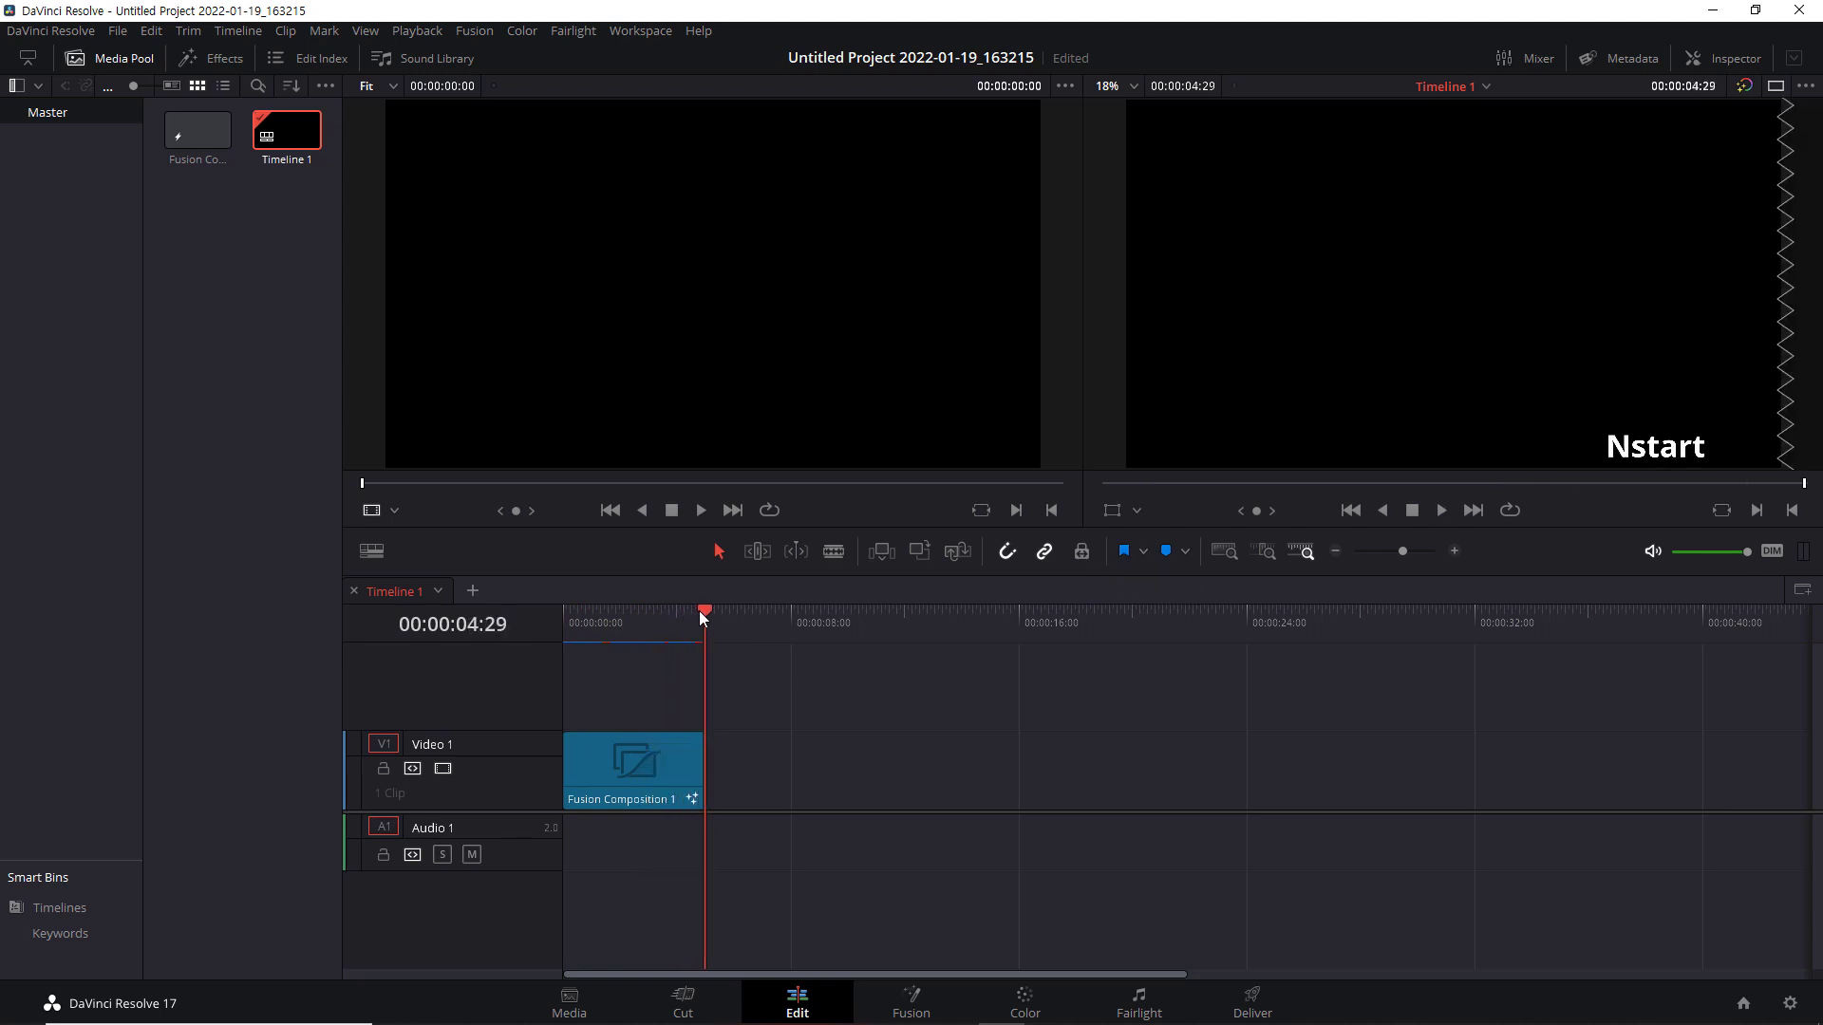
pyautogui.press('Home')
pyautogui.press('space')
# Change the duration of the Fusion Composition 1 clip on the timeline to 00:00:09:29.
pyautogui.click(676, 769)
pyautogui.rightClick(673, 750)
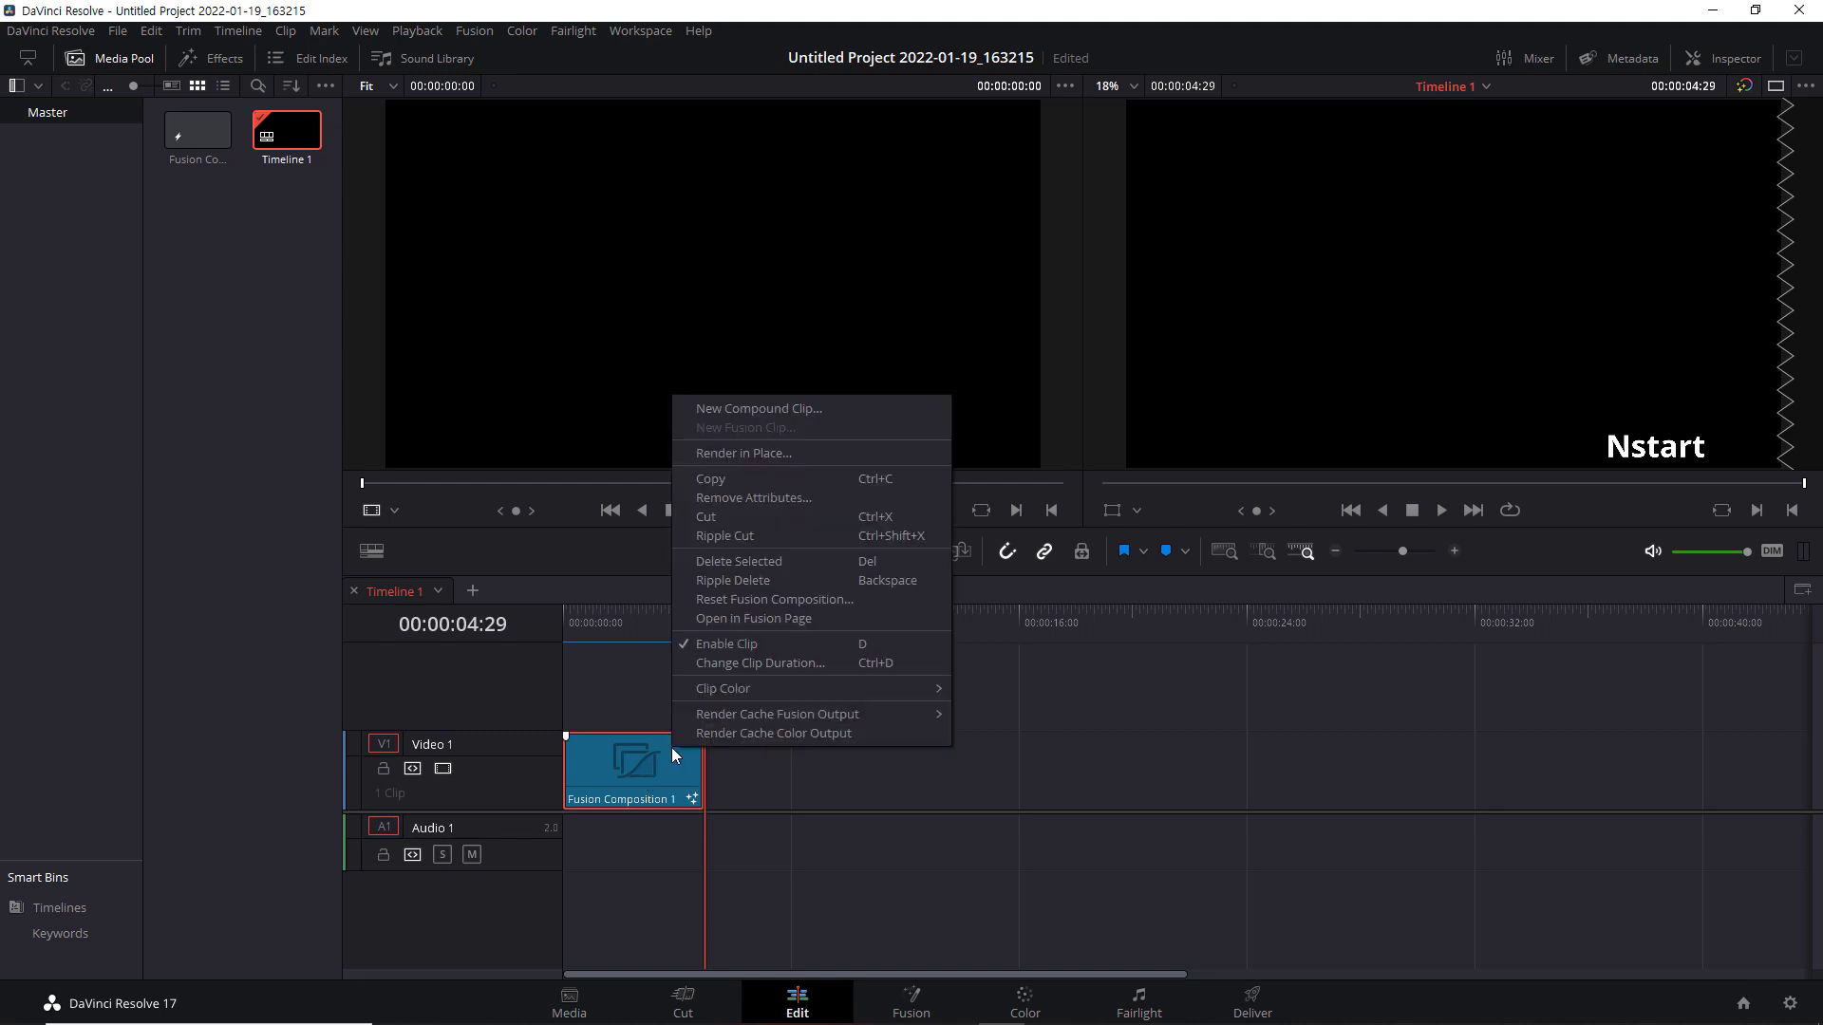
pyautogui.click(800, 664)
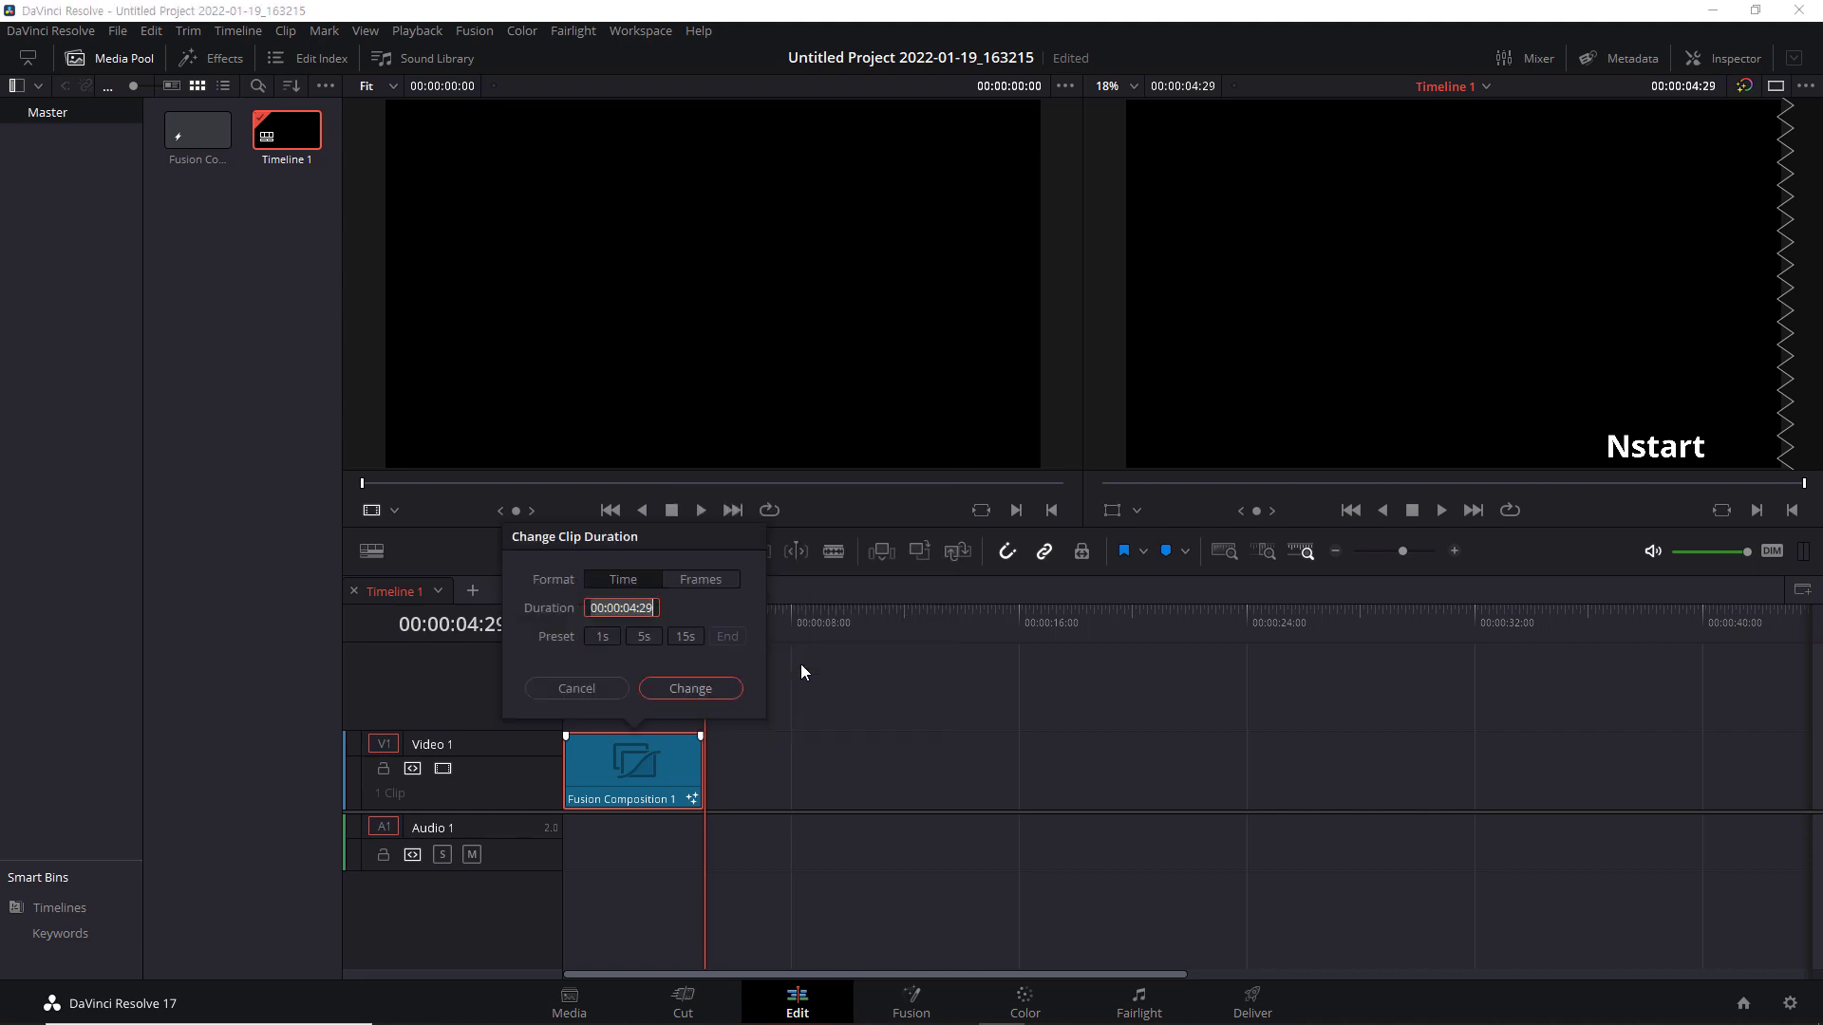
pyautogui.click(630, 608)
pyautogui.press('Delete')
pyautogui.write('9')
pyautogui.click(708, 690)
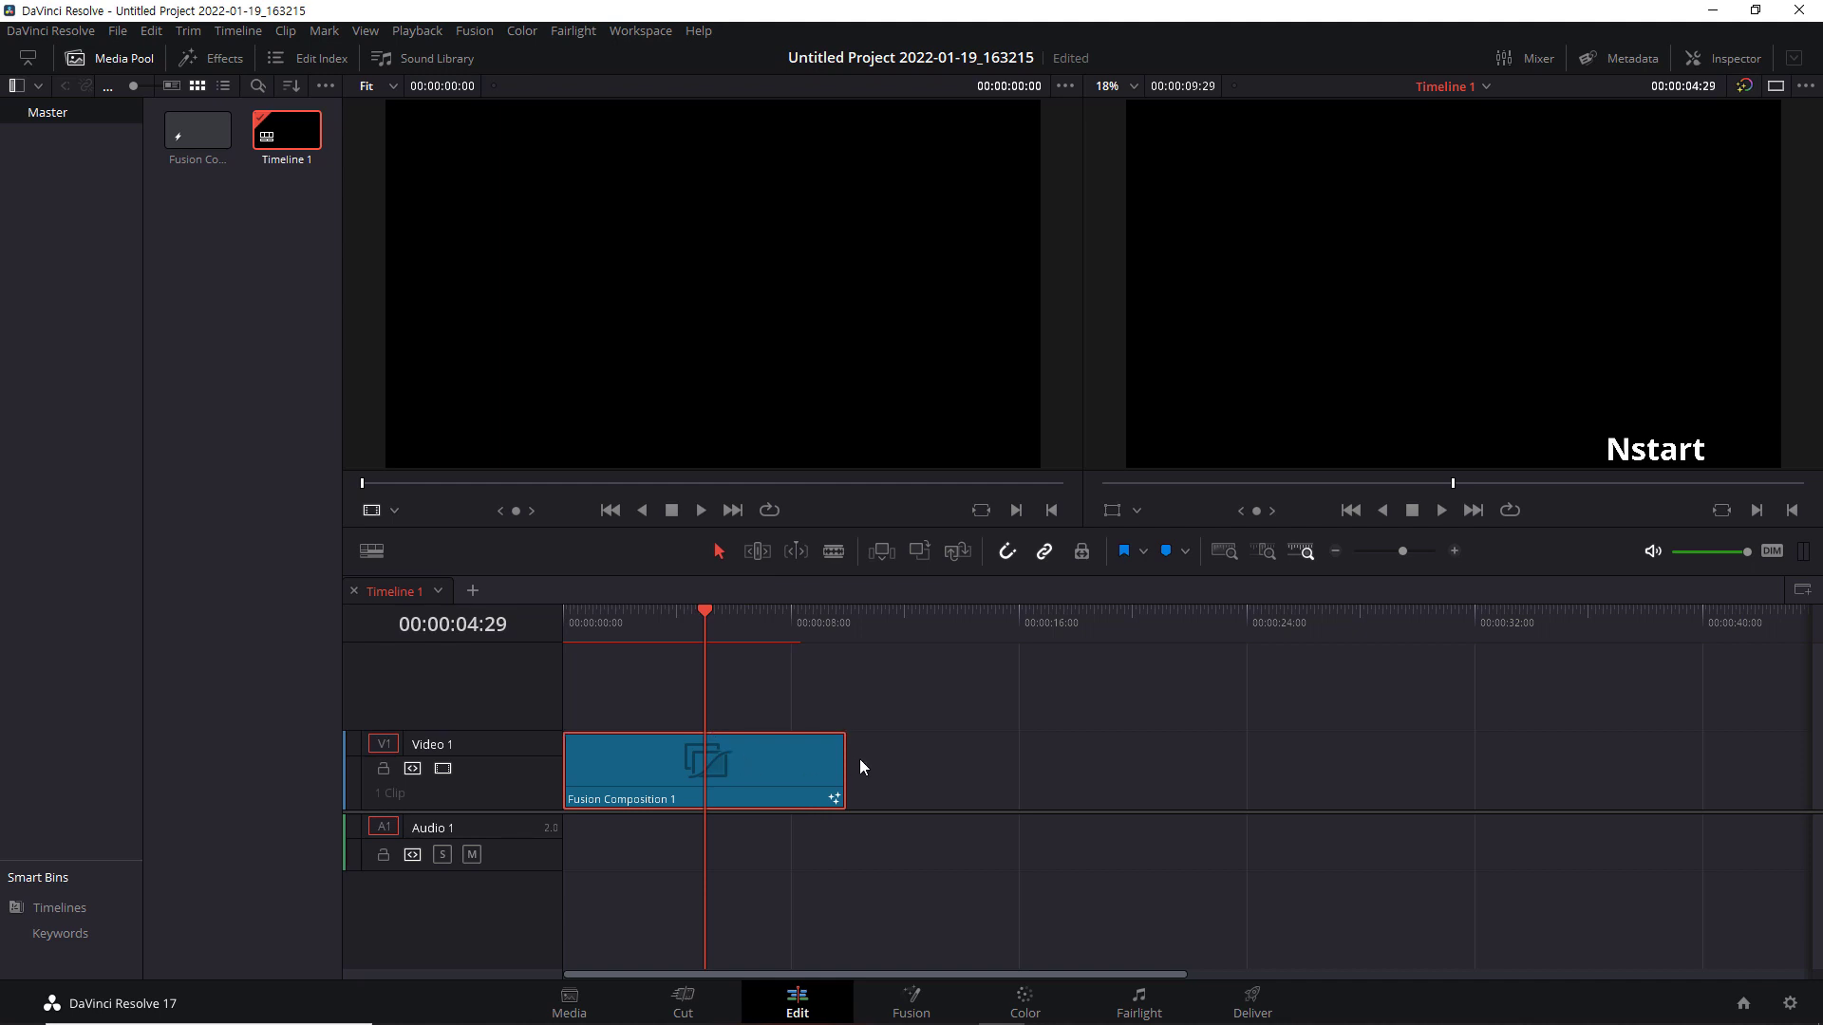
# Play the lengthened clip from the start to its end to check the animation timing.
pyautogui.moveTo(583, 613); pyautogui.dragTo(555, 616)
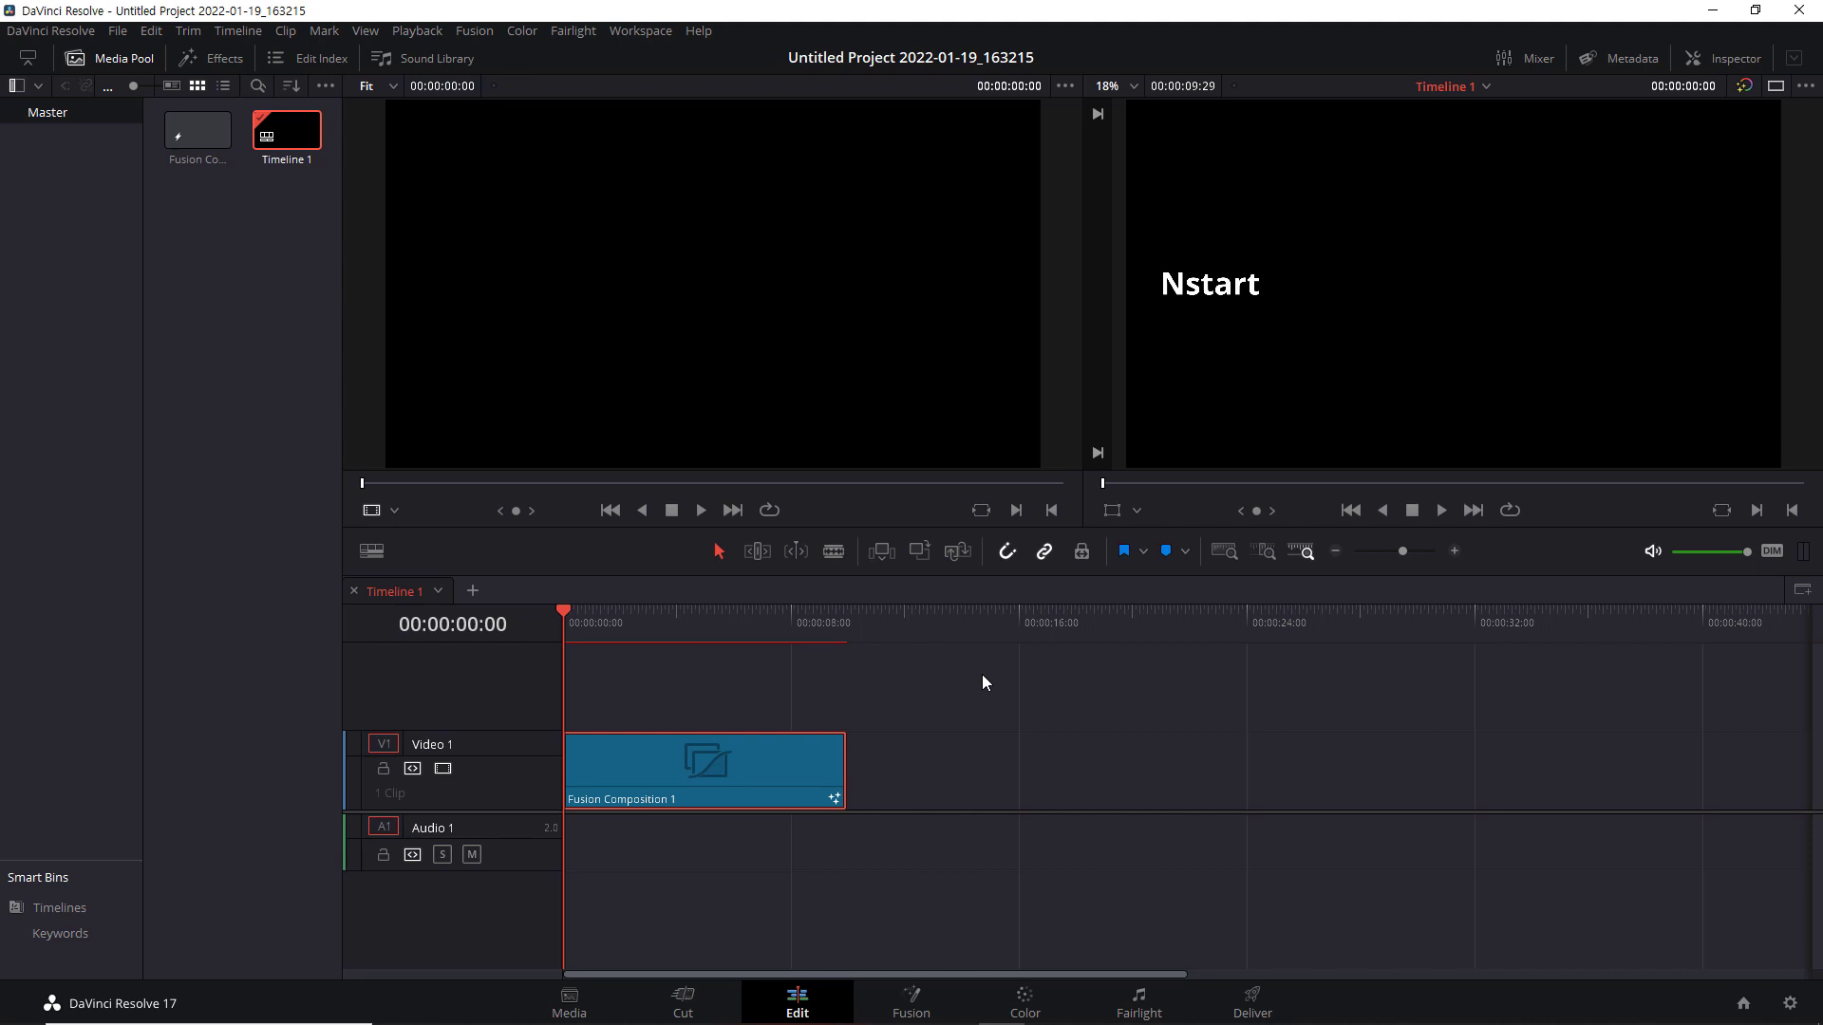
pyautogui.press('space')
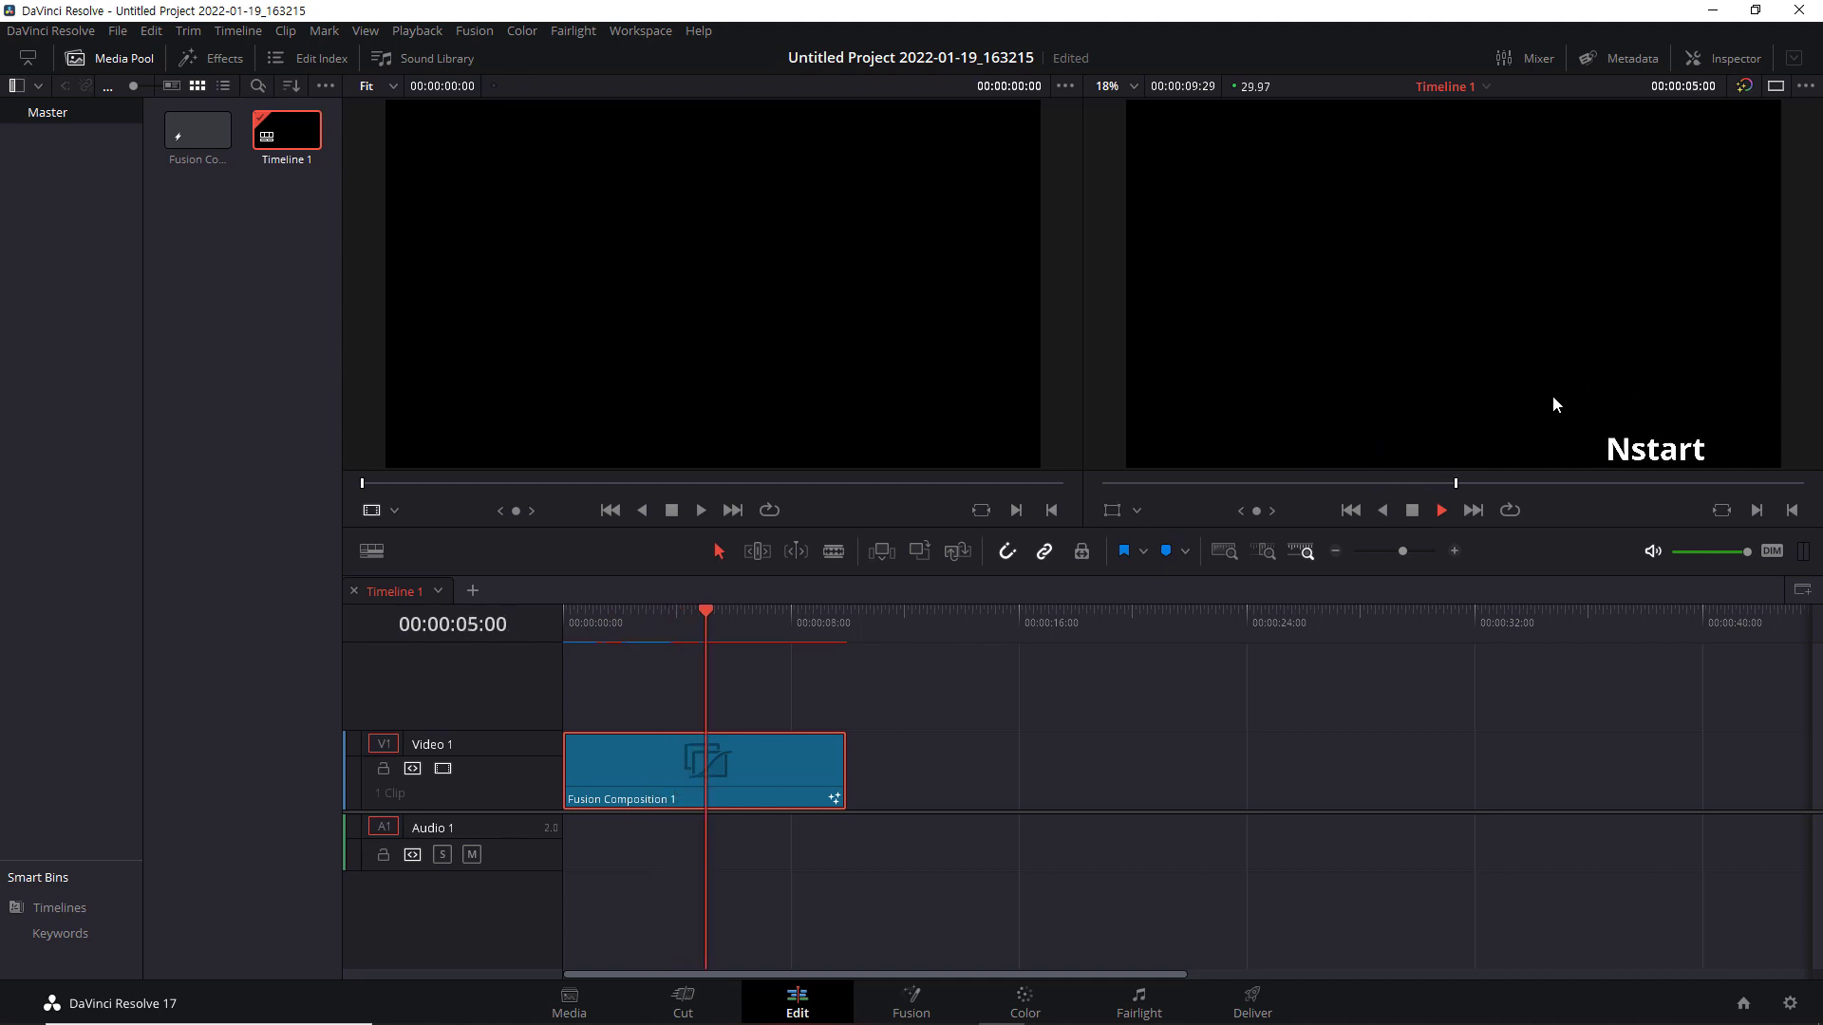
pyautogui.press('space')
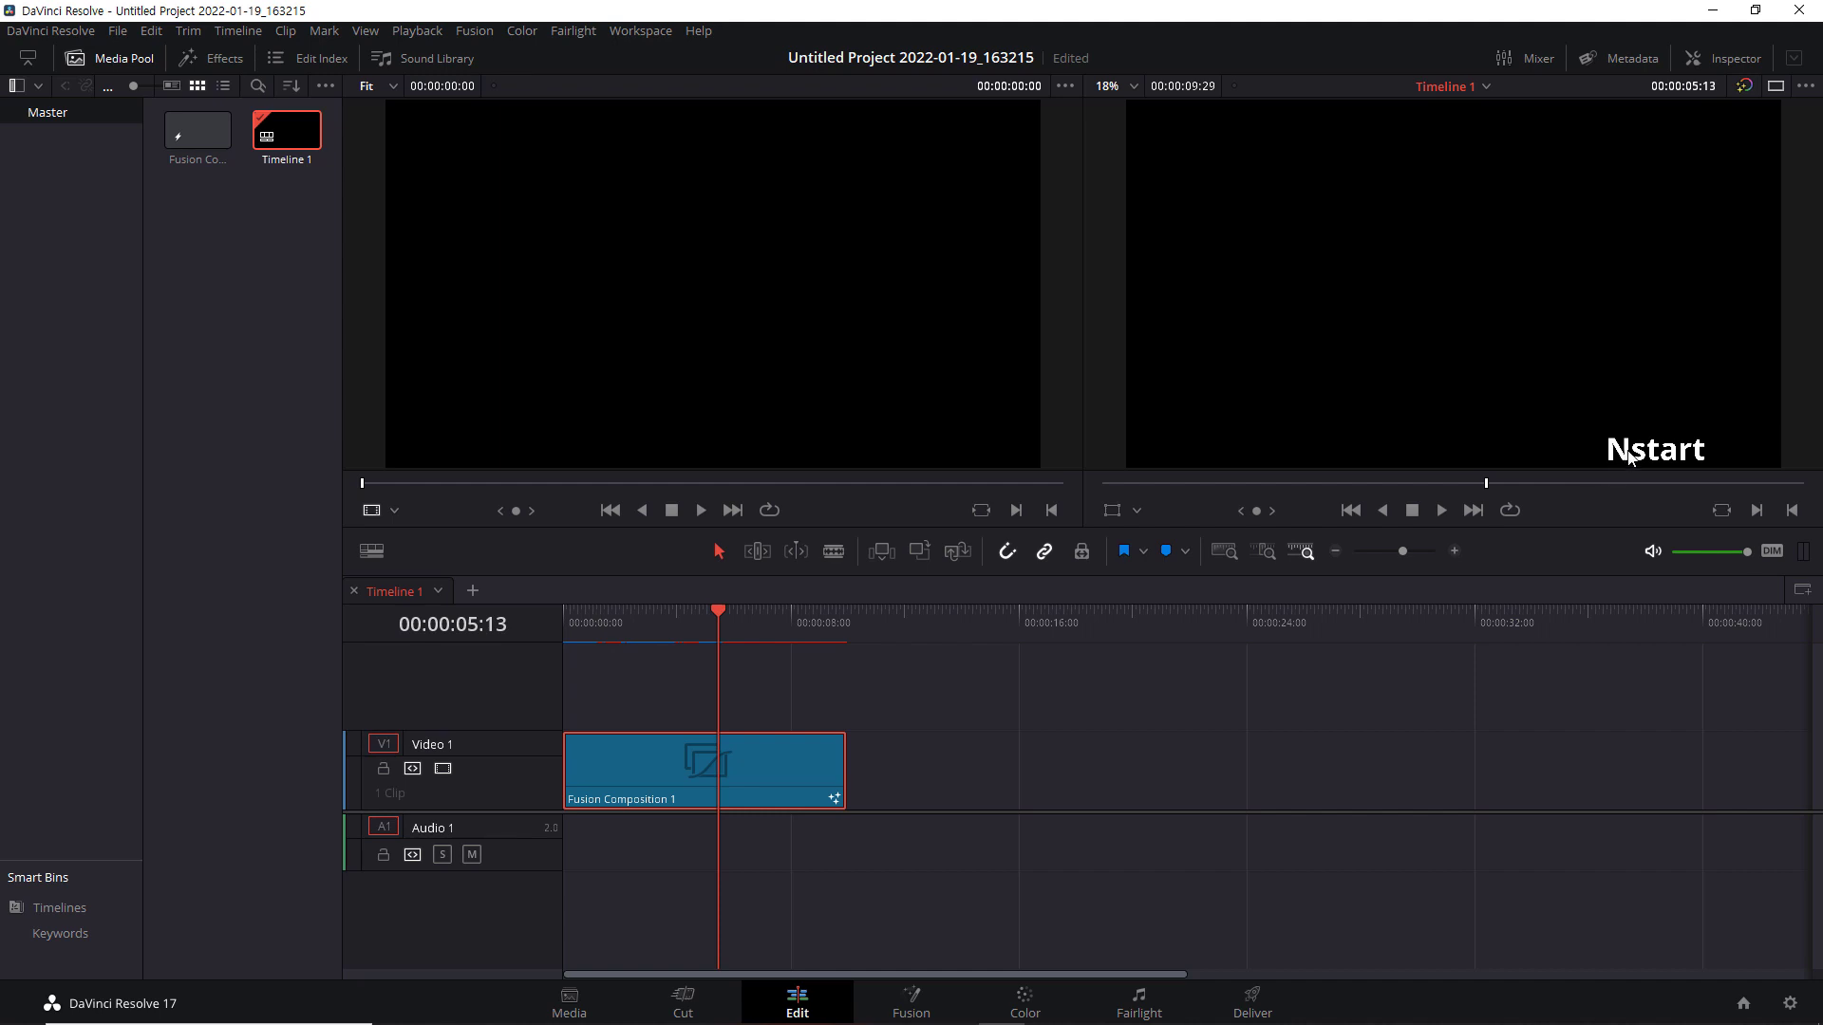
pyautogui.press('space')
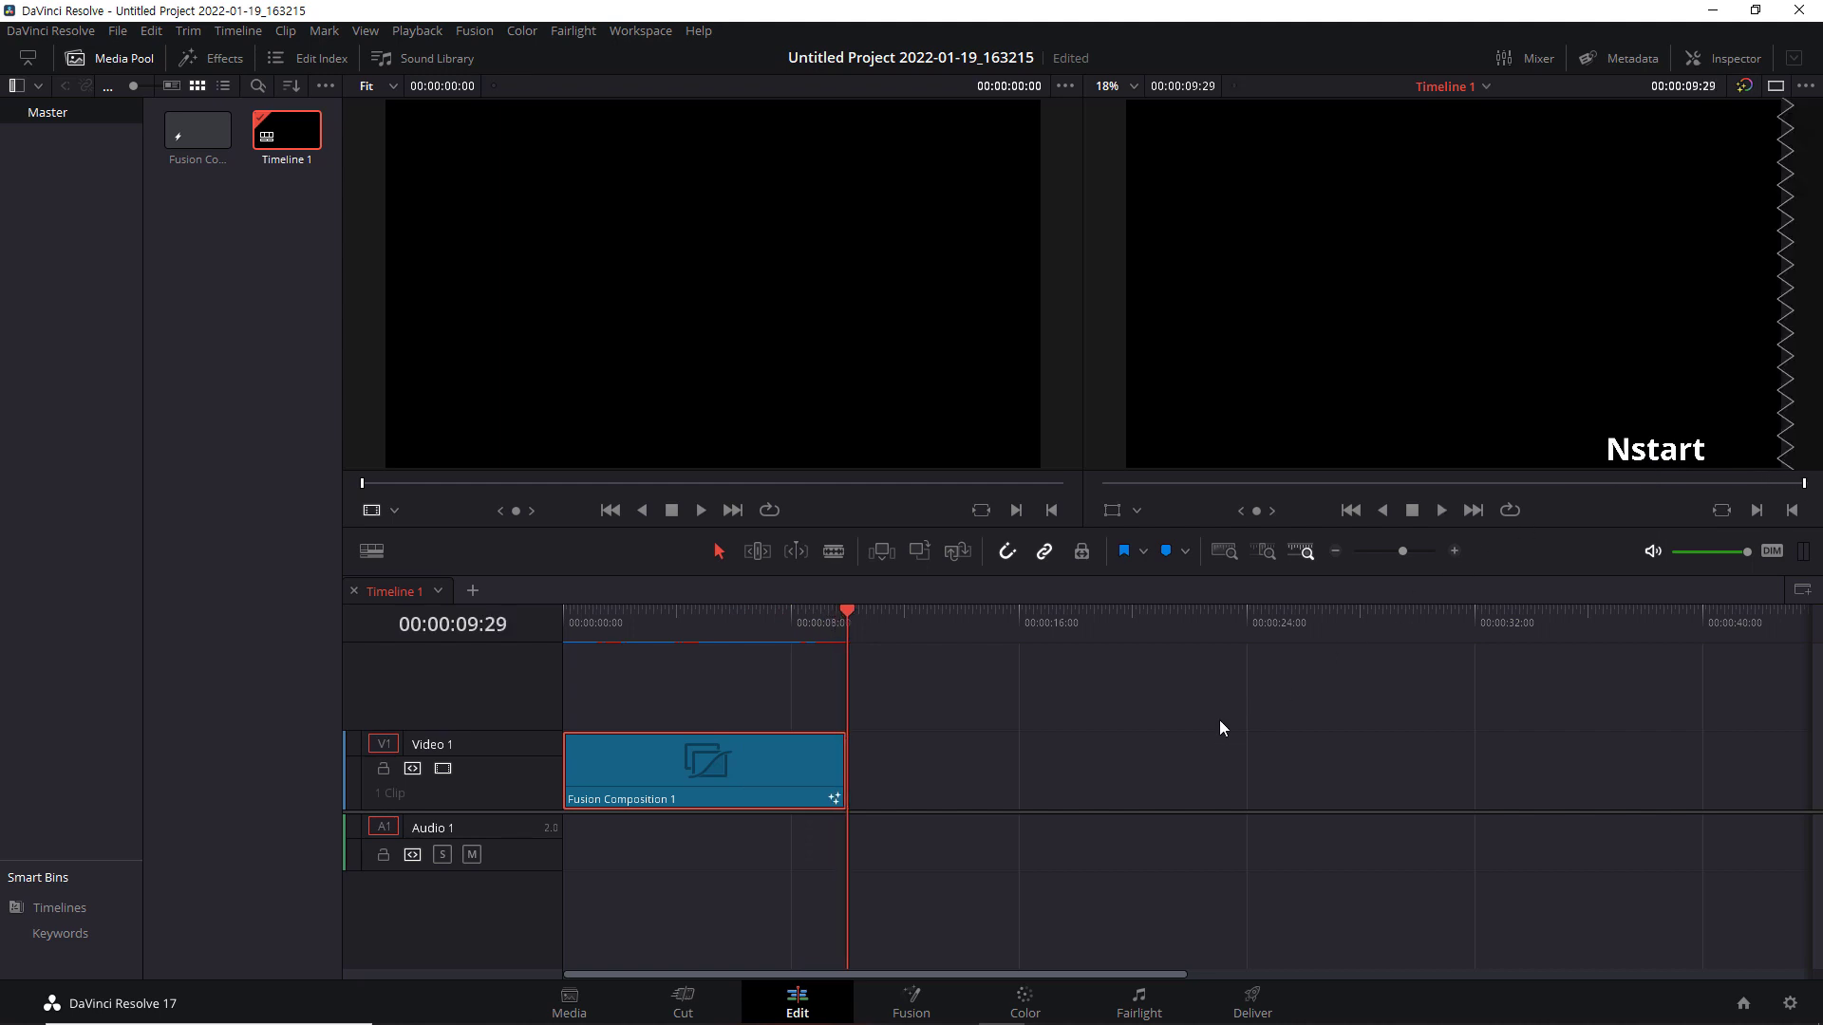
# Open the Fusion Composition 1 clip from the timeline in the Fusion page.
pyautogui.click(1074, 749)
pyautogui.moveTo(851, 611)
pyautogui.mouseDown()
pyautogui.moveTo(699, 613)
pyautogui.moveTo(860, 623)
pyautogui.mouseUp()
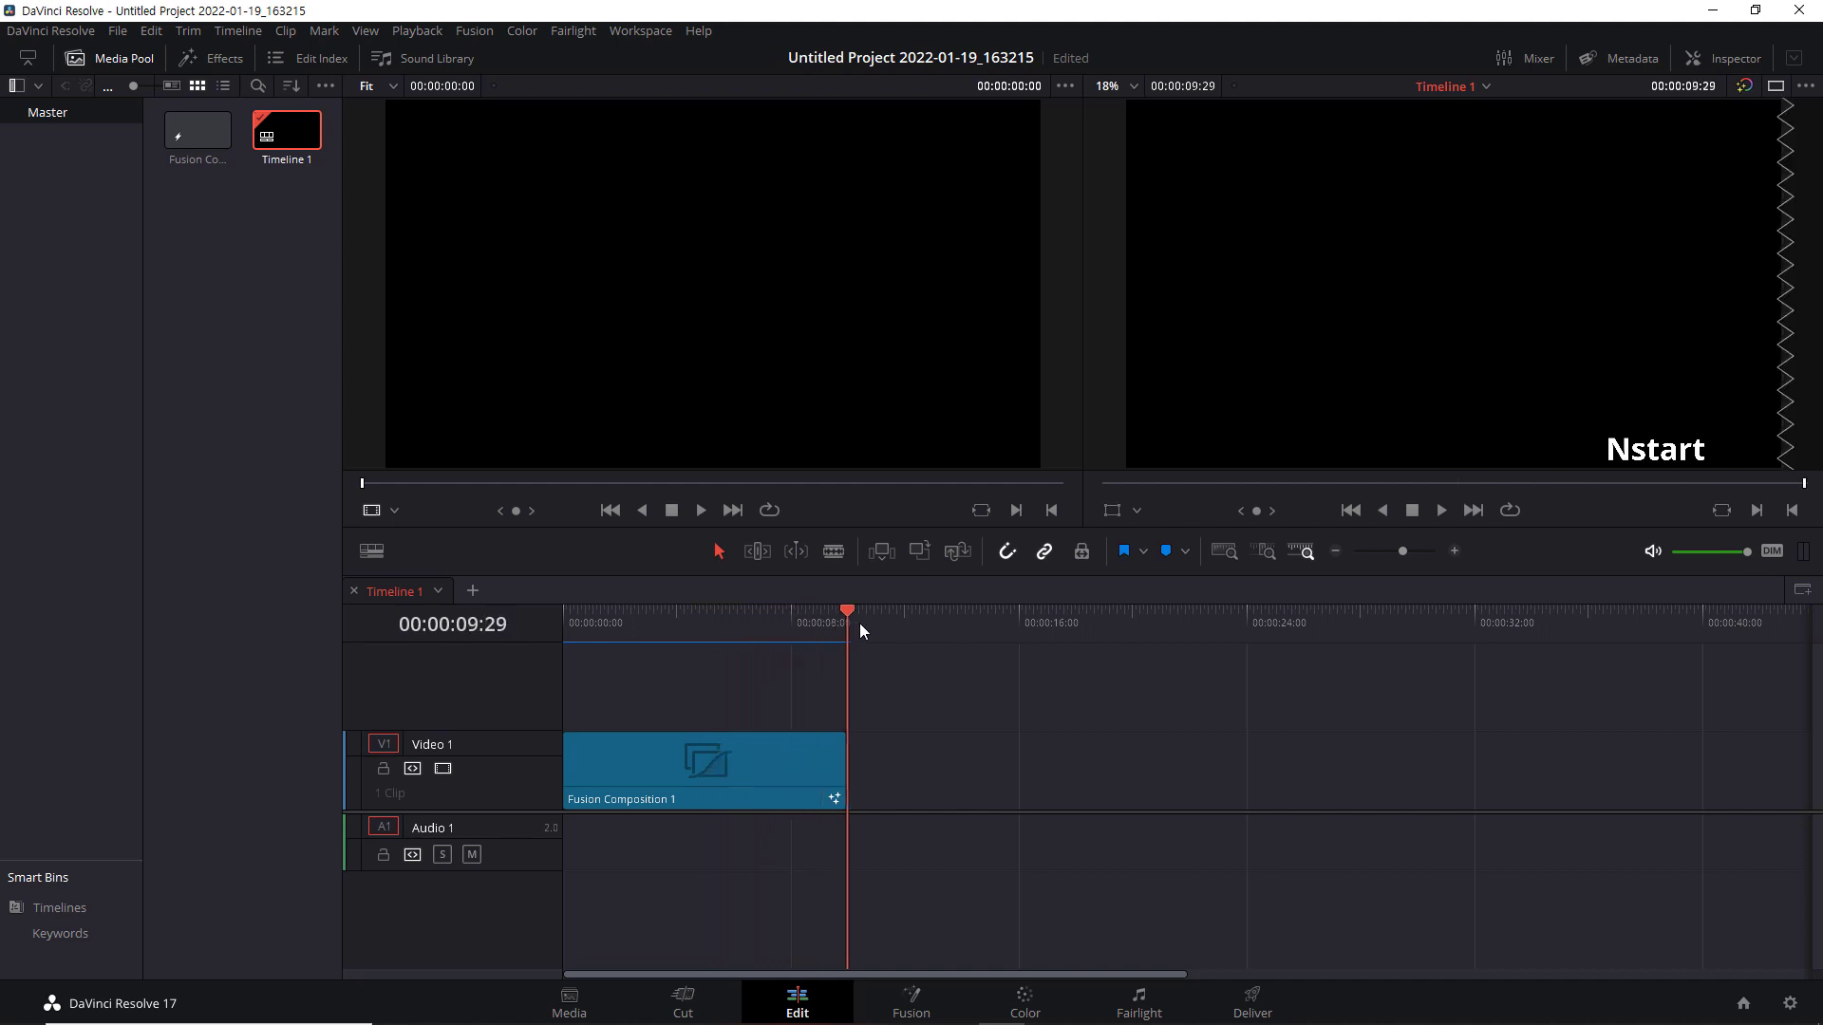
pyautogui.click(772, 752)
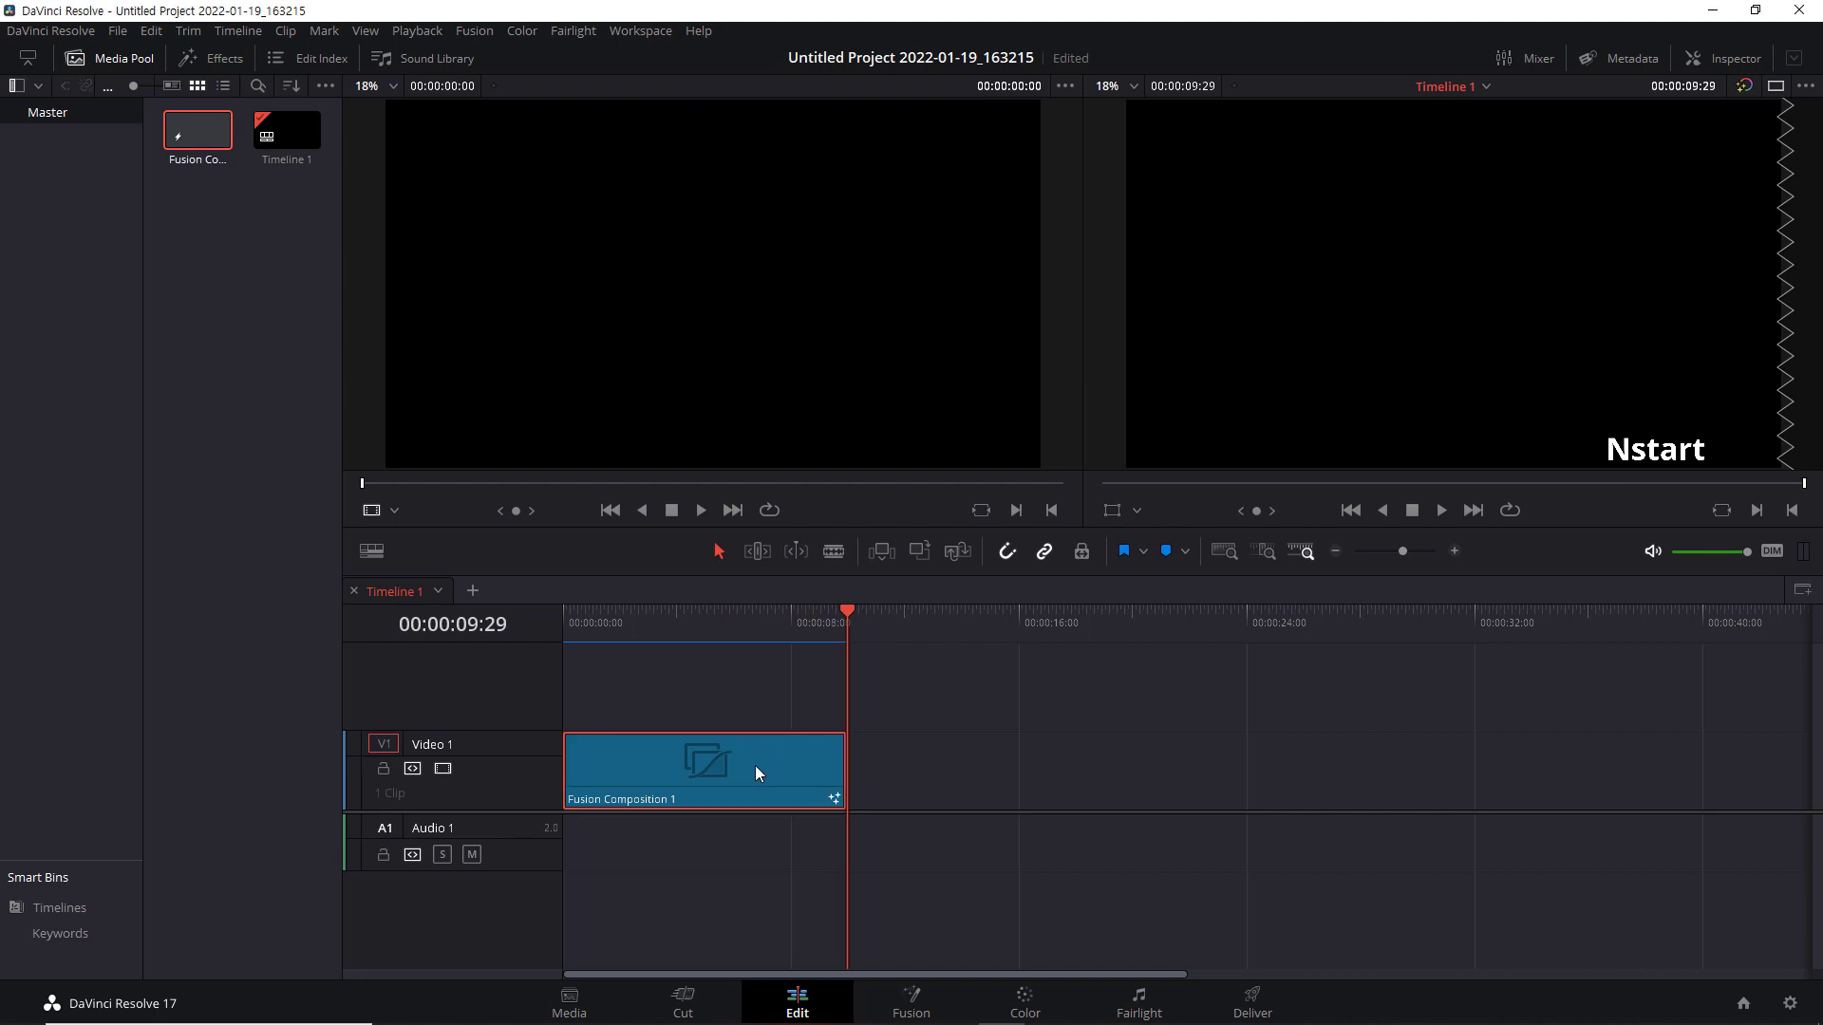
pyautogui.rightClick(757, 771)
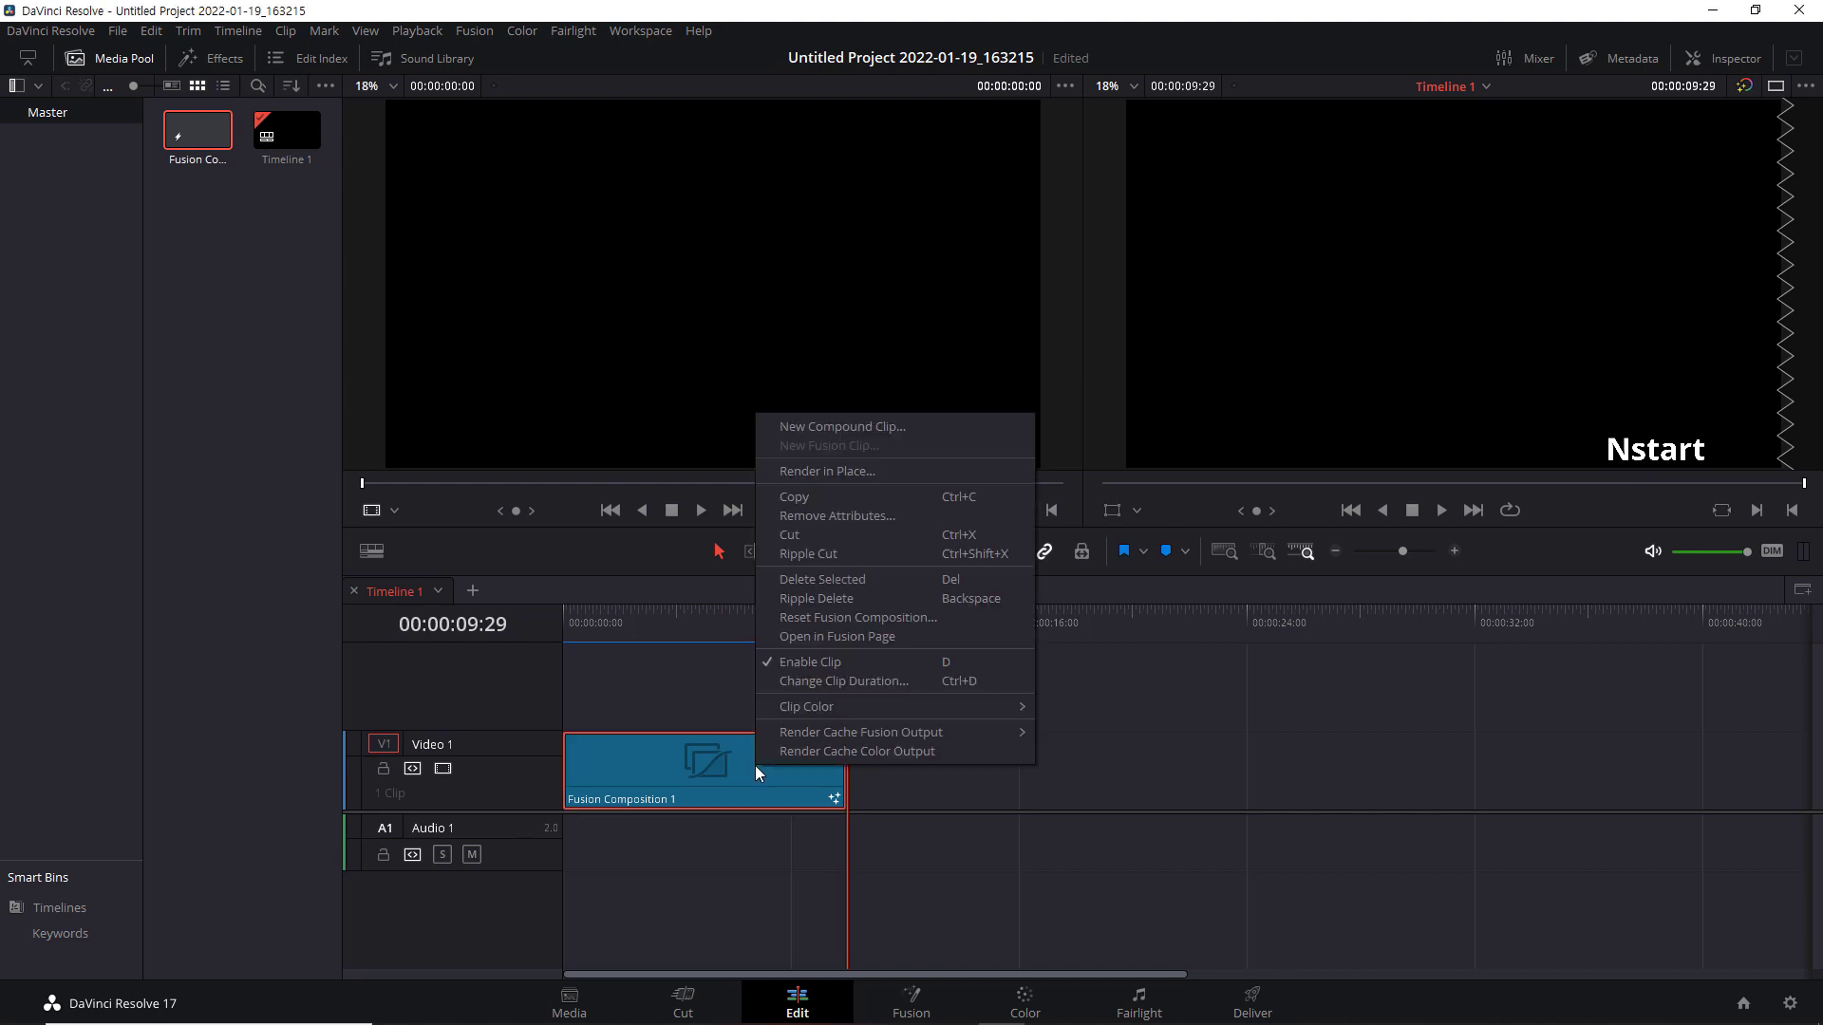
pyautogui.click(846, 635)
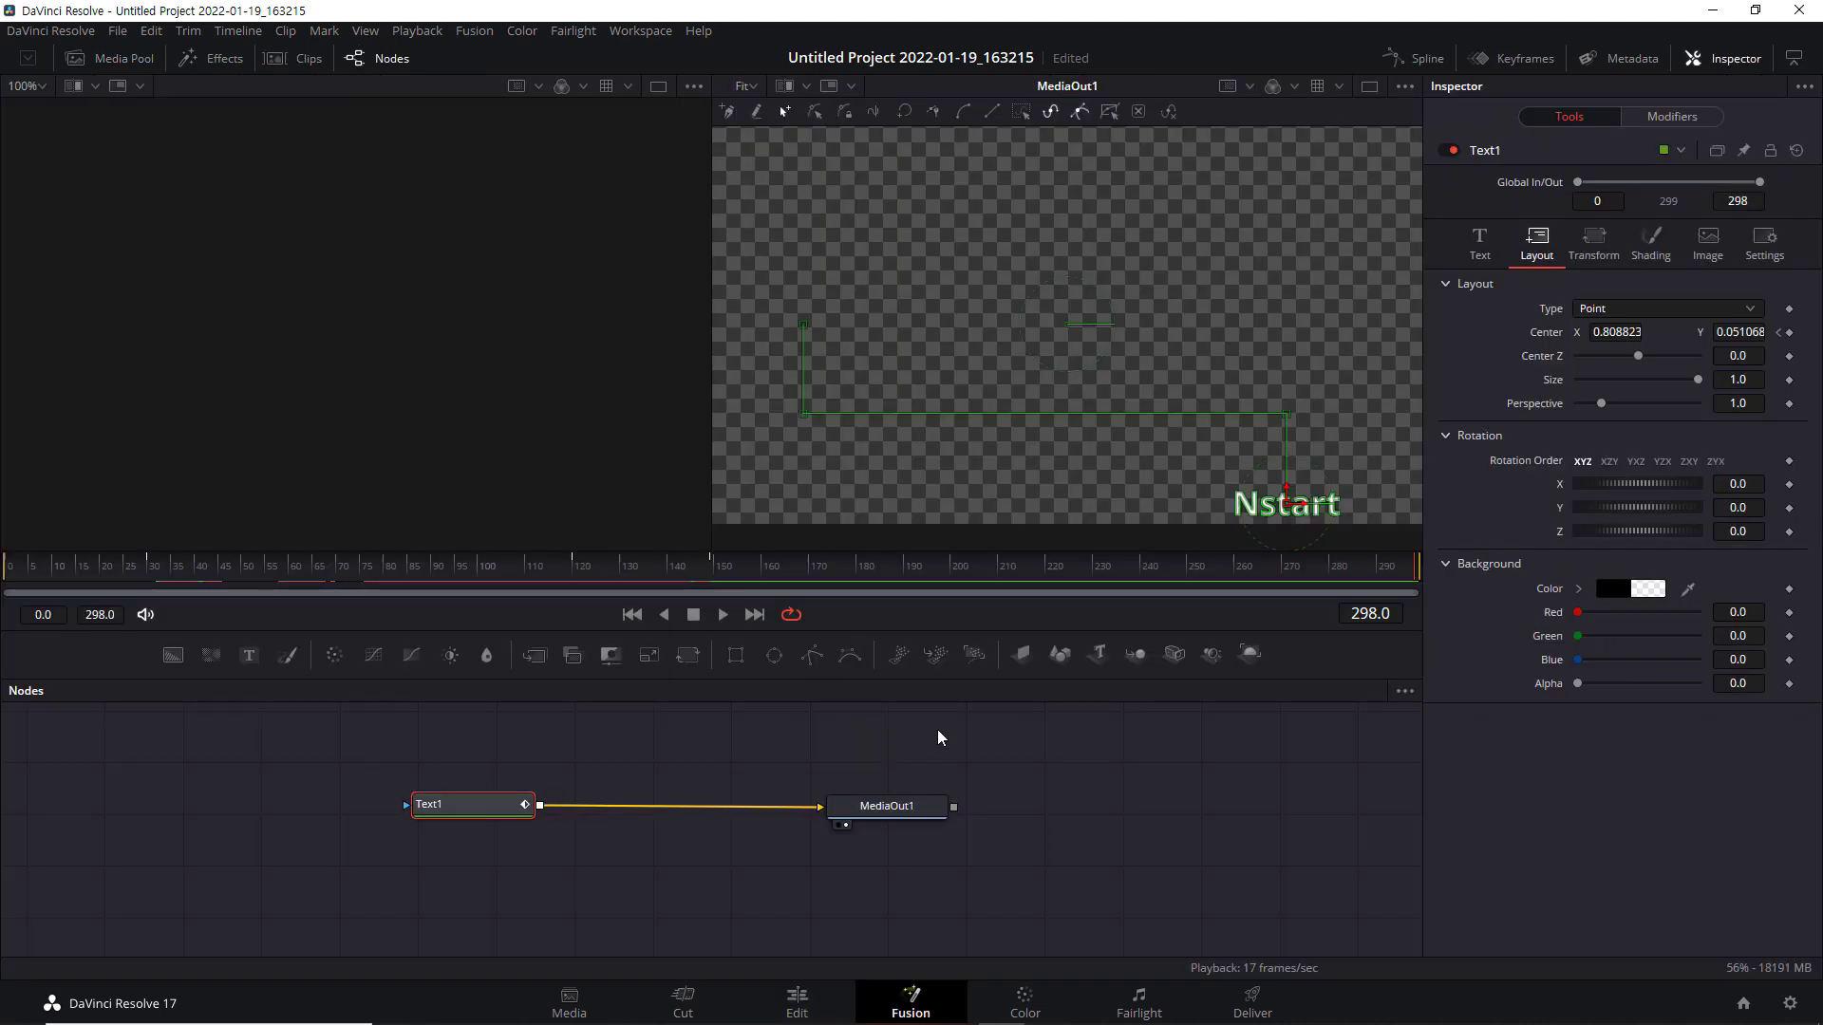
# Insert a Keyframe Stretcher node between Text1 and MediaOut1, and move Text1 slightly away from it.
pyautogui.click(759, 794)
pyautogui.click(501, 809)
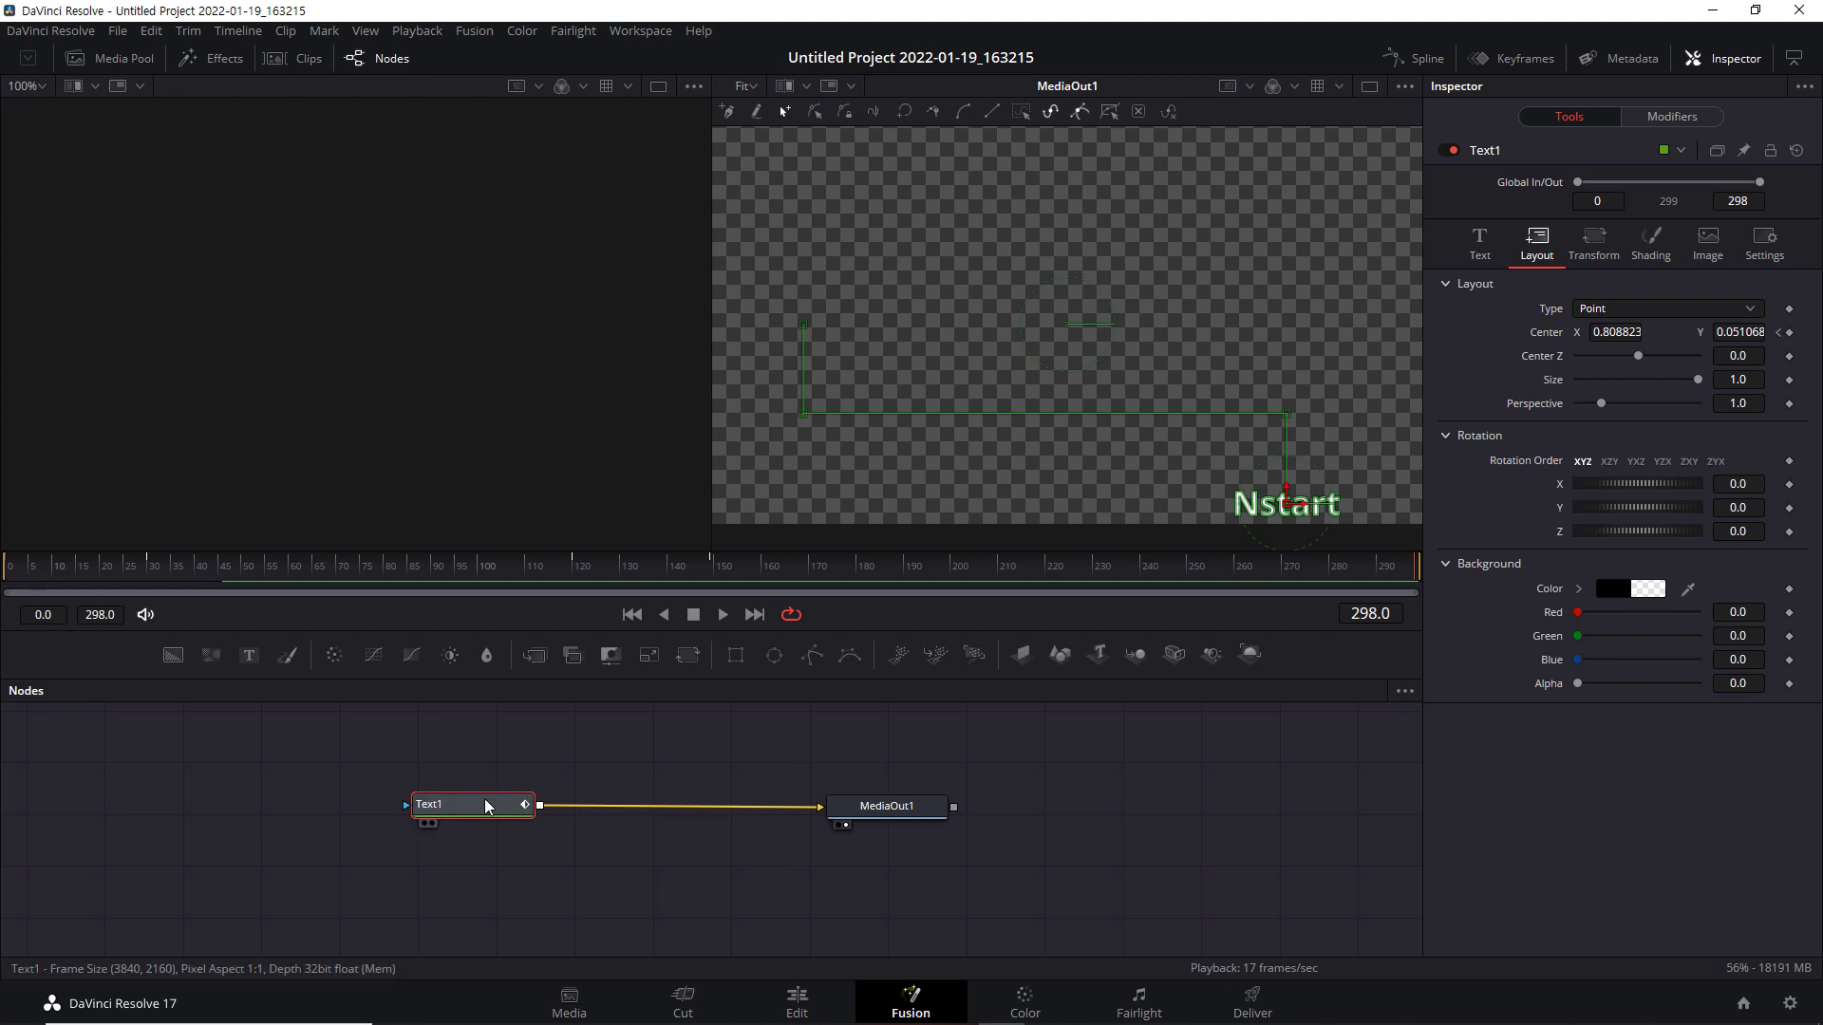
pyautogui.moveTo(486, 807)
pyautogui.hotkey('shift', 'space')
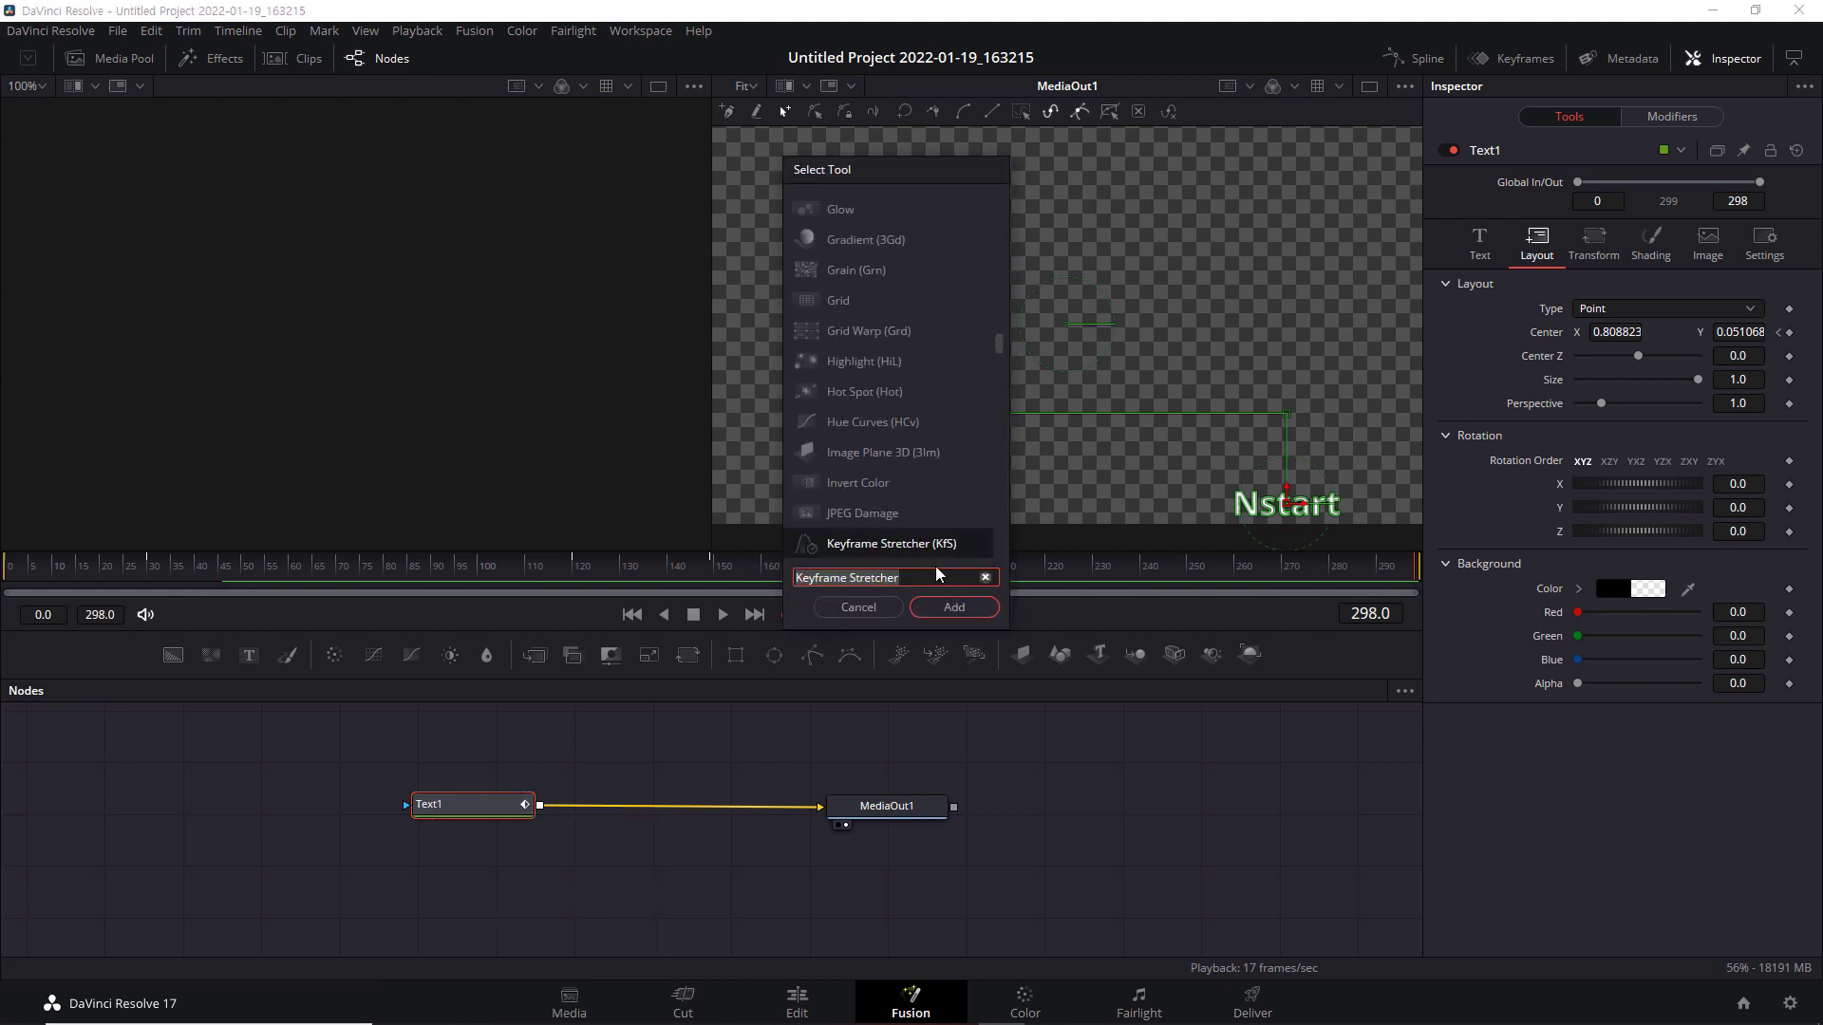
pyautogui.write('key')
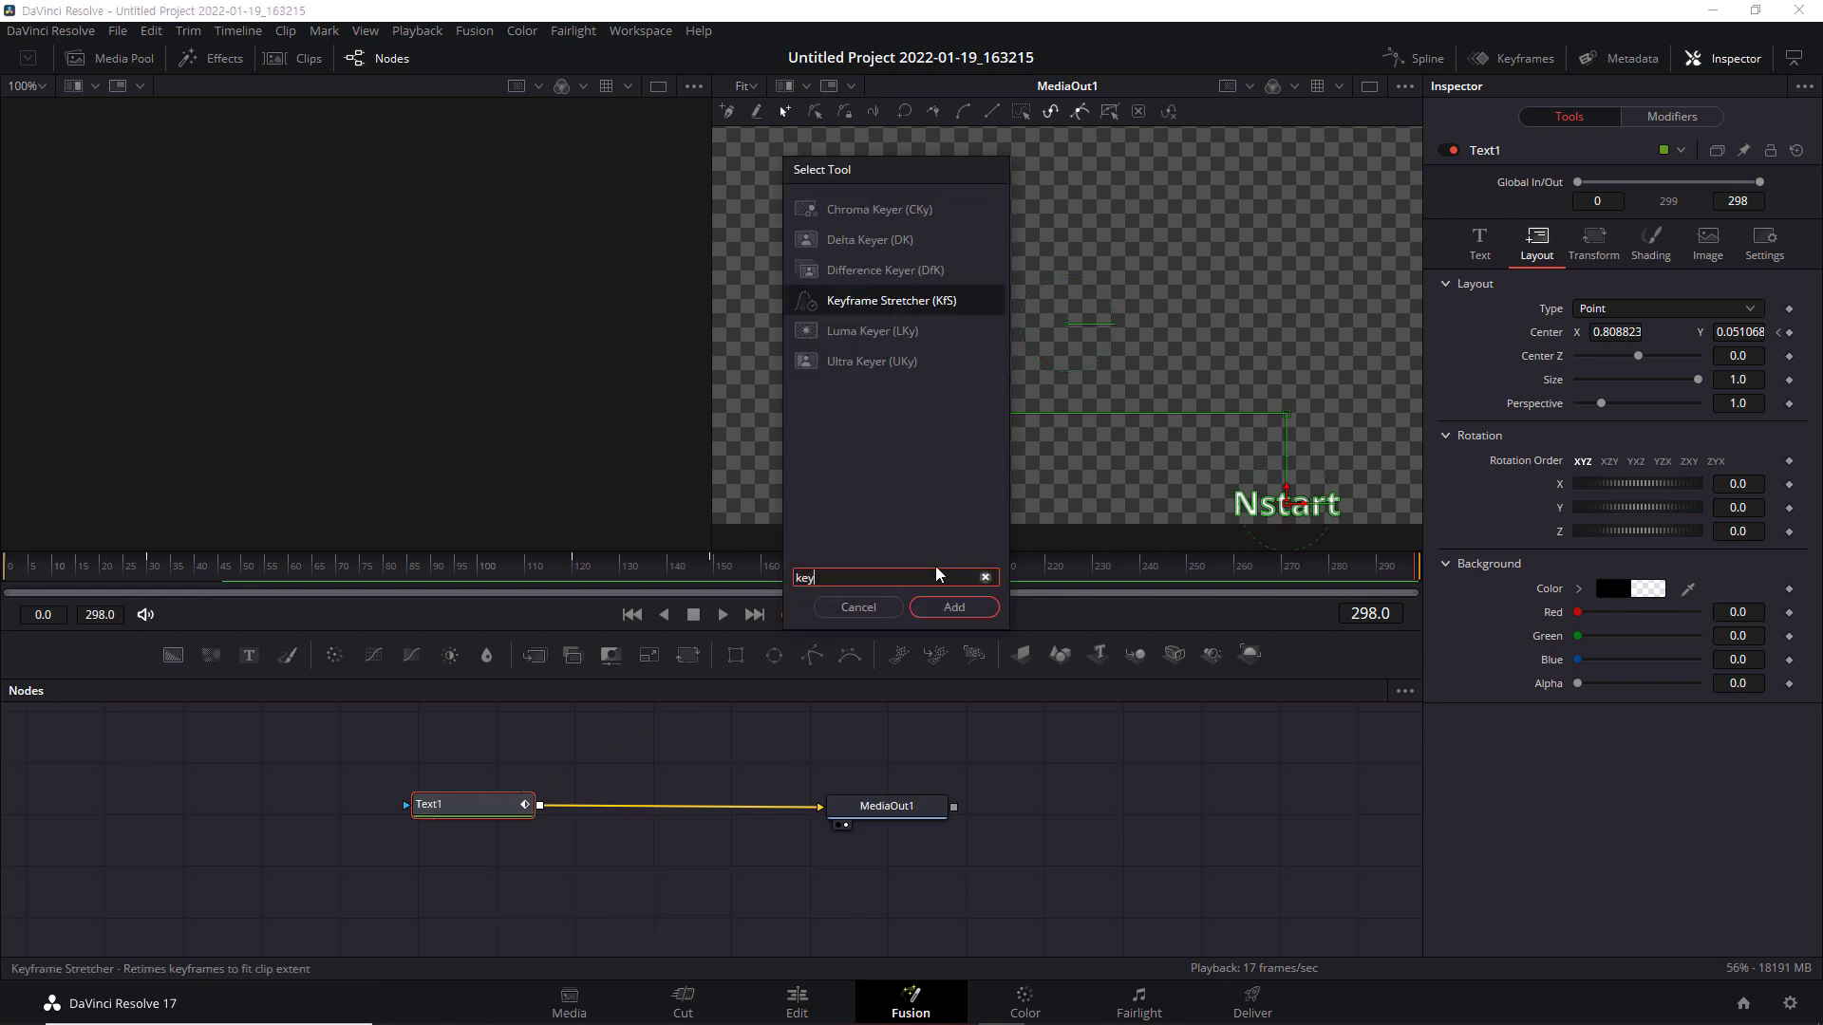
pyautogui.click(909, 306)
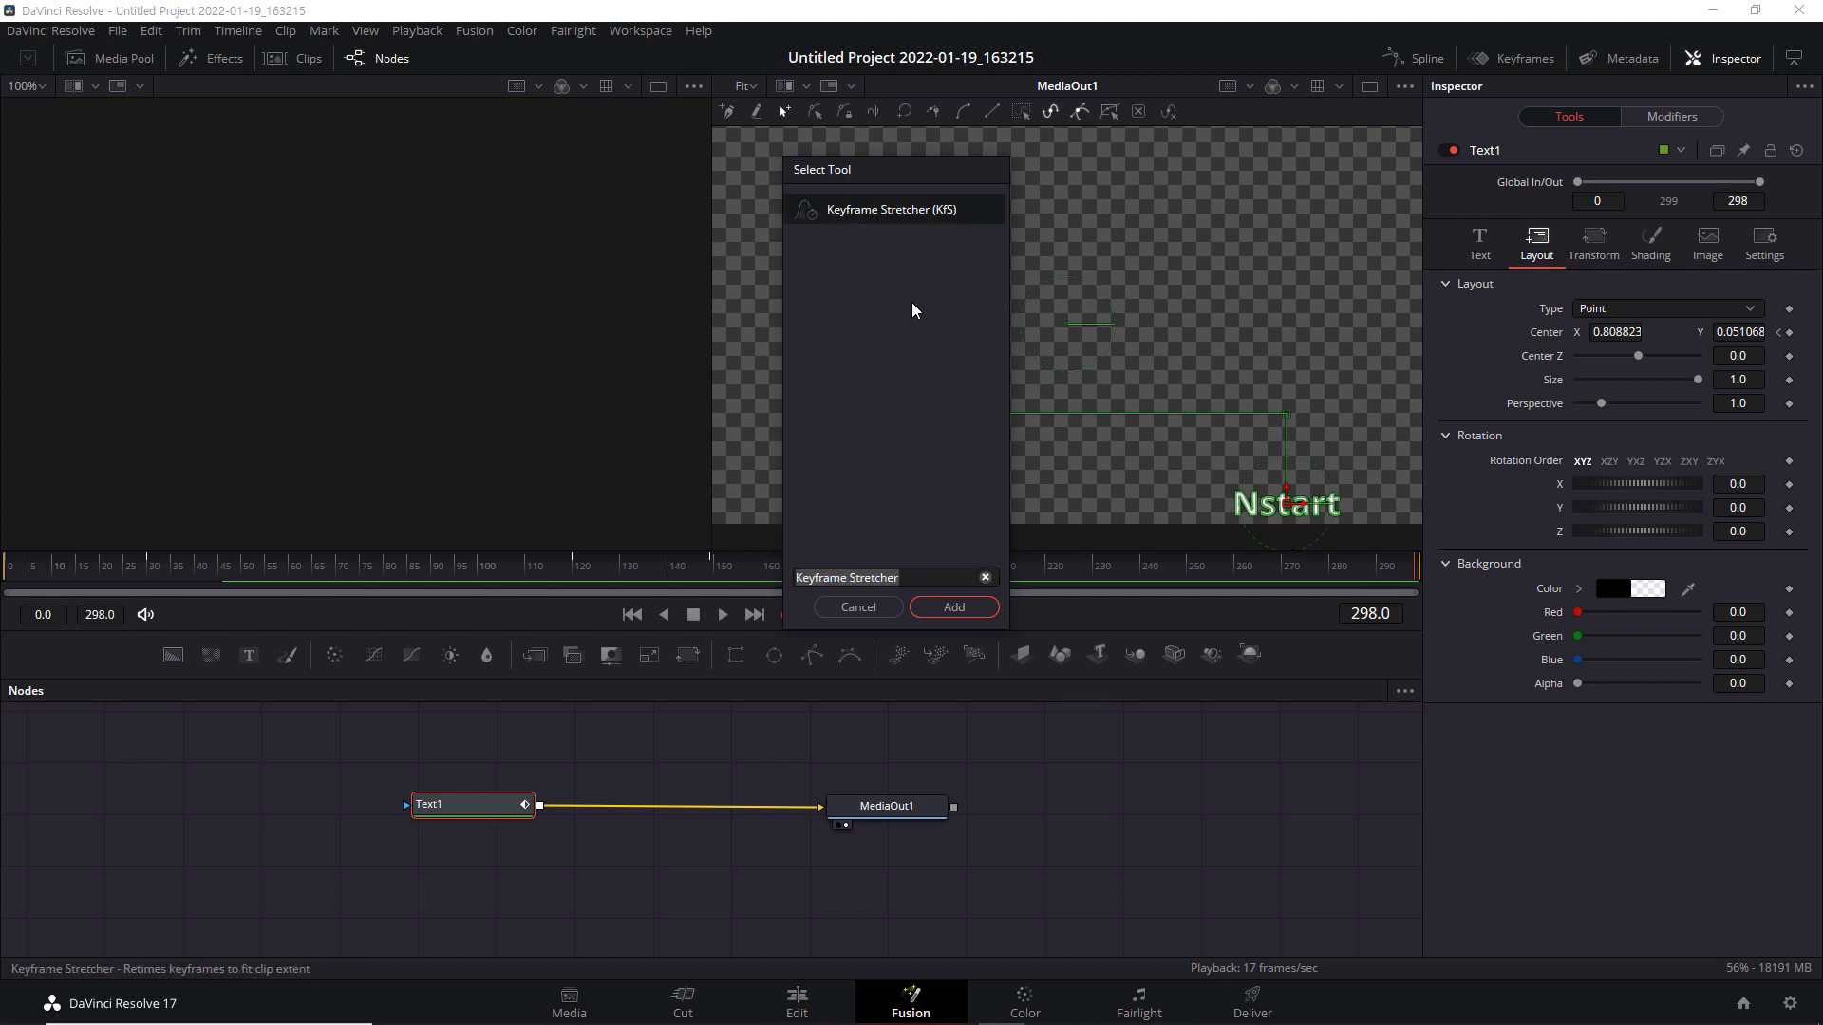
pyautogui.click(955, 606)
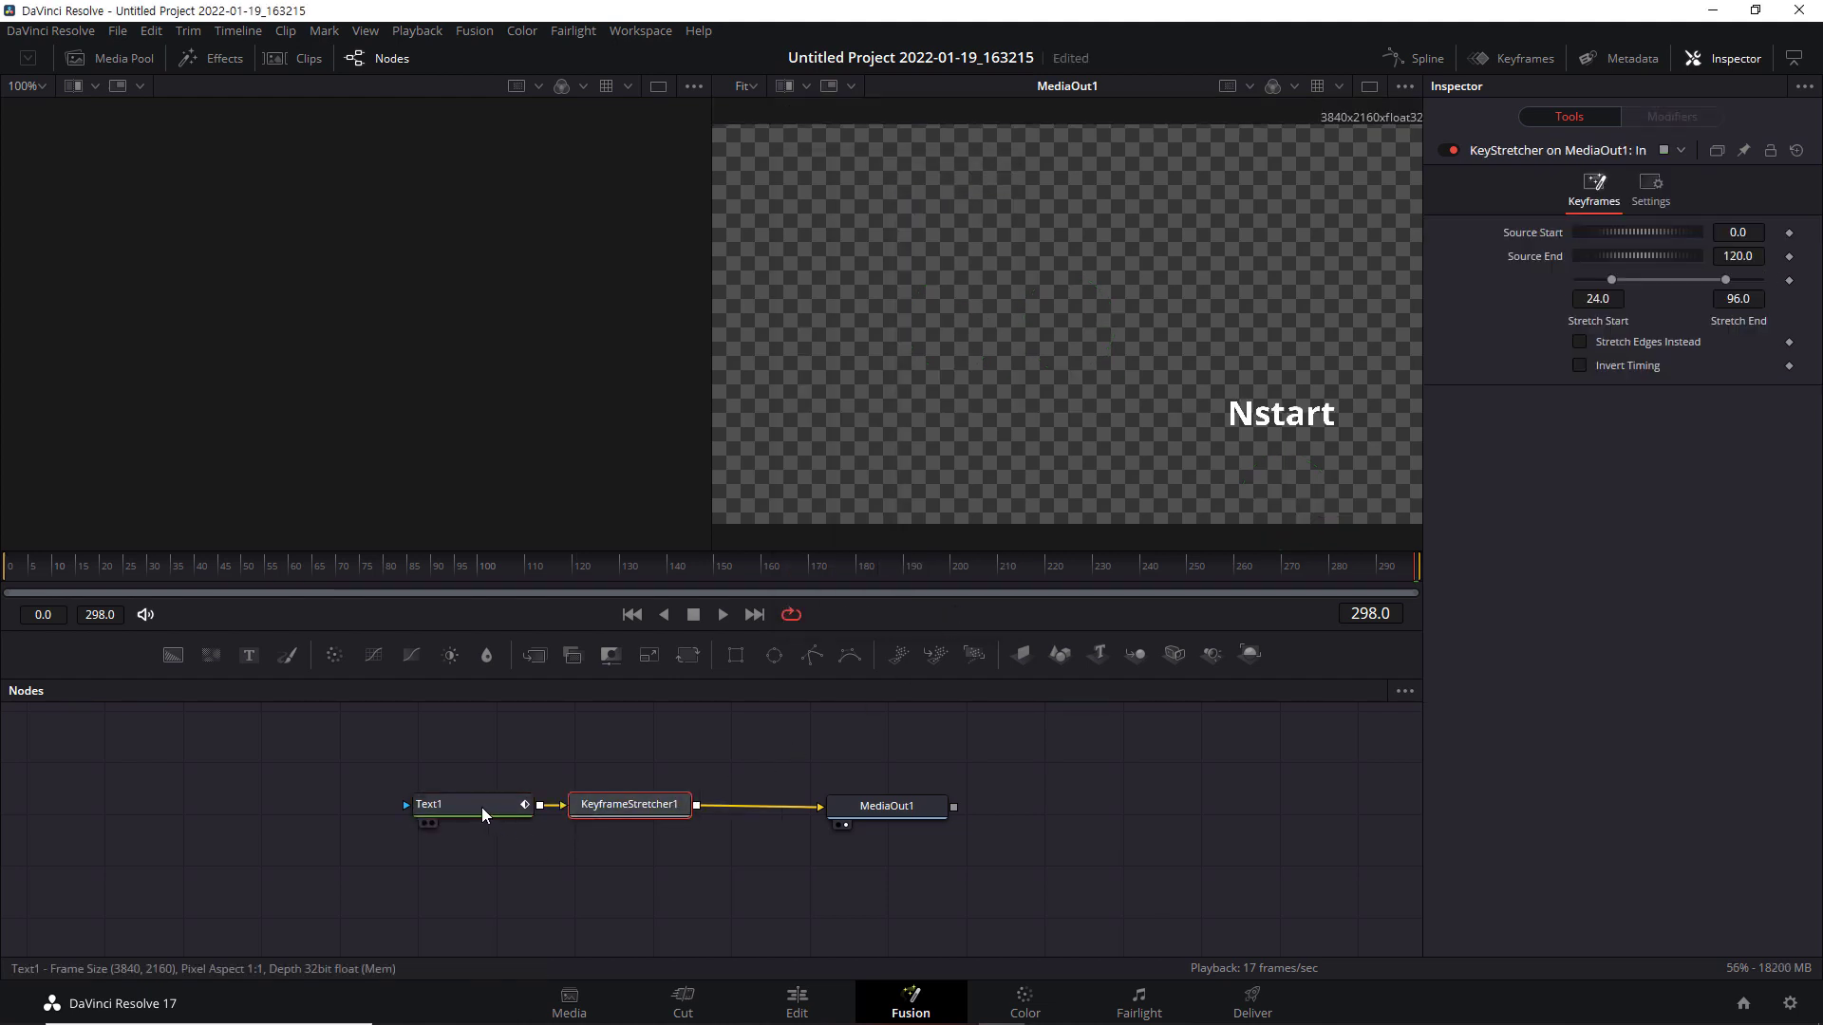
pyautogui.moveTo(482, 807); pyautogui.dragTo(451, 804)
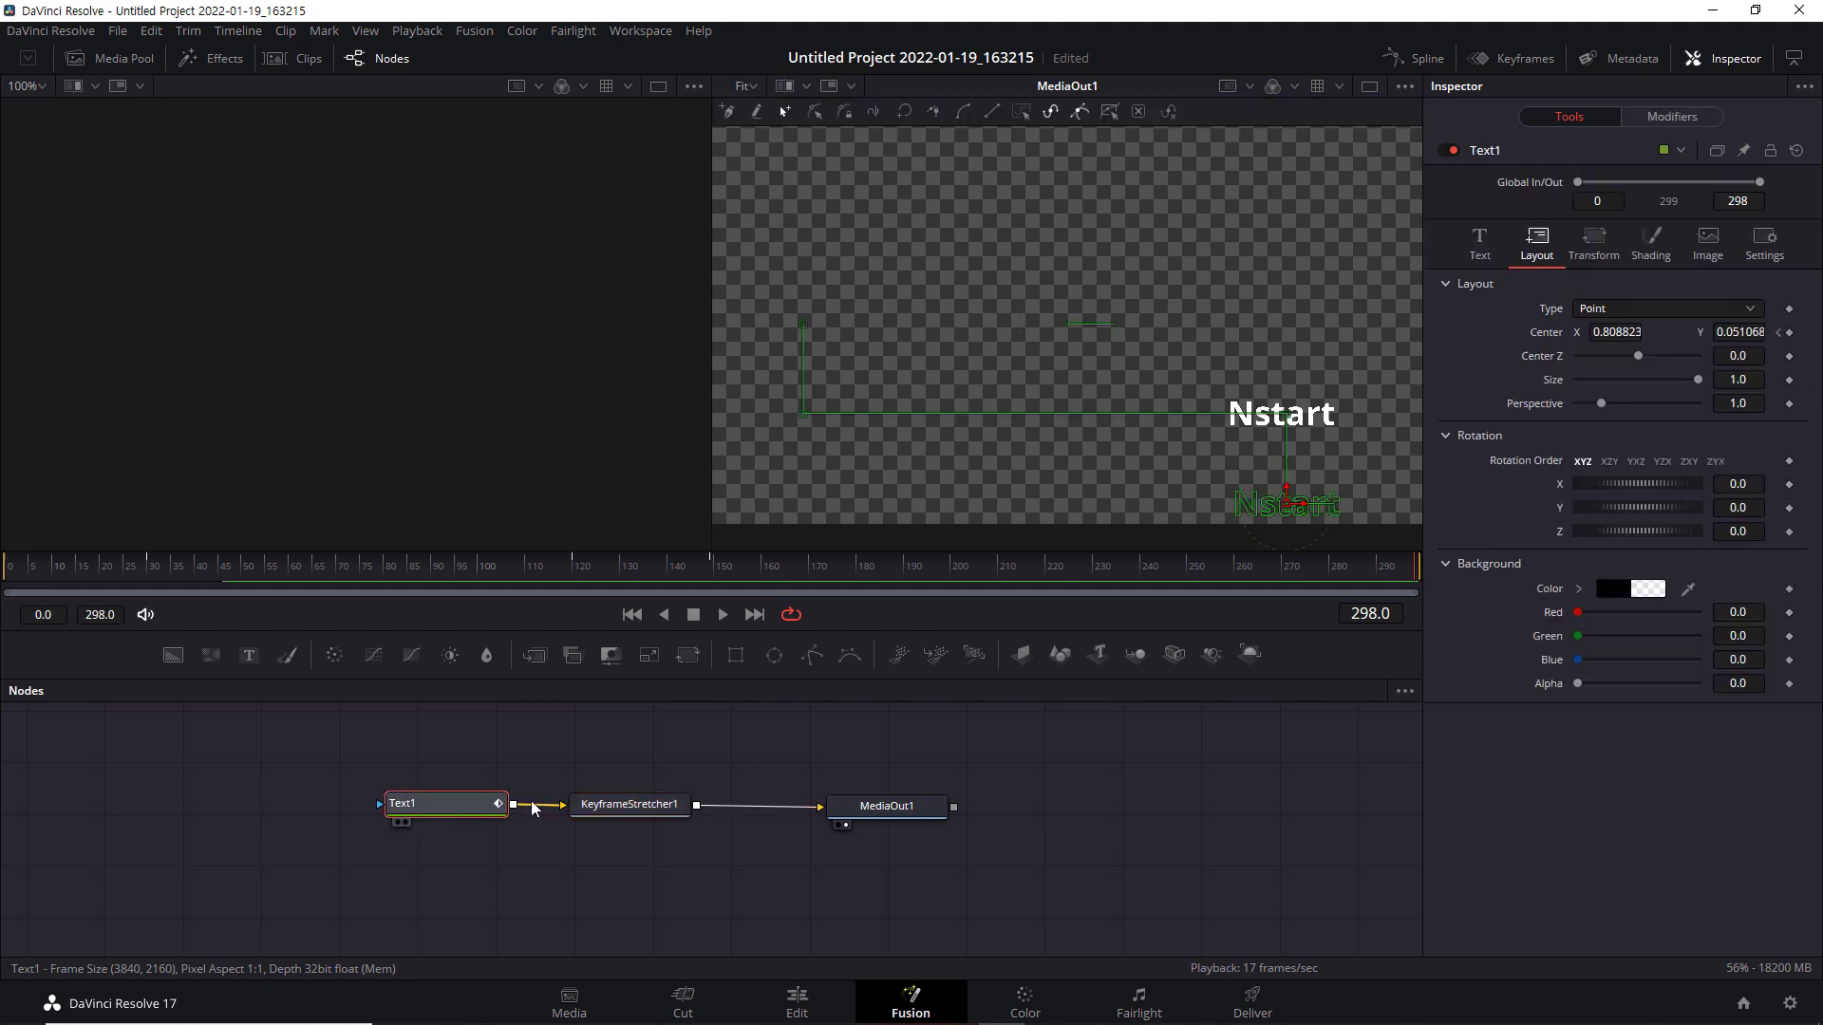
# Set the Keyframe Stretcher's Source End to 149 and widen its stretch range to Stretch Start 0 and Stretch End 149.
pyautogui.click(619, 807)
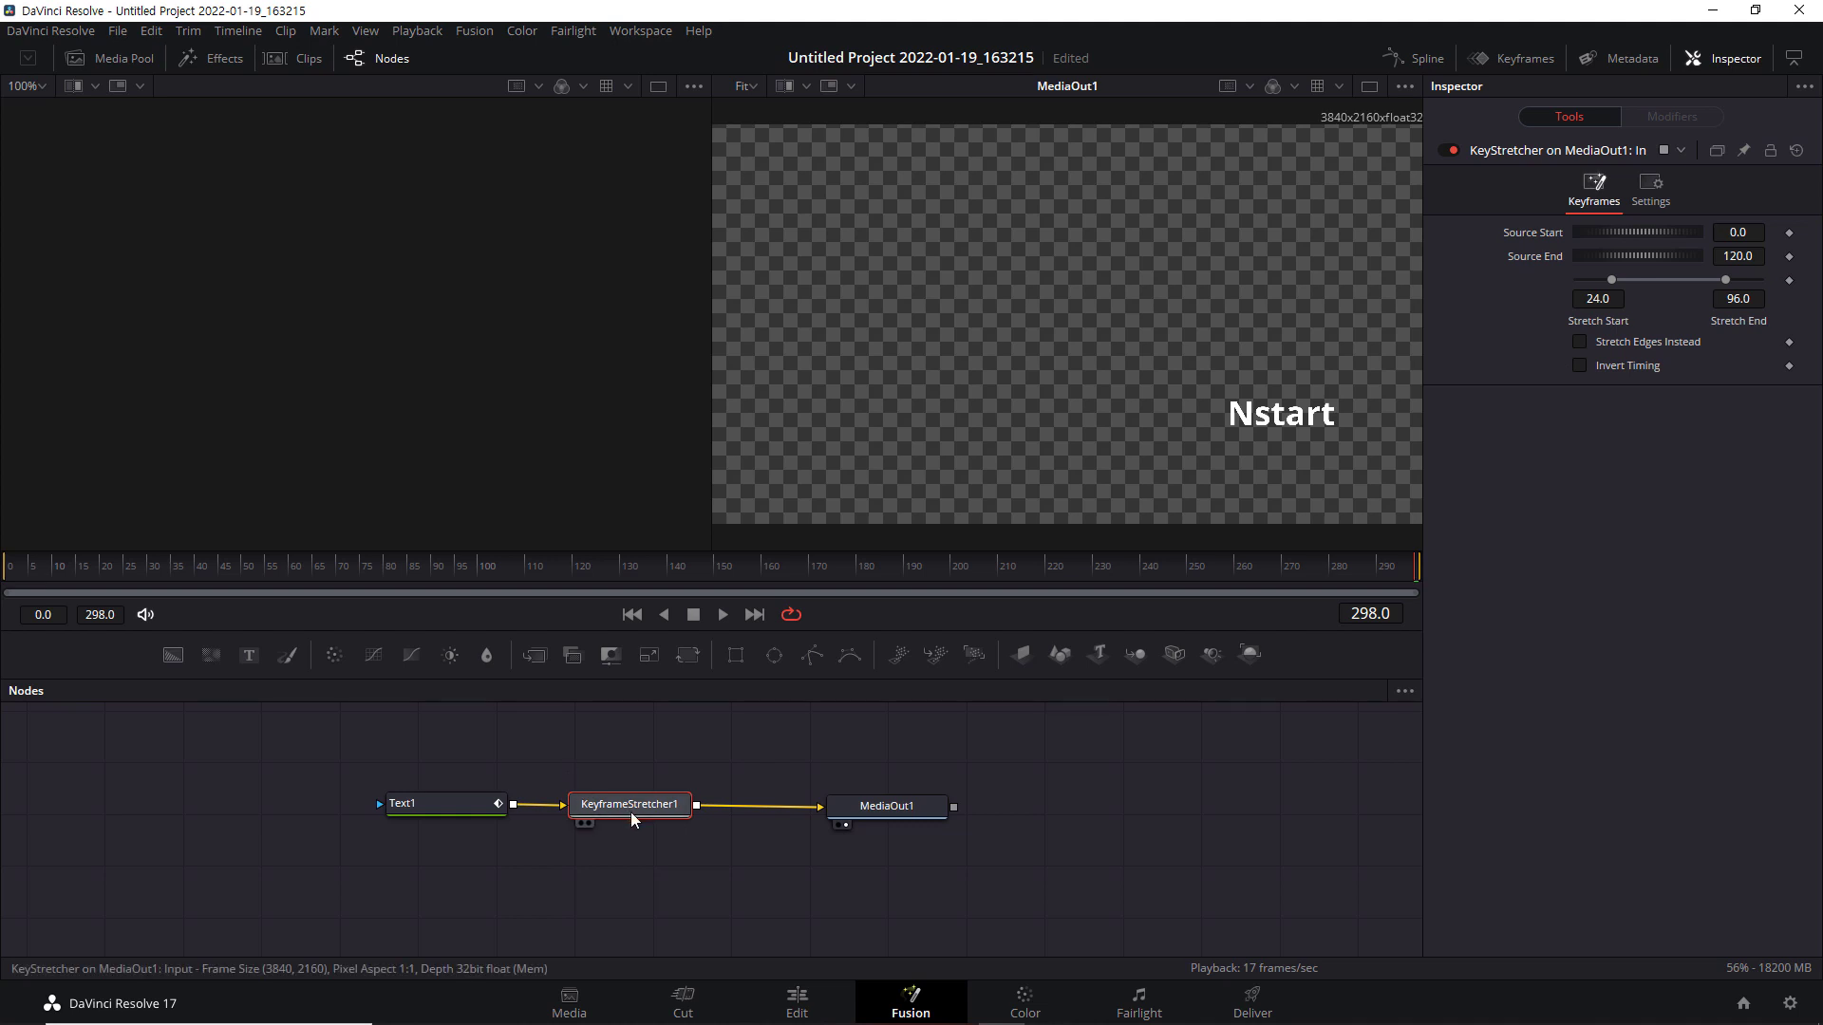
pyautogui.moveTo(630, 812)
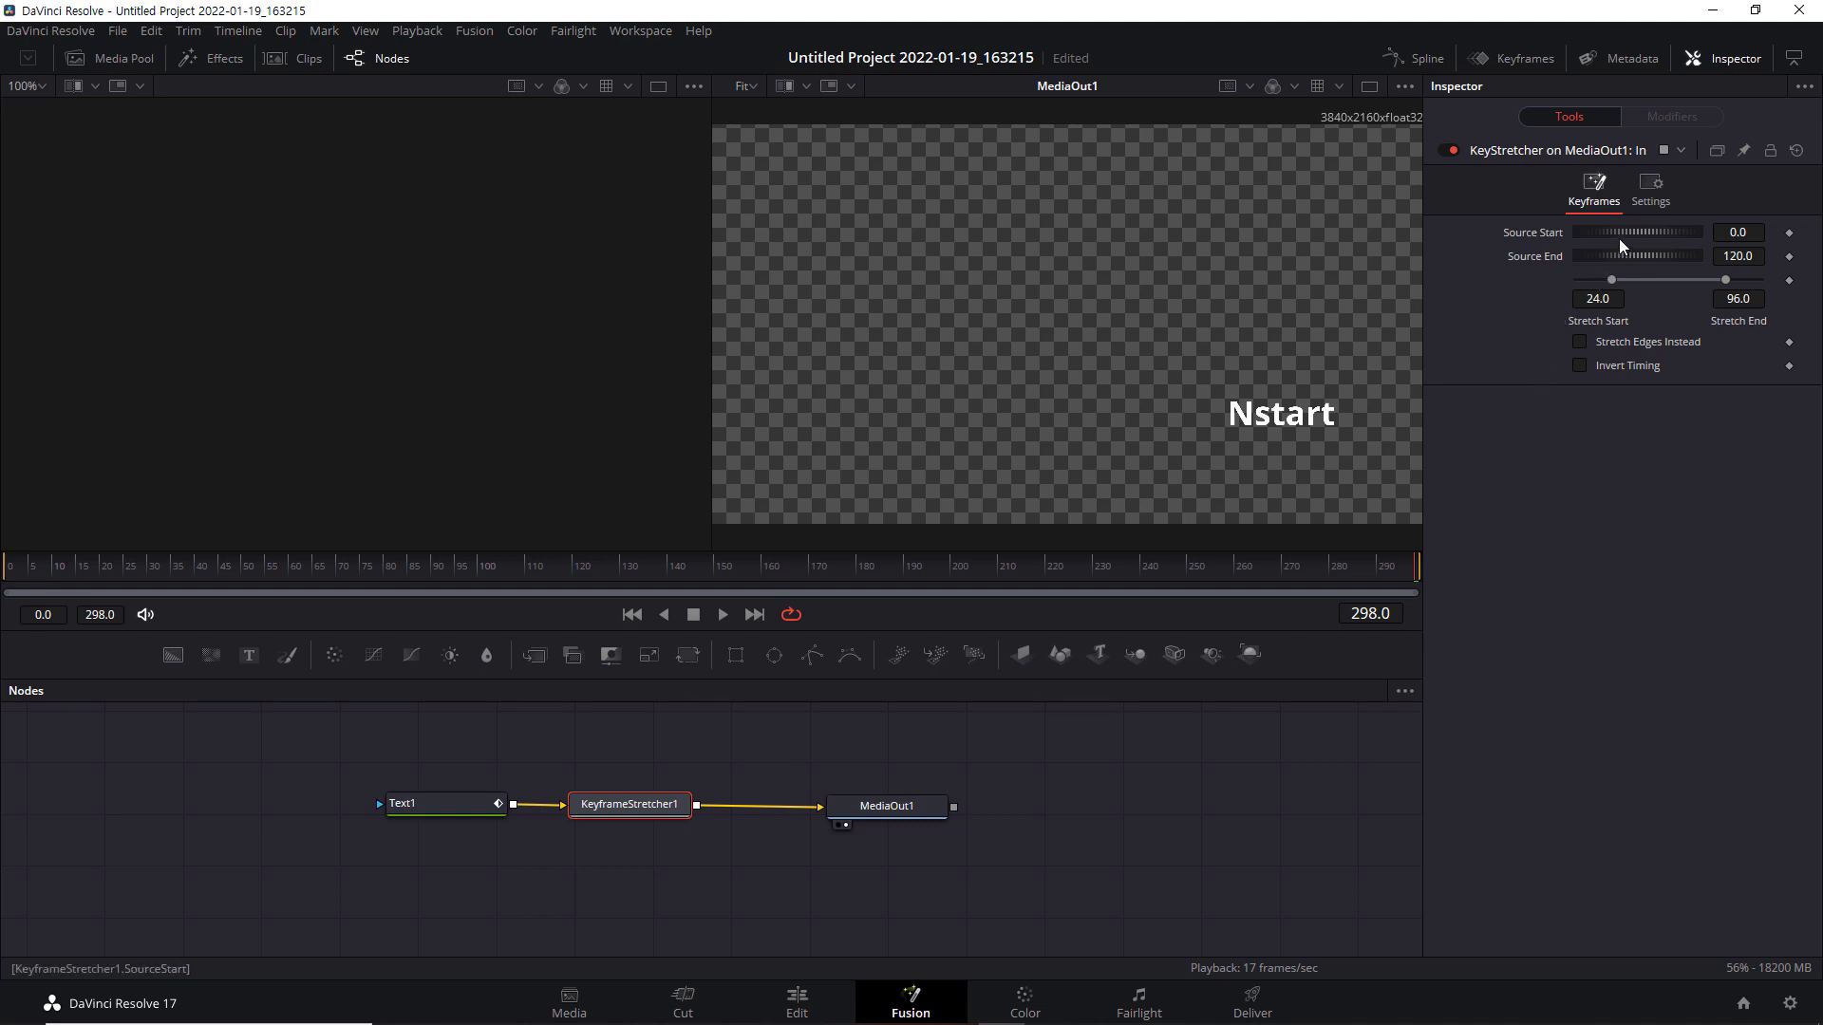
pyautogui.click(421, 800)
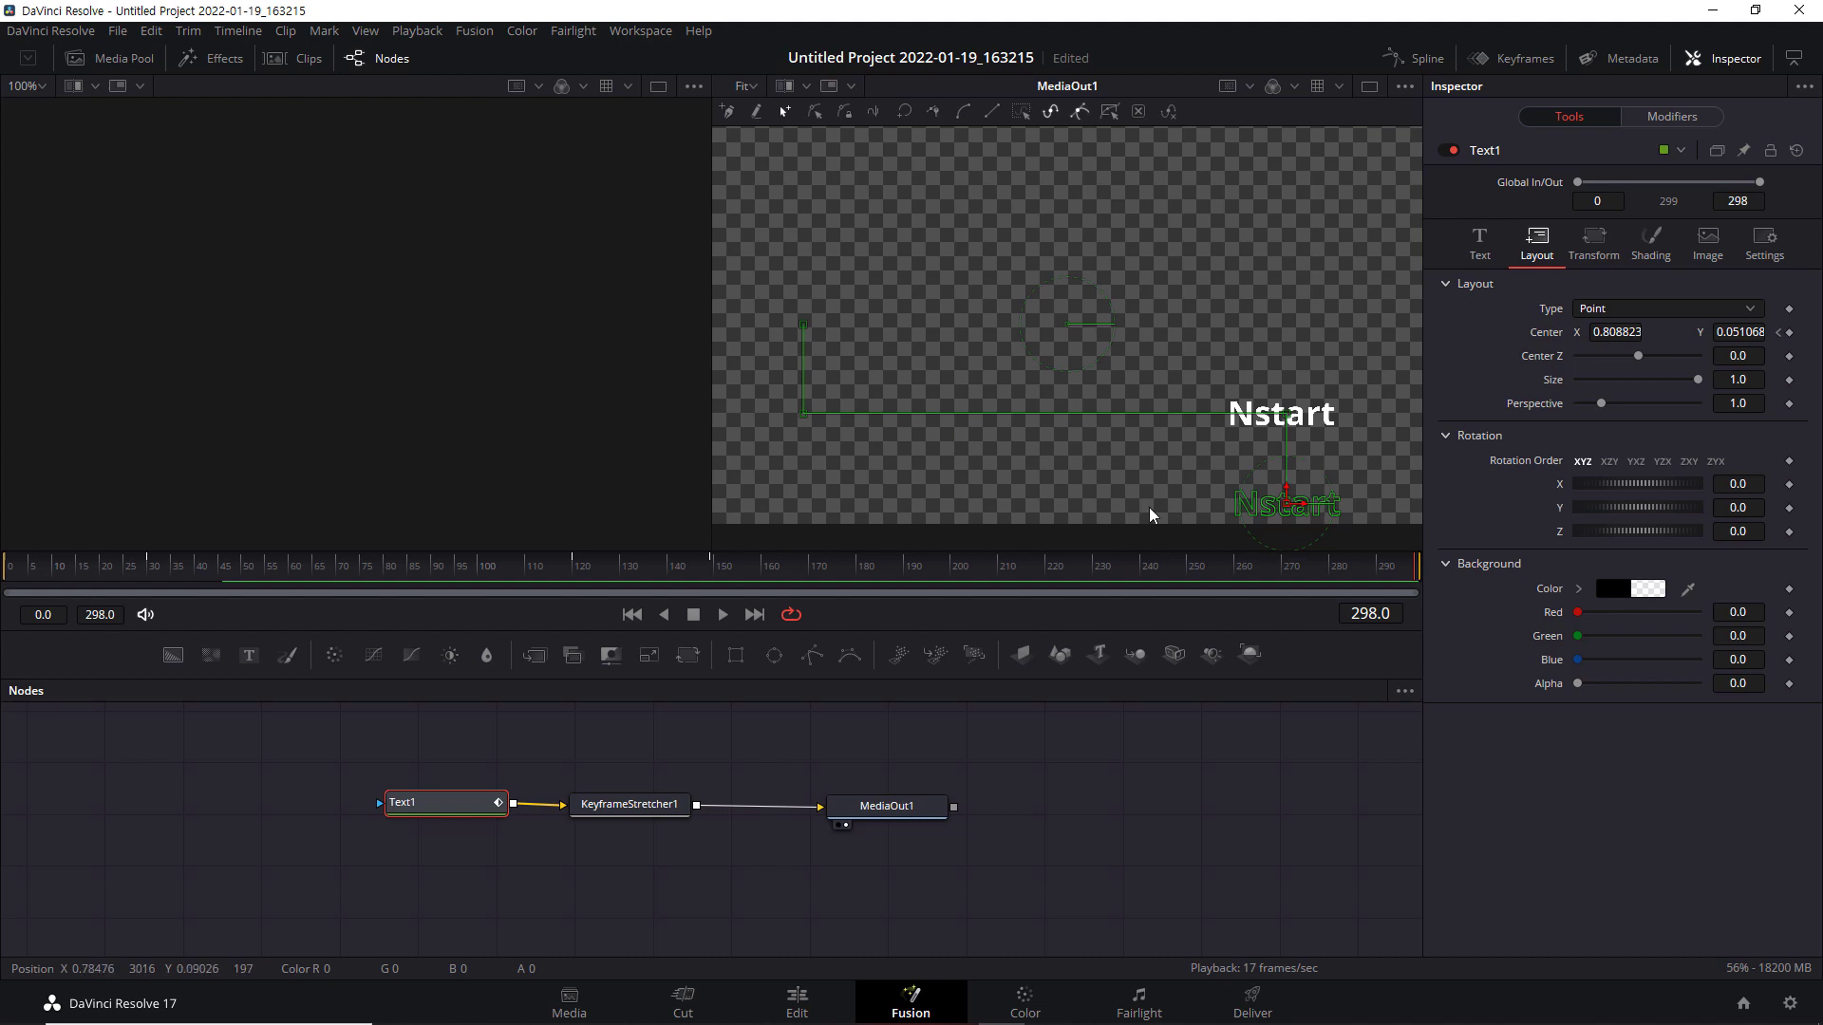
pyautogui.click(658, 807)
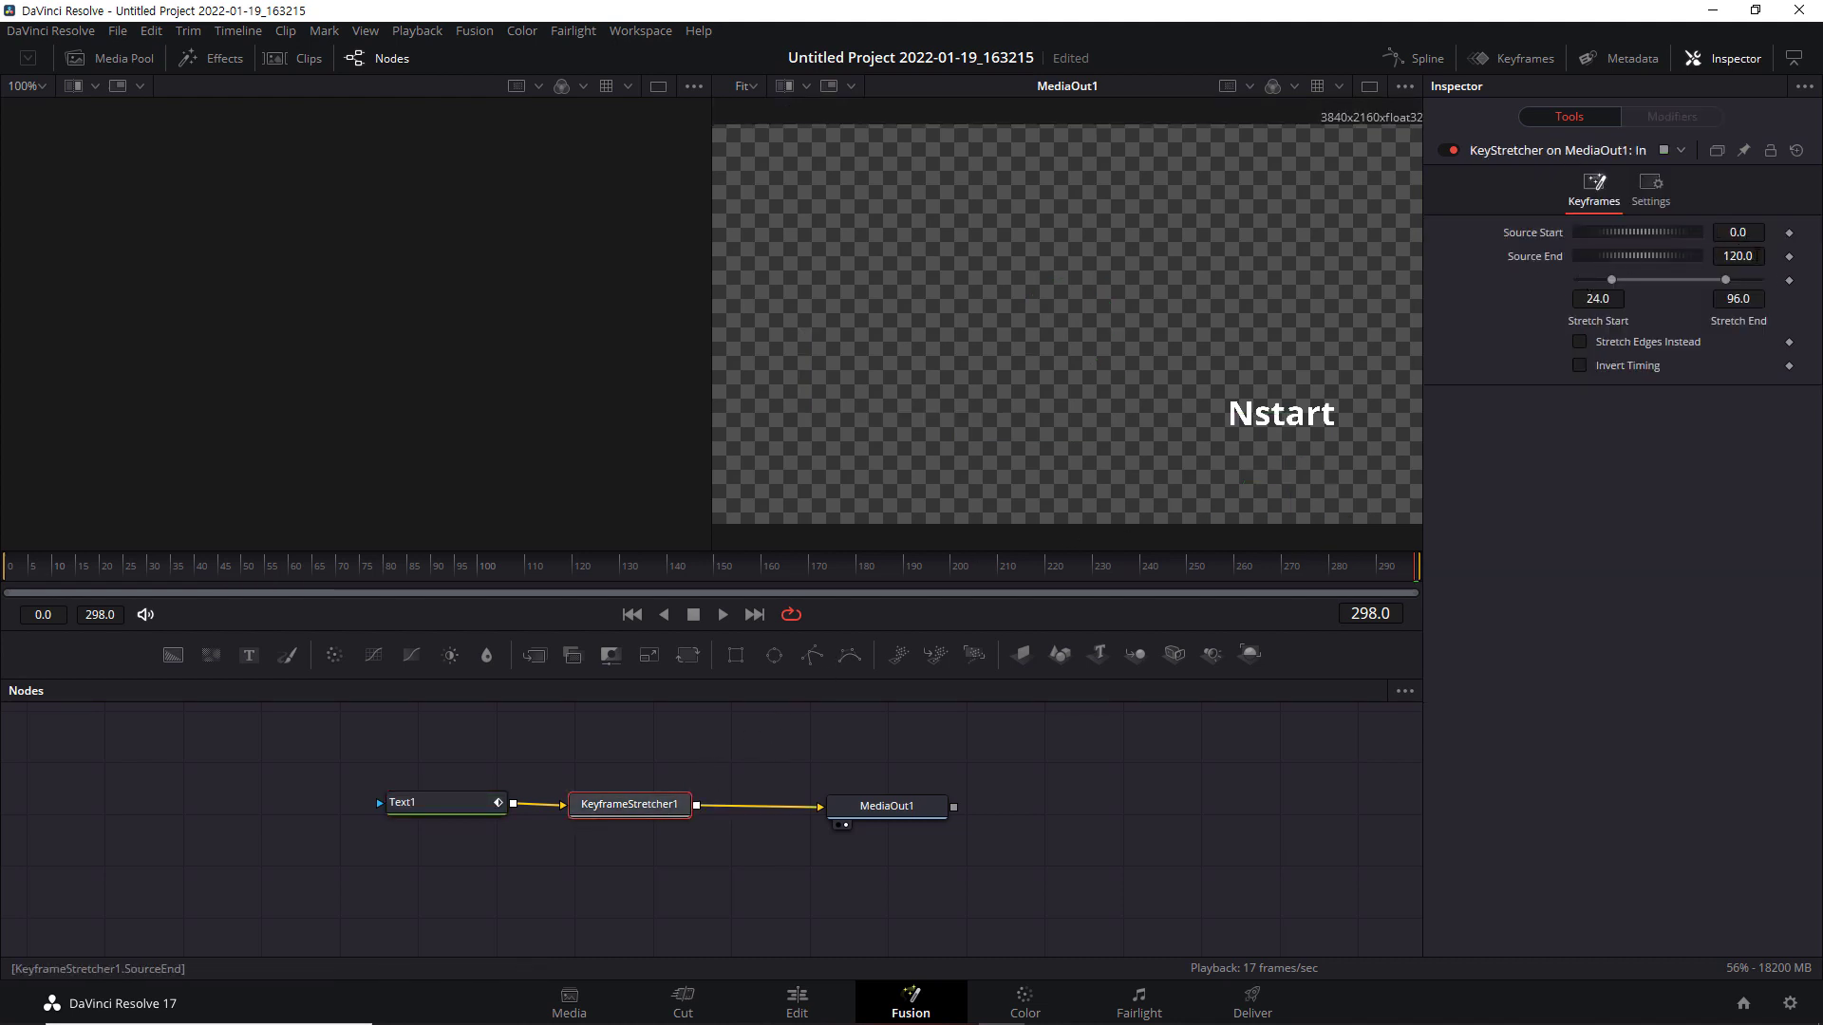
pyautogui.moveTo(1638, 255); pyautogui.dragTo(1635, 255)
pyautogui.click(1738, 256)
pyautogui.press('BackSpace')
pyautogui.press('BackSpace')
pyautogui.press('BackSpace')
pyautogui.press('BackSpace')
pyautogui.press('BackSpace')
pyautogui.press('BackSpace')
pyautogui.press('BackSpace')
pyautogui.write('149')
pyautogui.press('Tab')
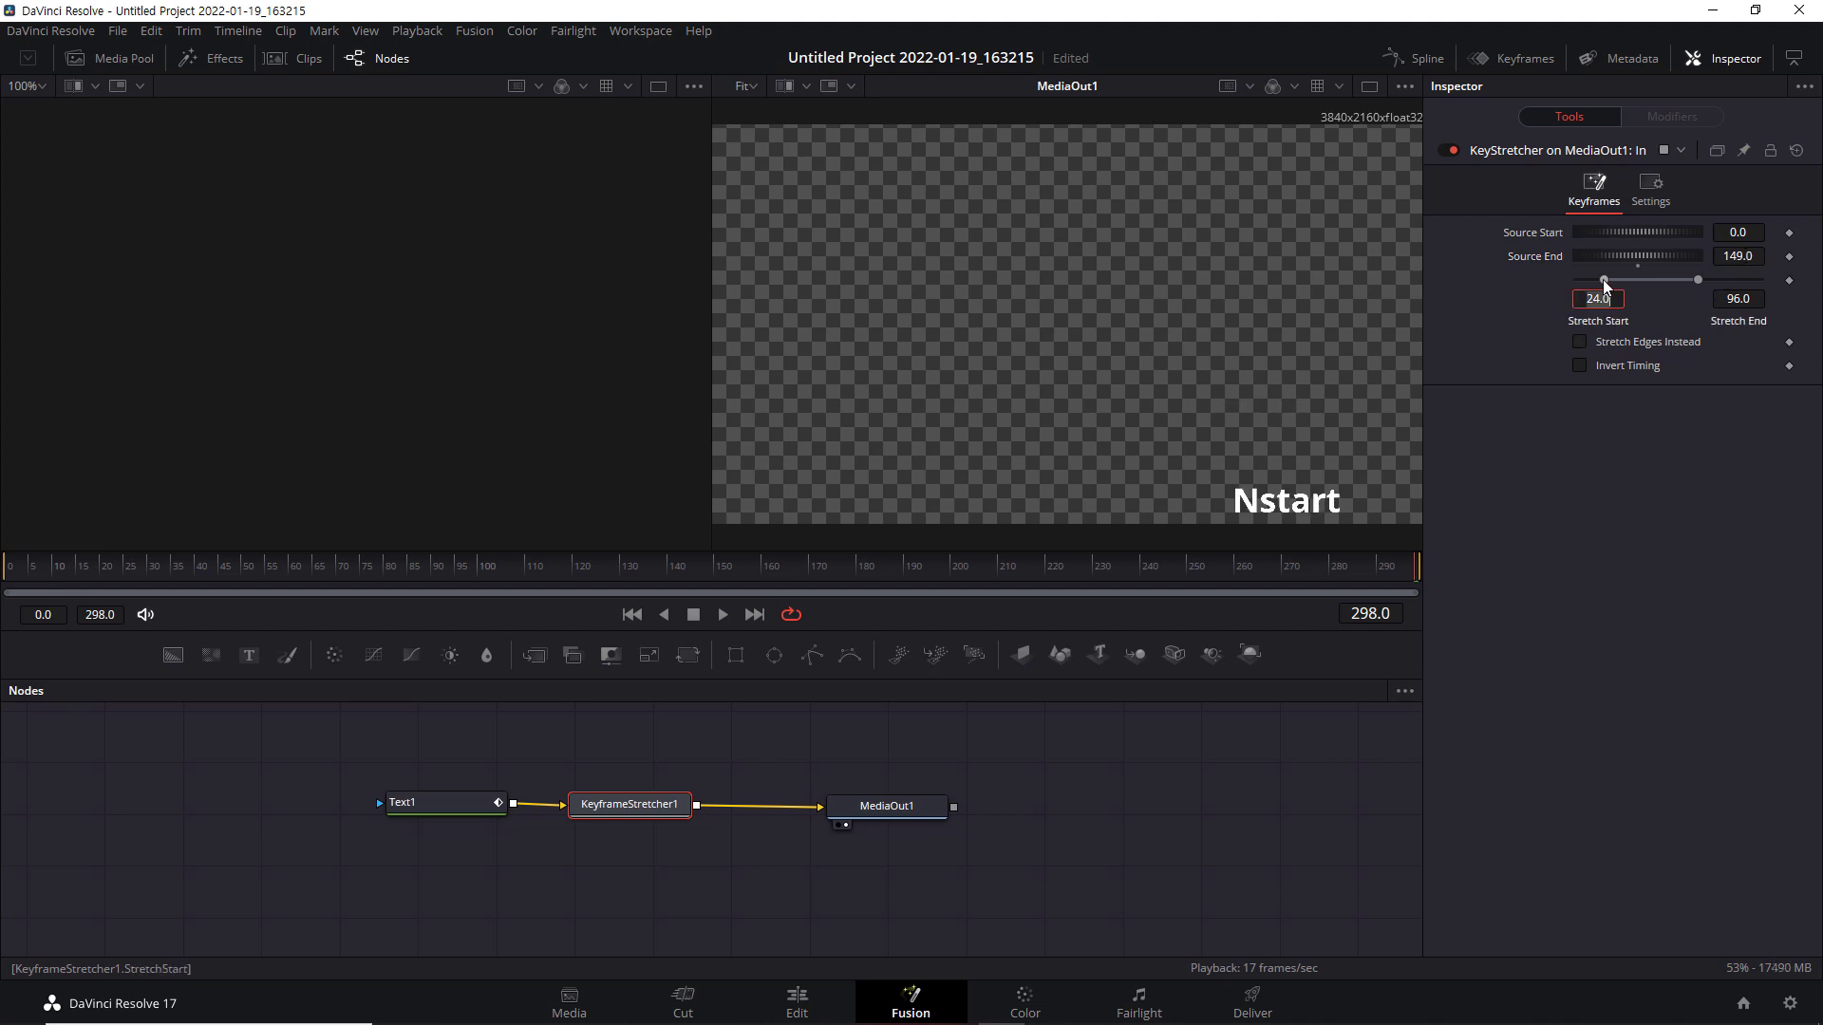
pyautogui.moveTo(1578, 282); pyautogui.dragTo(1566, 281)
pyautogui.moveTo(1762, 281); pyautogui.dragTo(1772, 281)
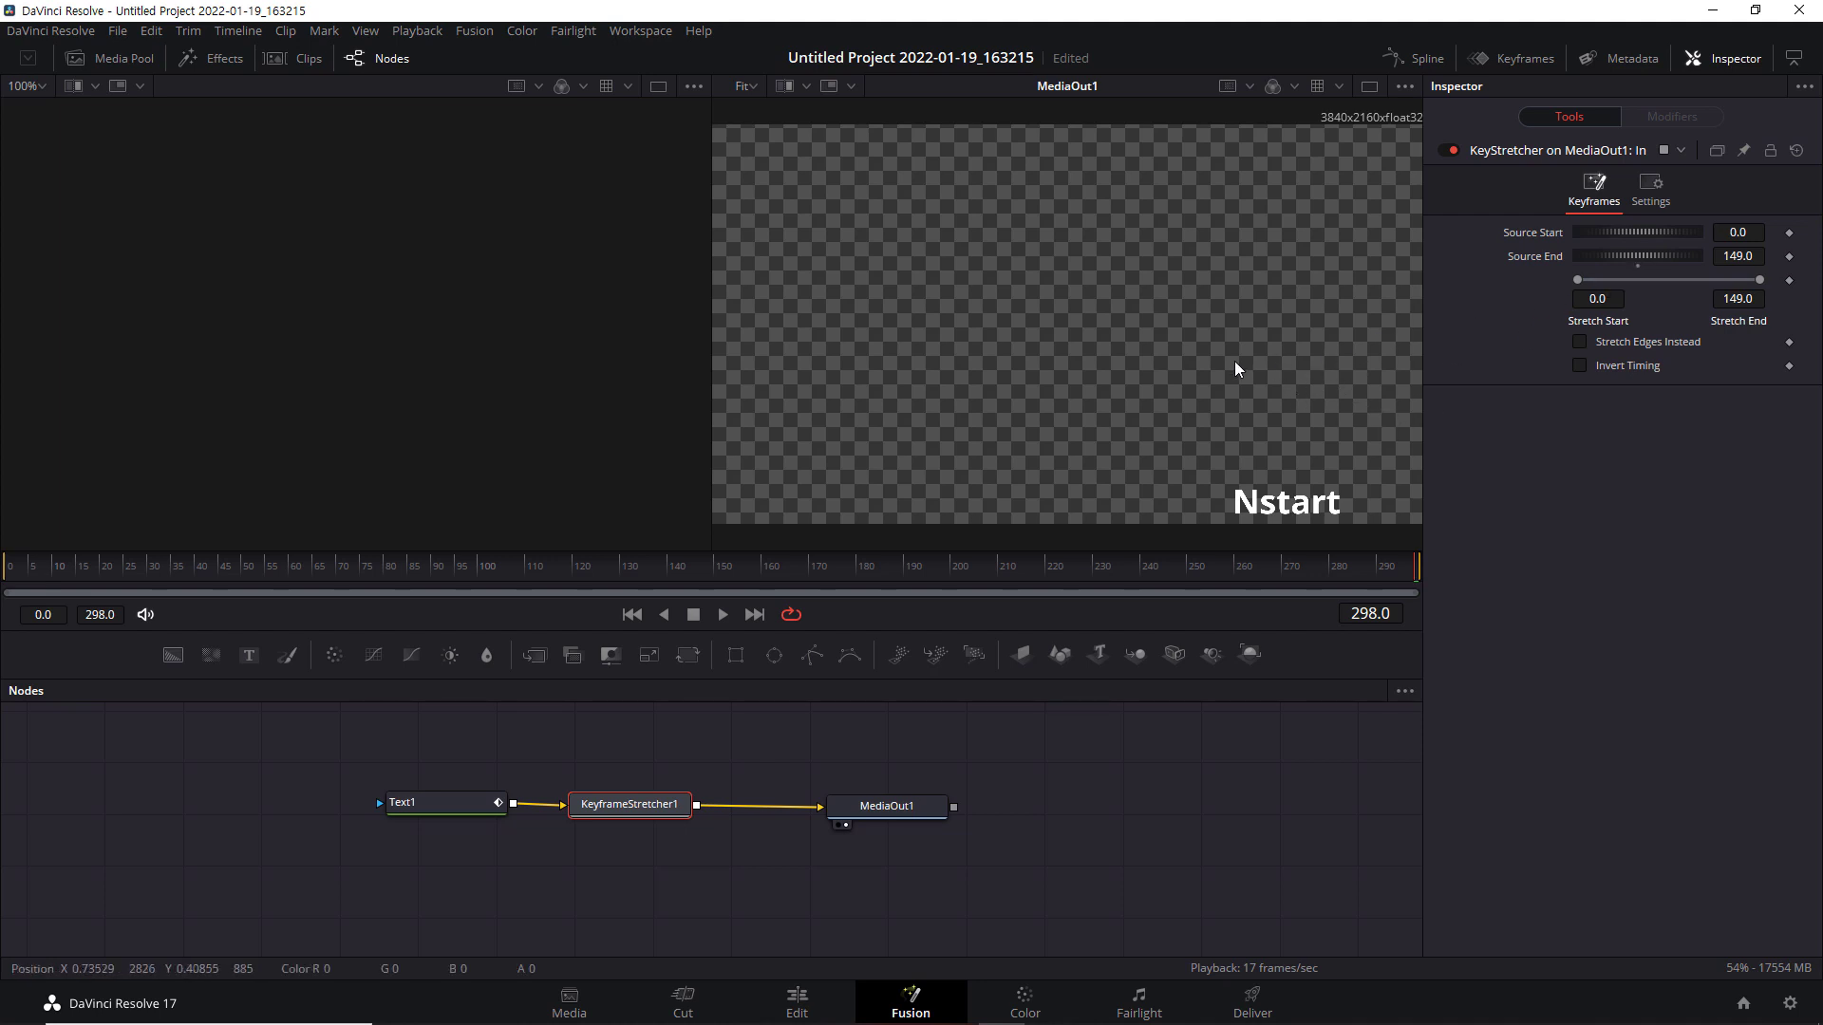
# Play the composition from frame 0, then check the text position around the last frames and at frame 150.
pyautogui.click(631, 614)
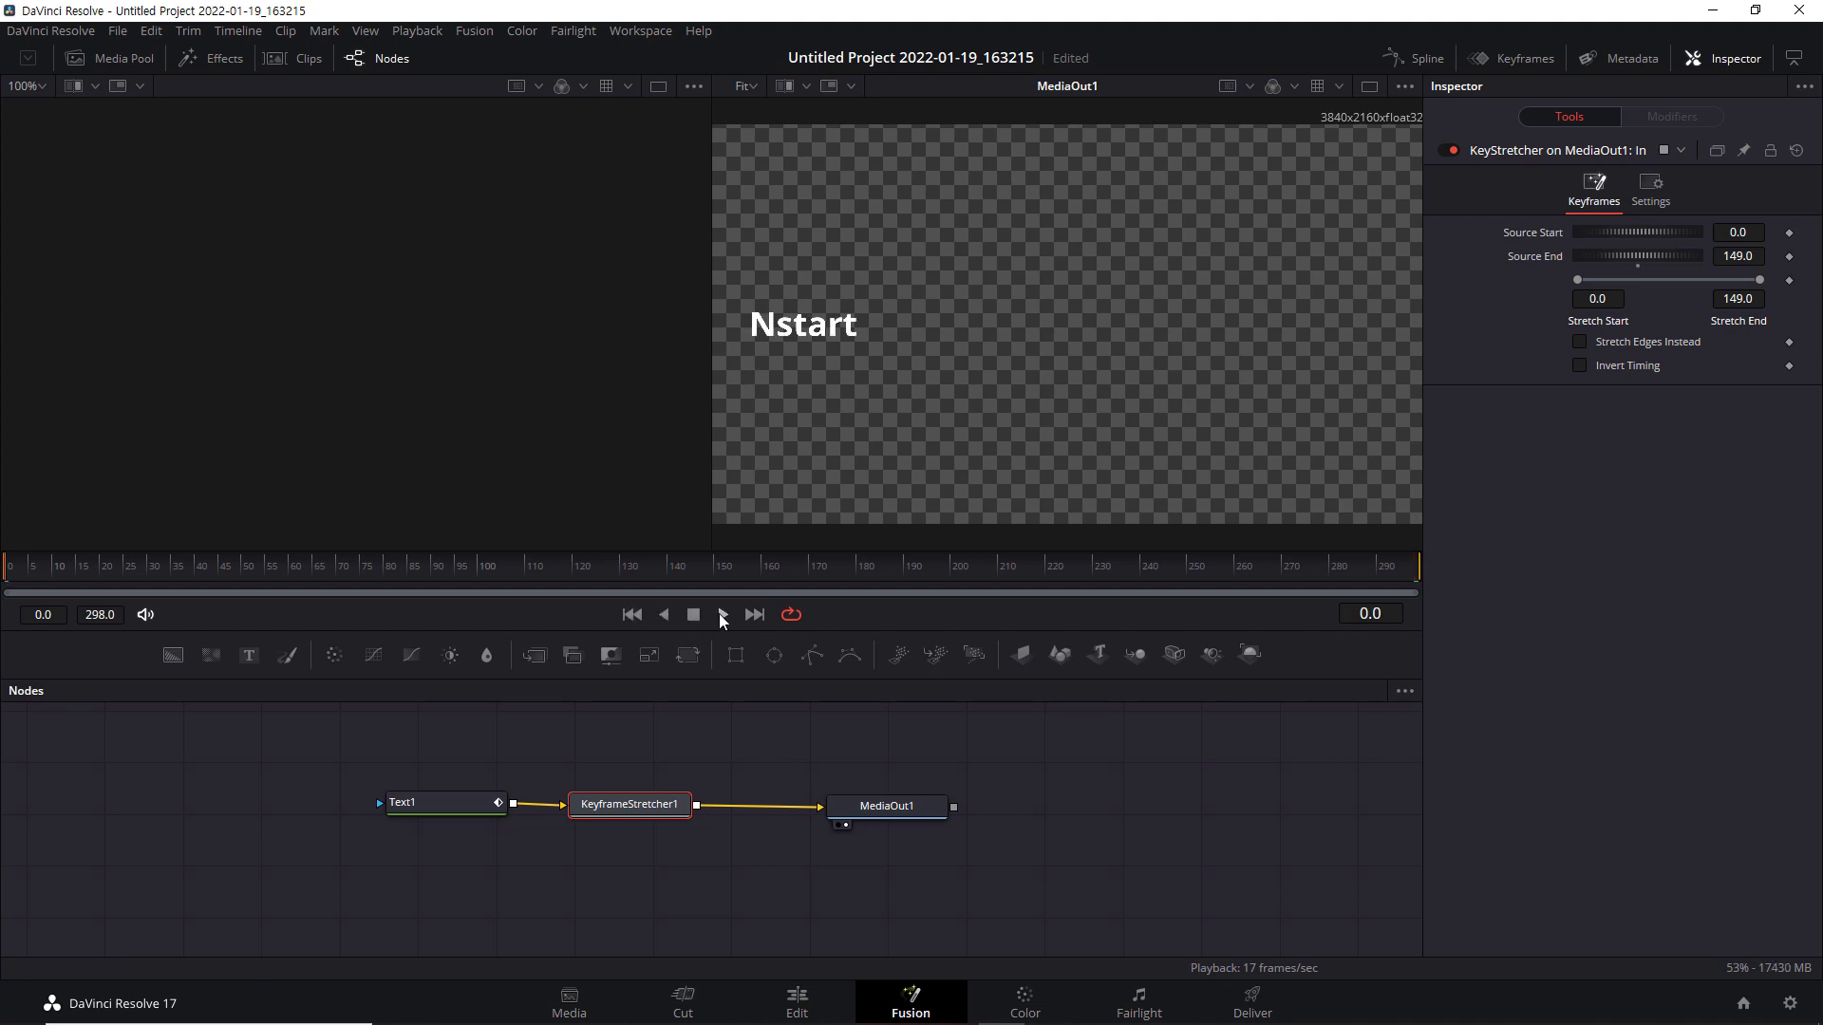
pyautogui.click(722, 614)
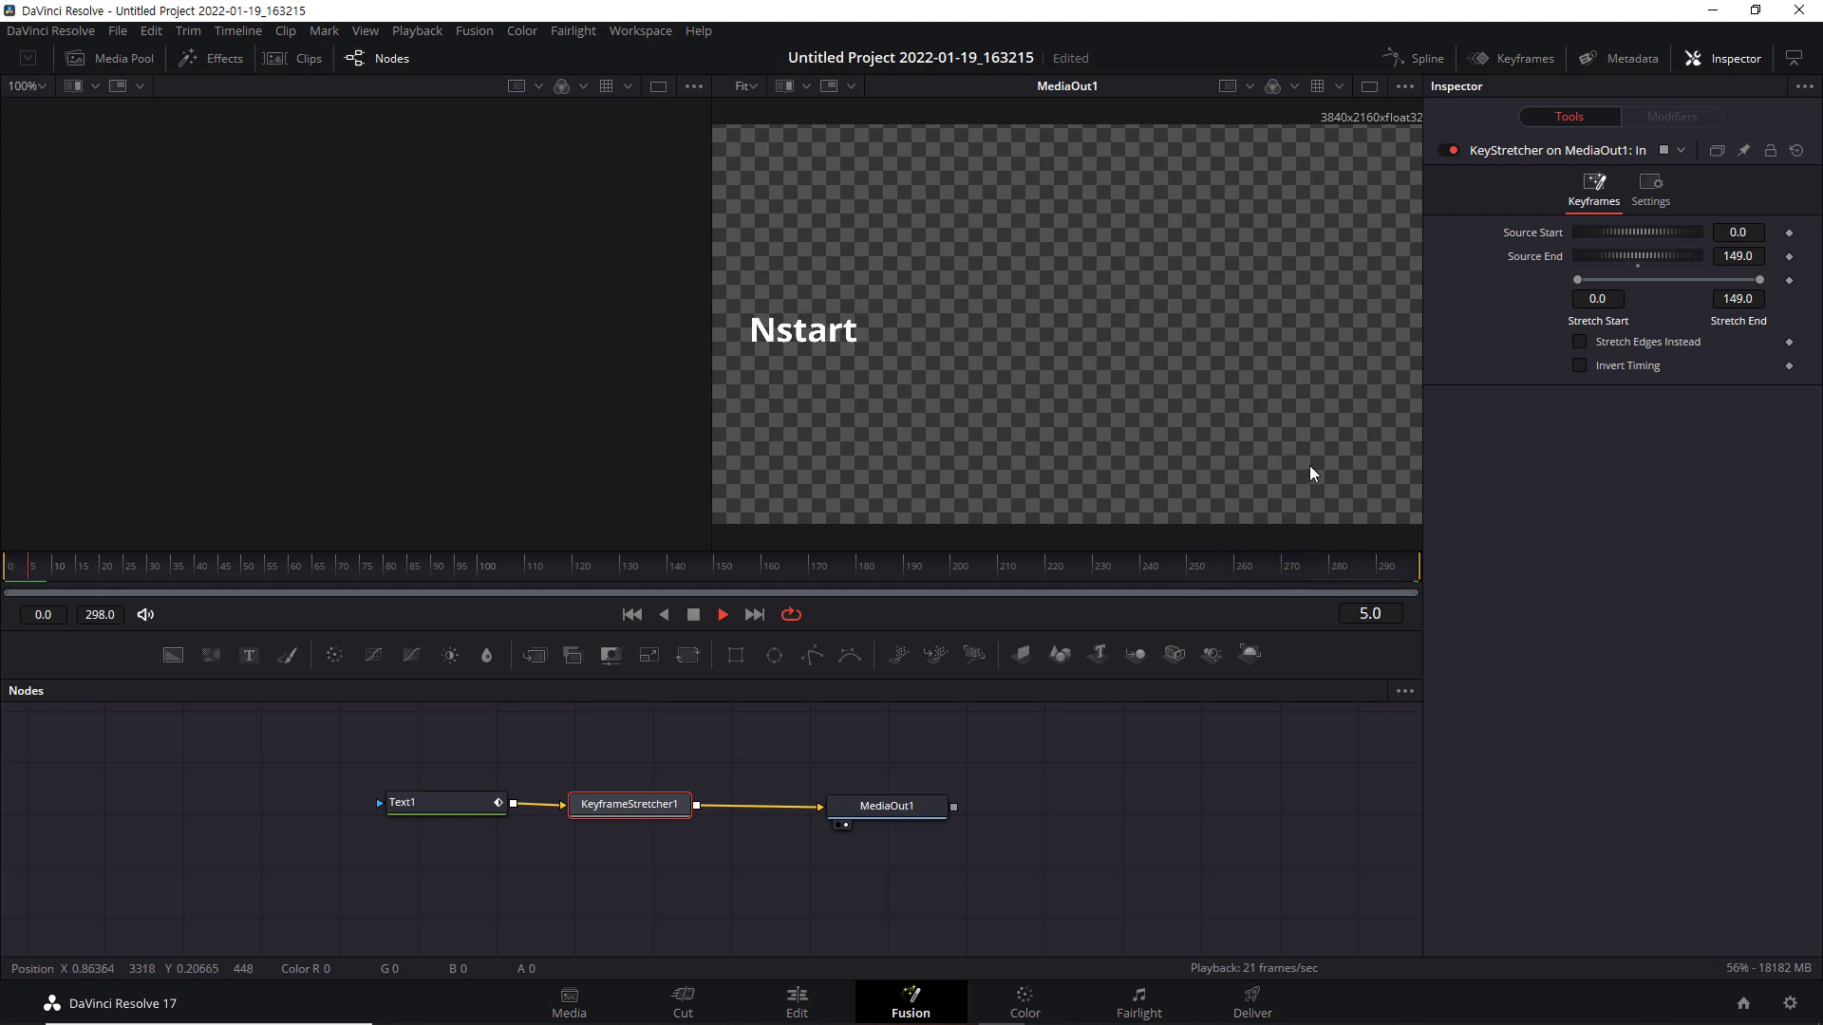
pyautogui.click(696, 616)
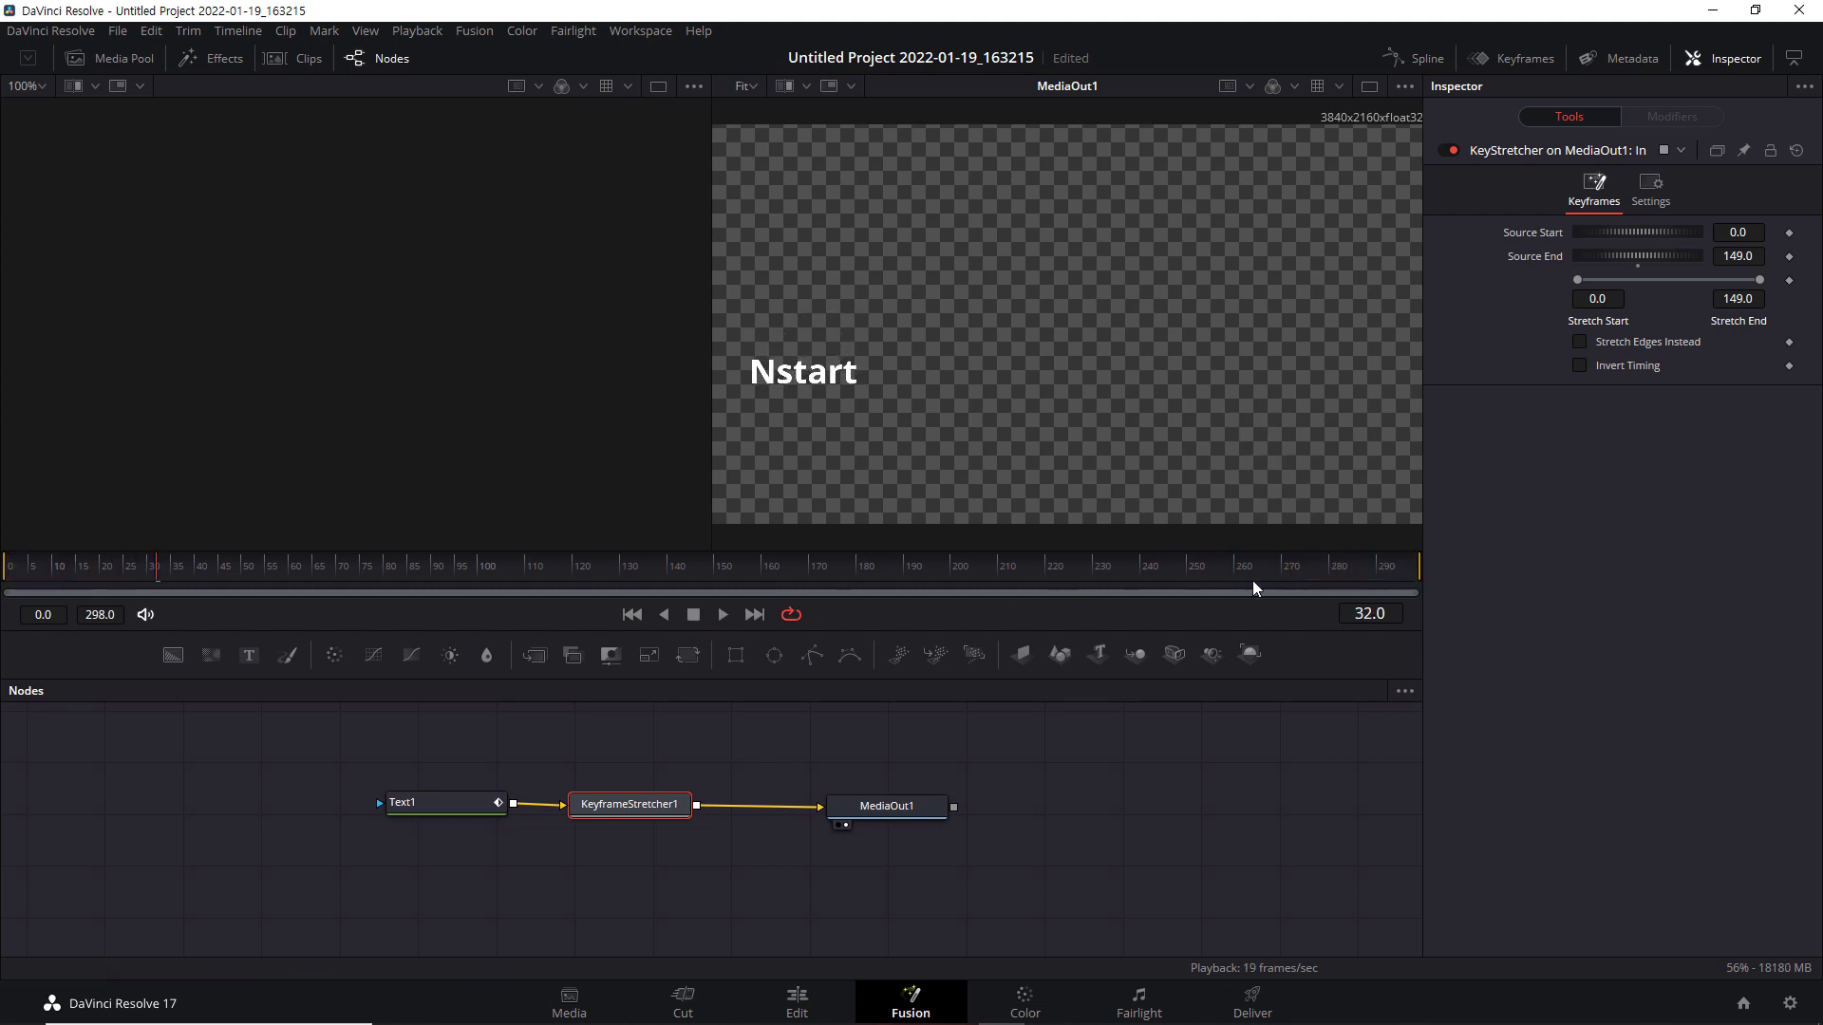
pyautogui.moveTo(1318, 562); pyautogui.dragTo(1398, 571)
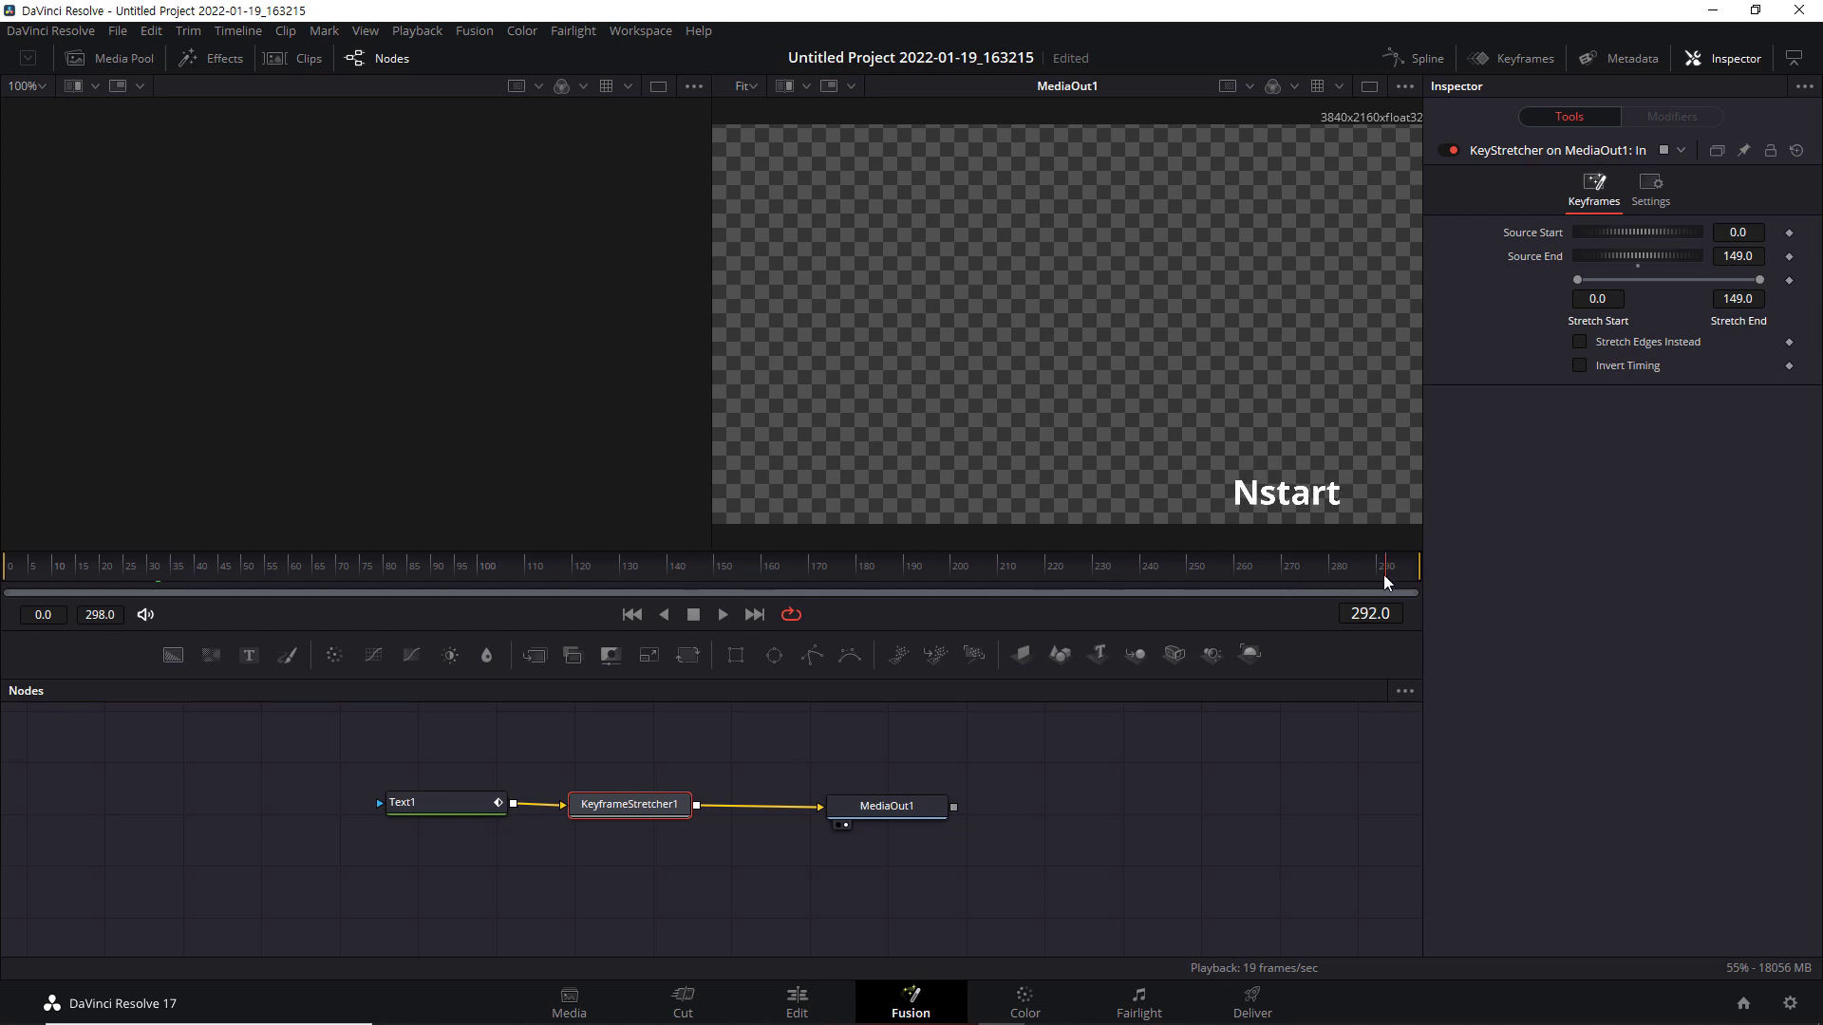
pyautogui.moveTo(1386, 576)
pyautogui.mouseDown()
pyautogui.moveTo(1370, 572)
pyautogui.moveTo(1413, 570)
pyautogui.mouseUp()
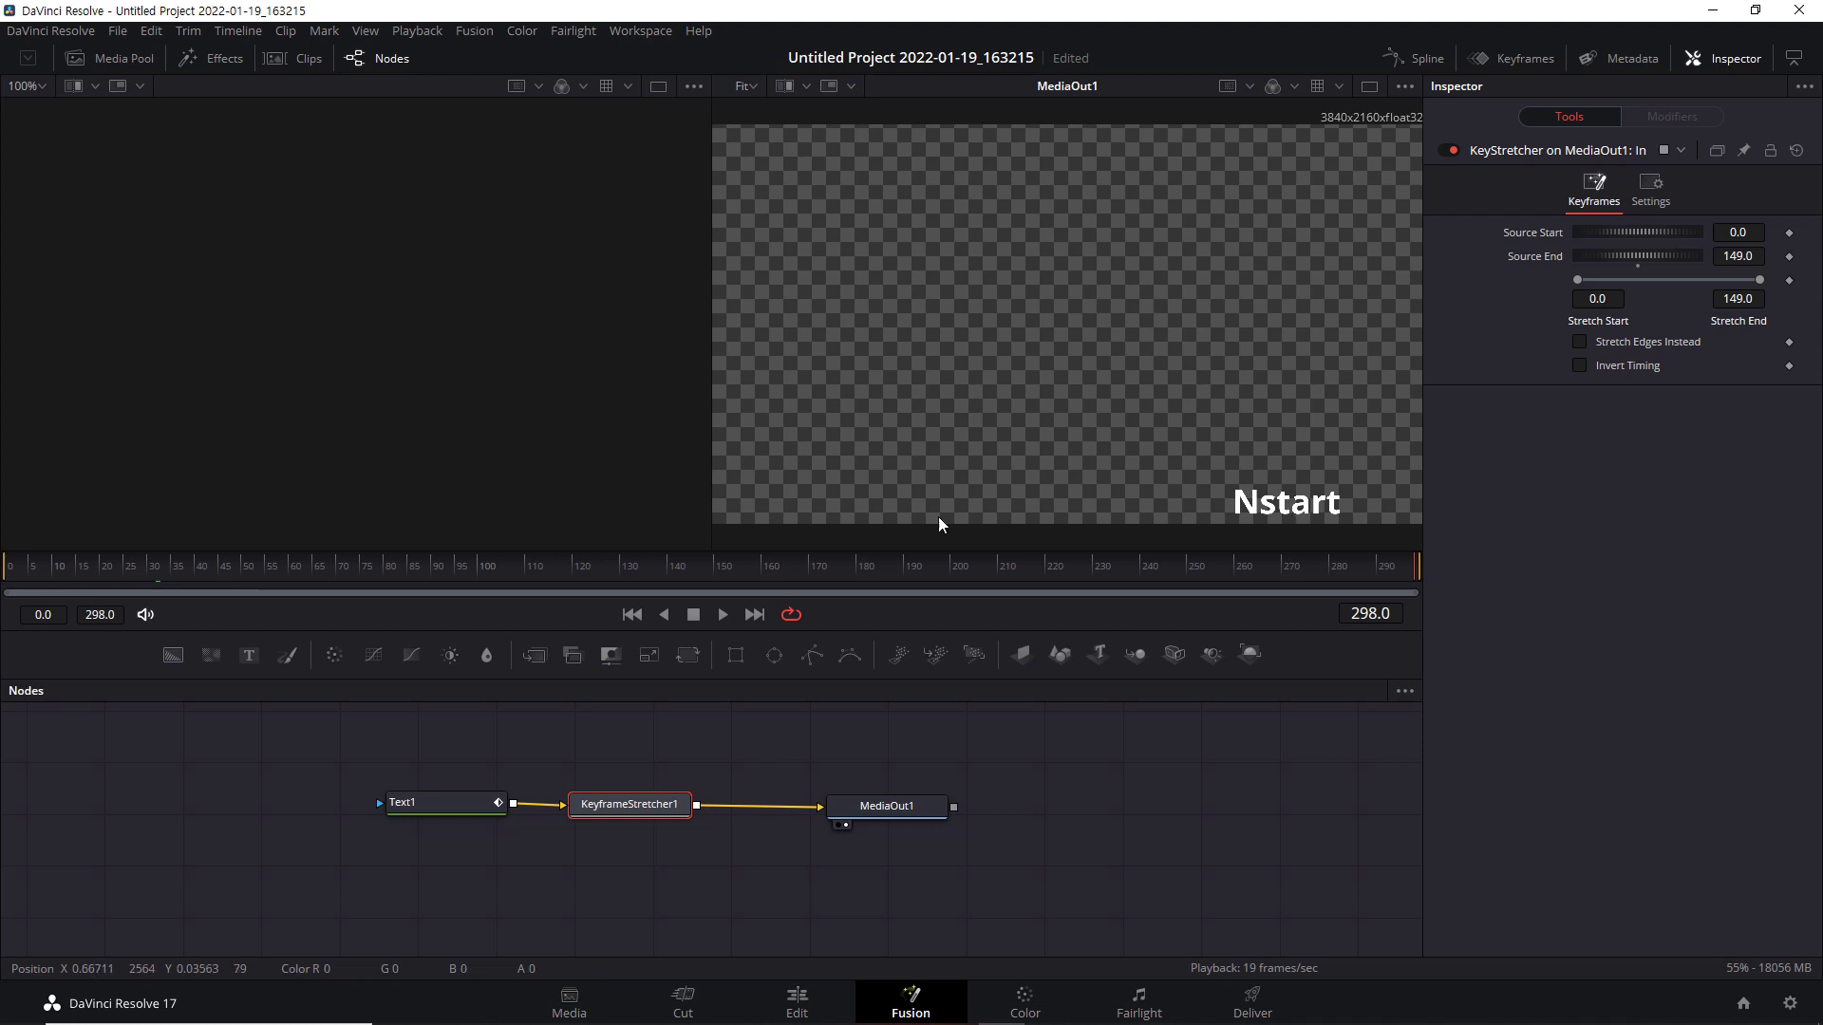
pyautogui.click(717, 569)
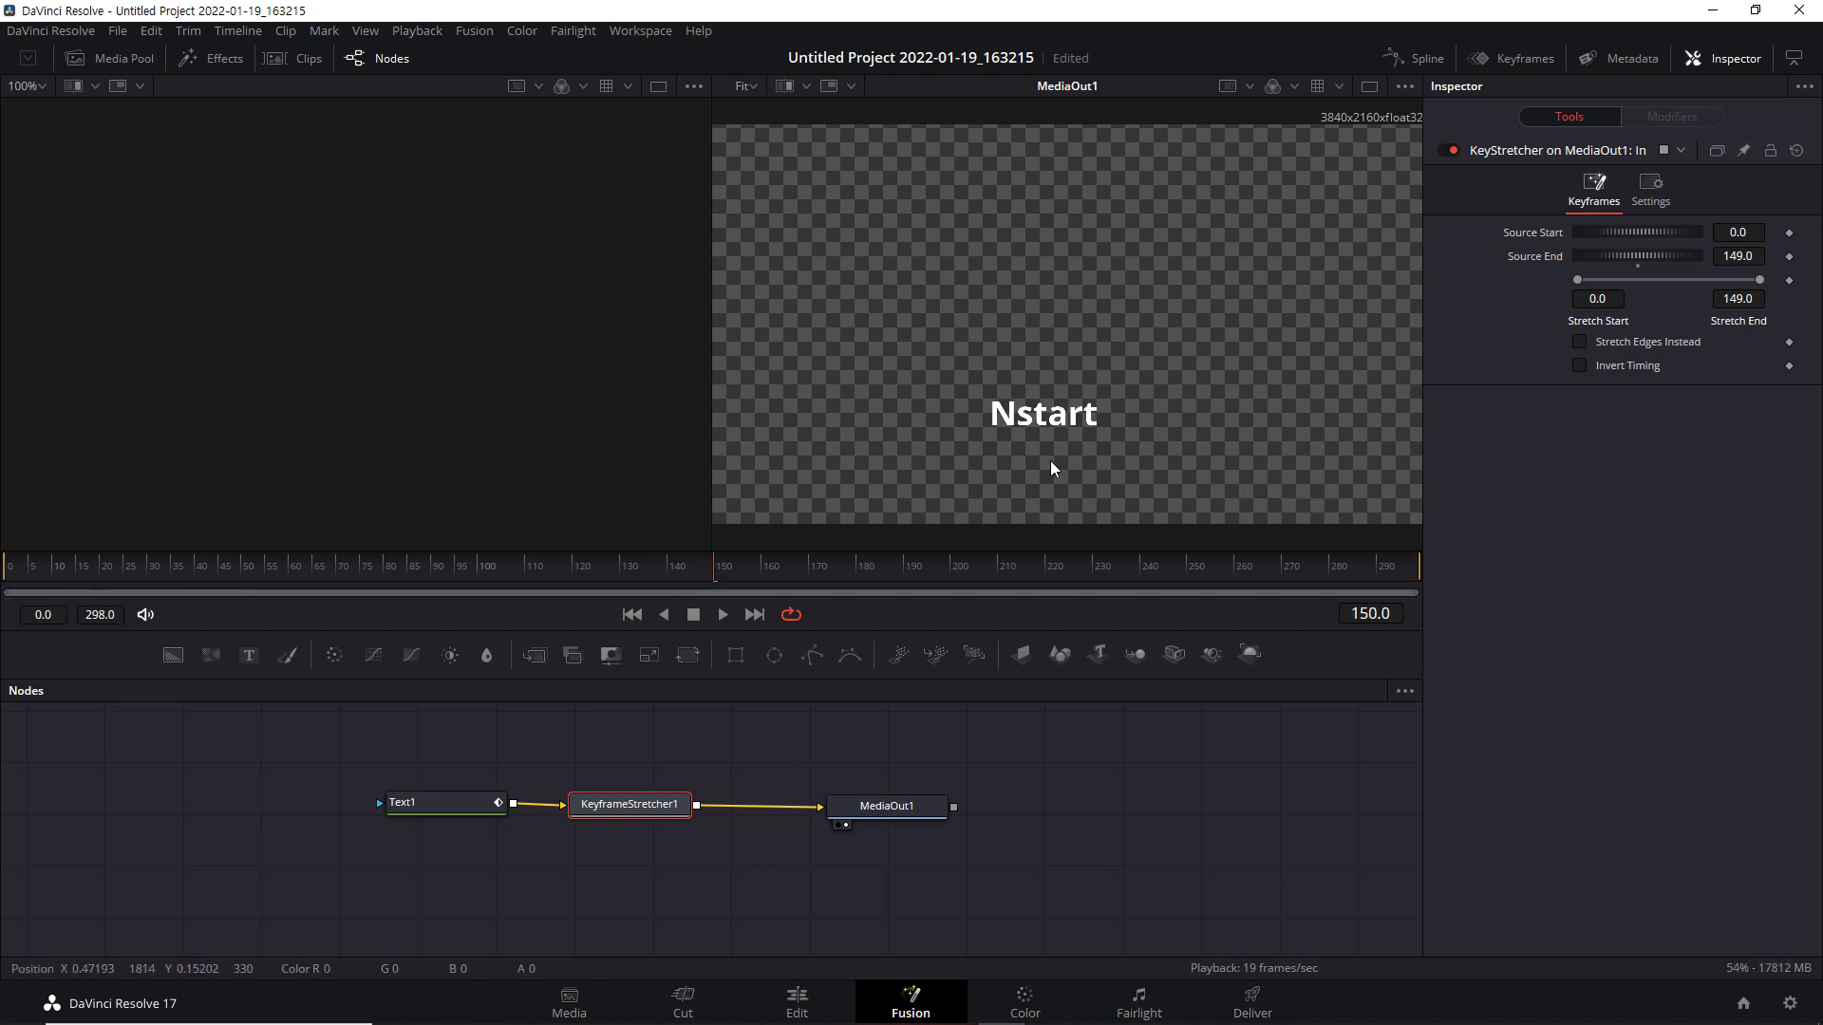
pyautogui.click(1411, 569)
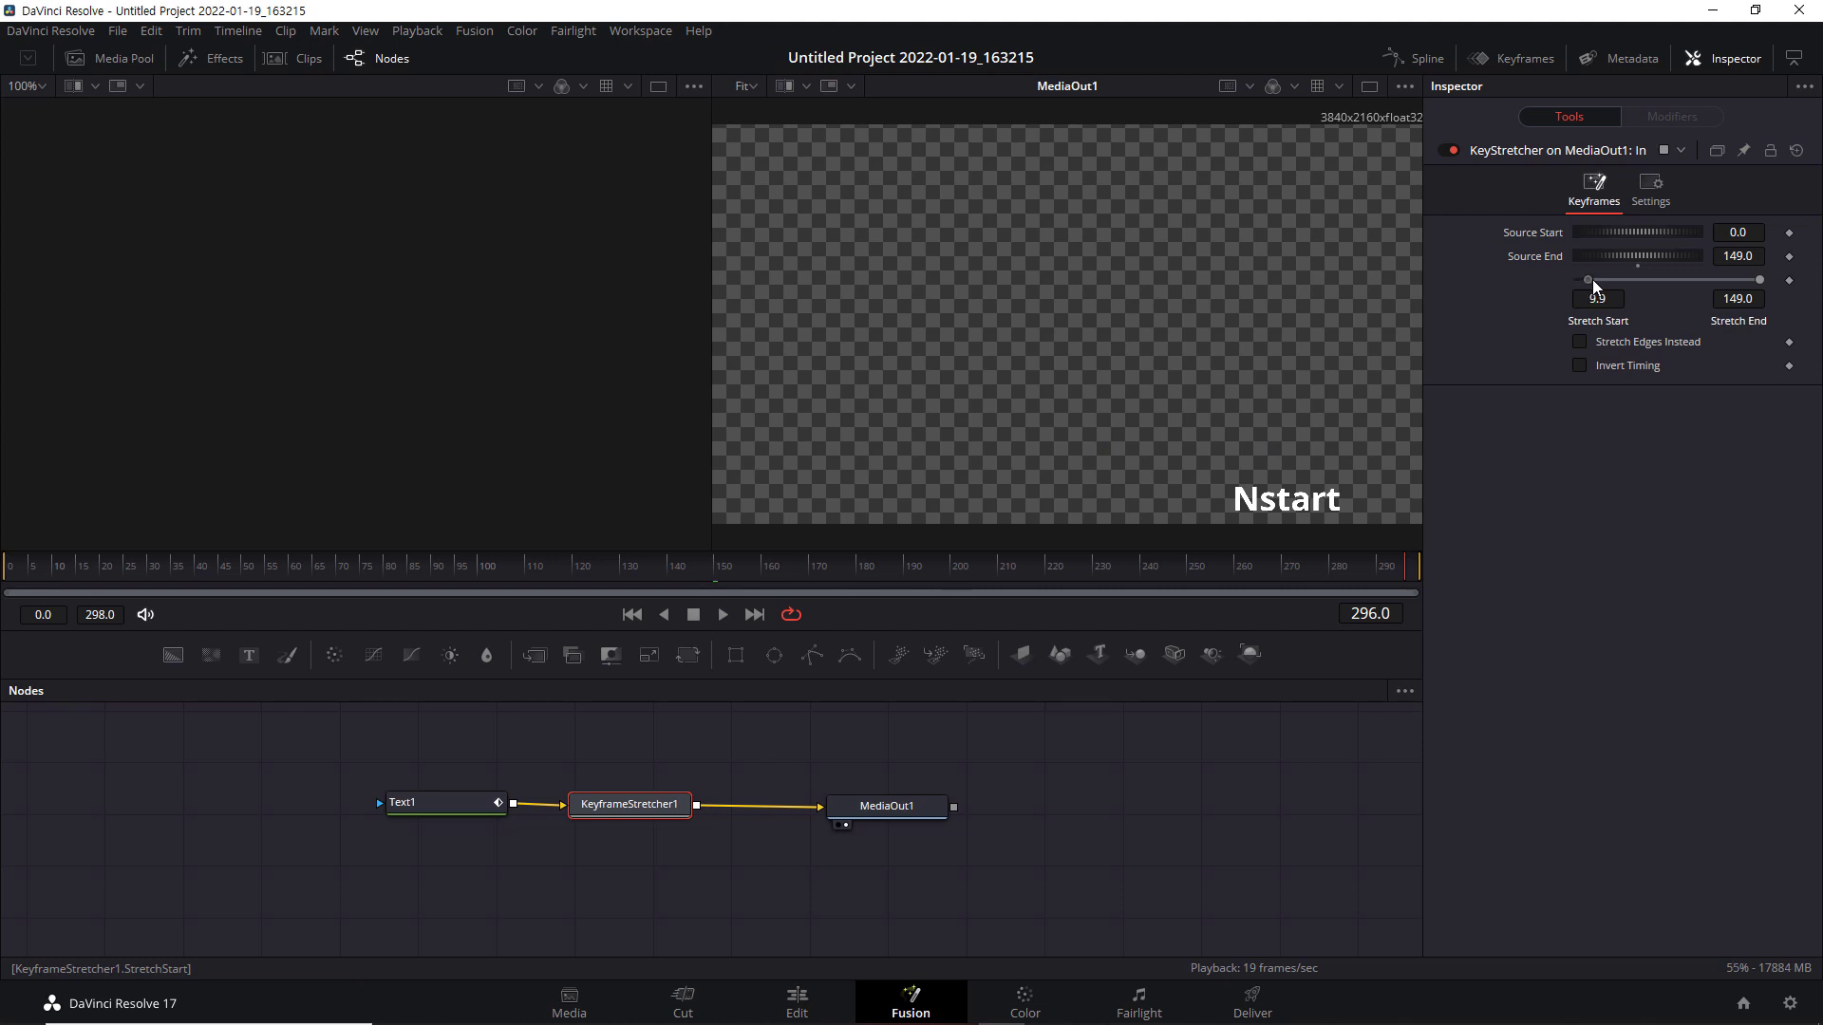
# Set the Keyframe Stretcher's Stretch Start to 30.
pyautogui.moveTo(1606, 276); pyautogui.dragTo(1602, 280)
pyautogui.click(1598, 298)
pyautogui.write('30')
pyautogui.press('Tab')
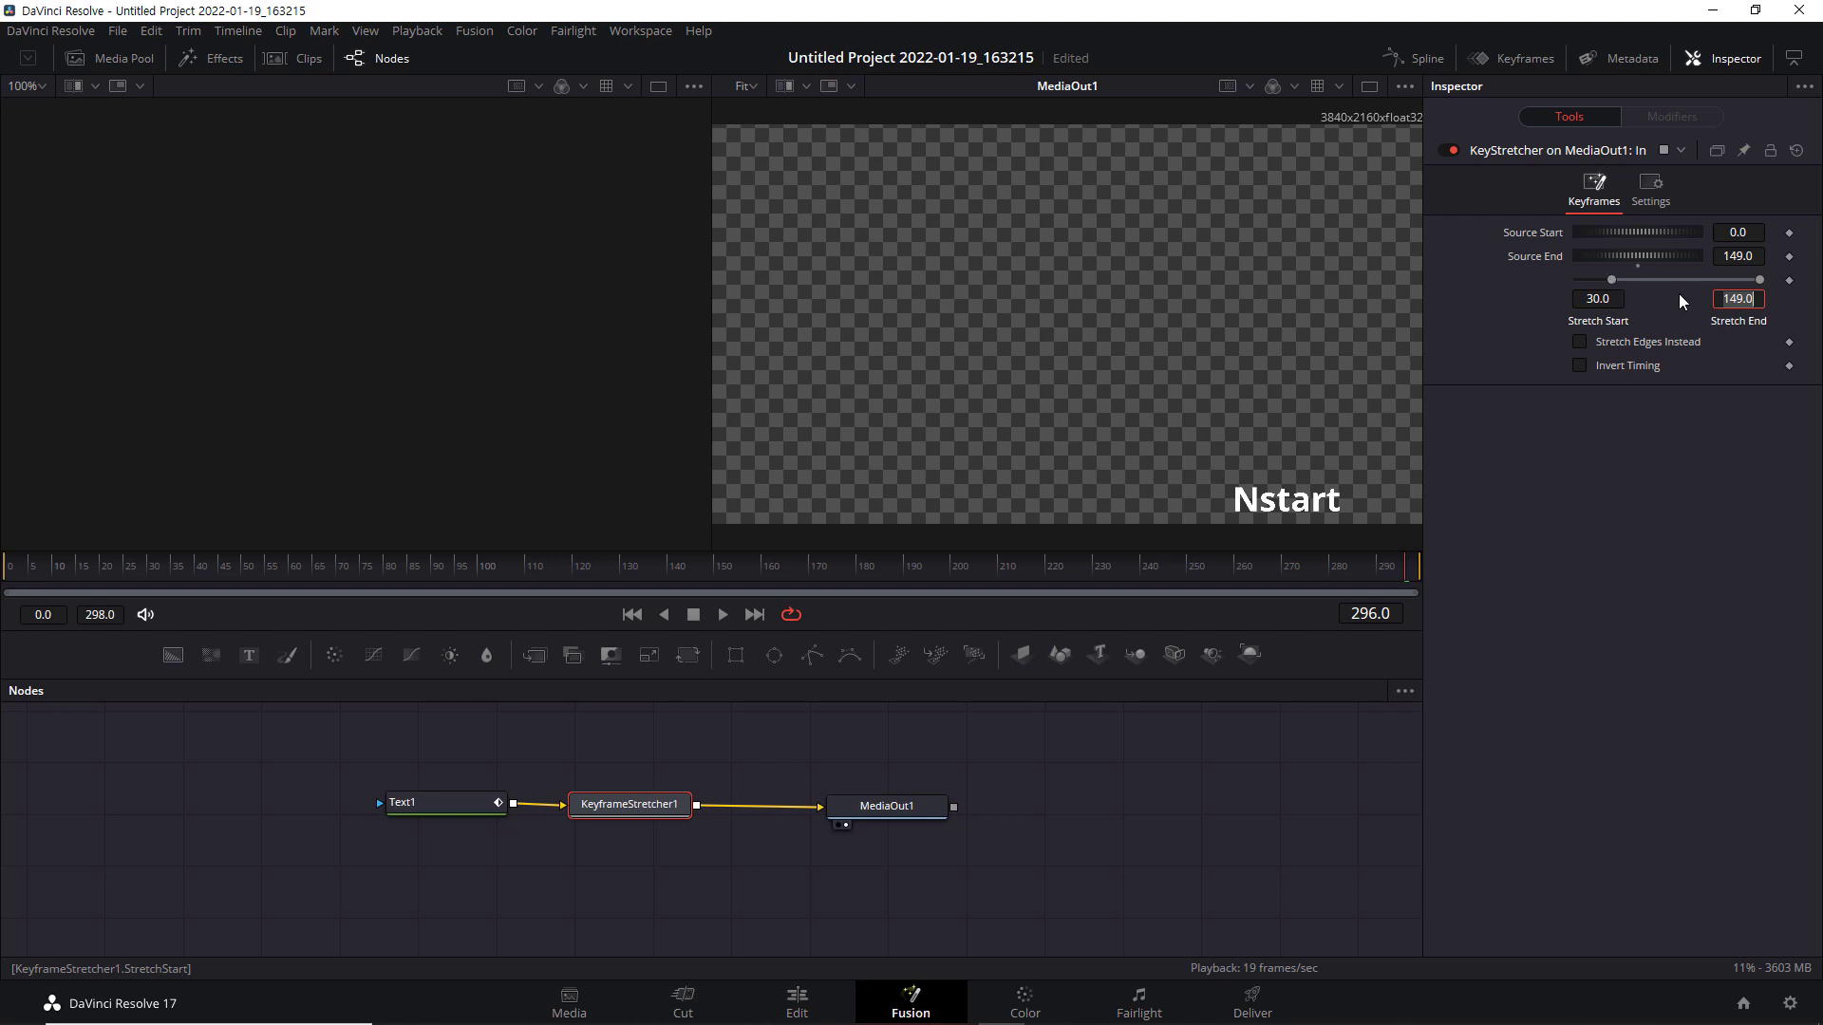
pyautogui.click(1754, 298)
# Scrub the composition from frame 0 to about frame 246 and replay it to review the animation with the new Stretch Start.
pyautogui.click(633, 616)
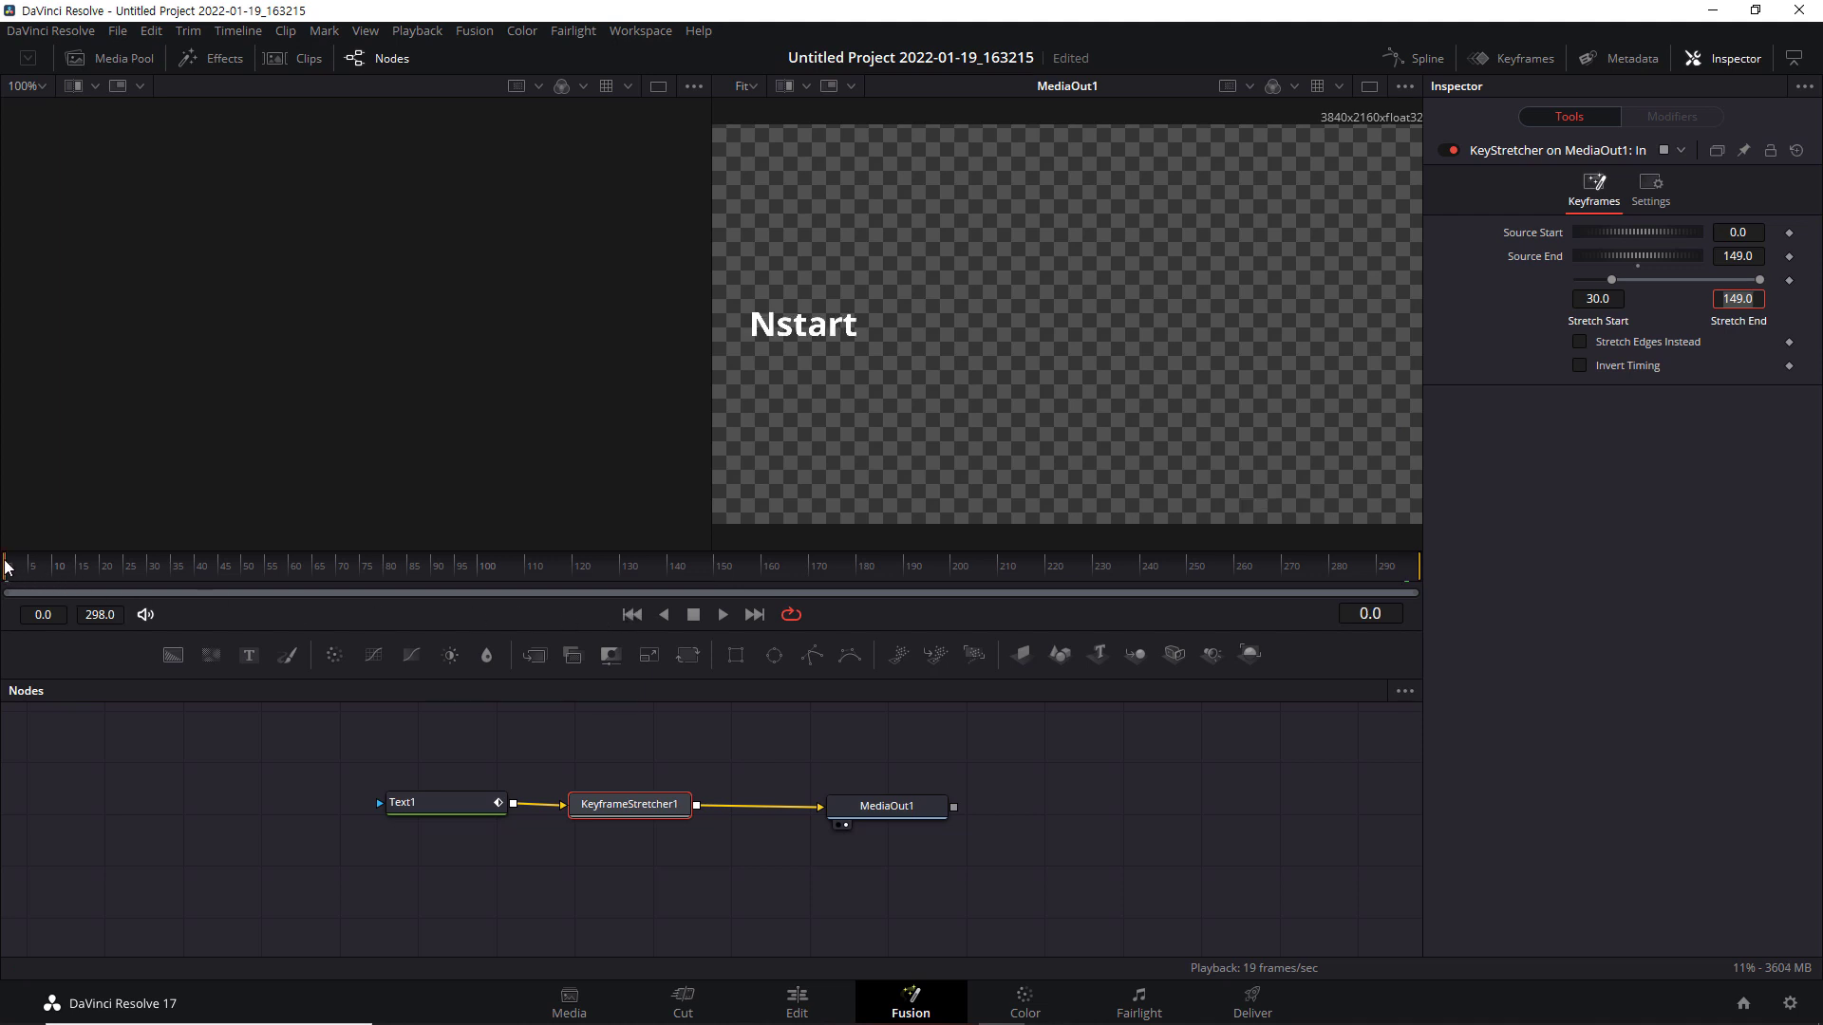
pyautogui.moveTo(5, 567); pyautogui.dragTo(147, 568)
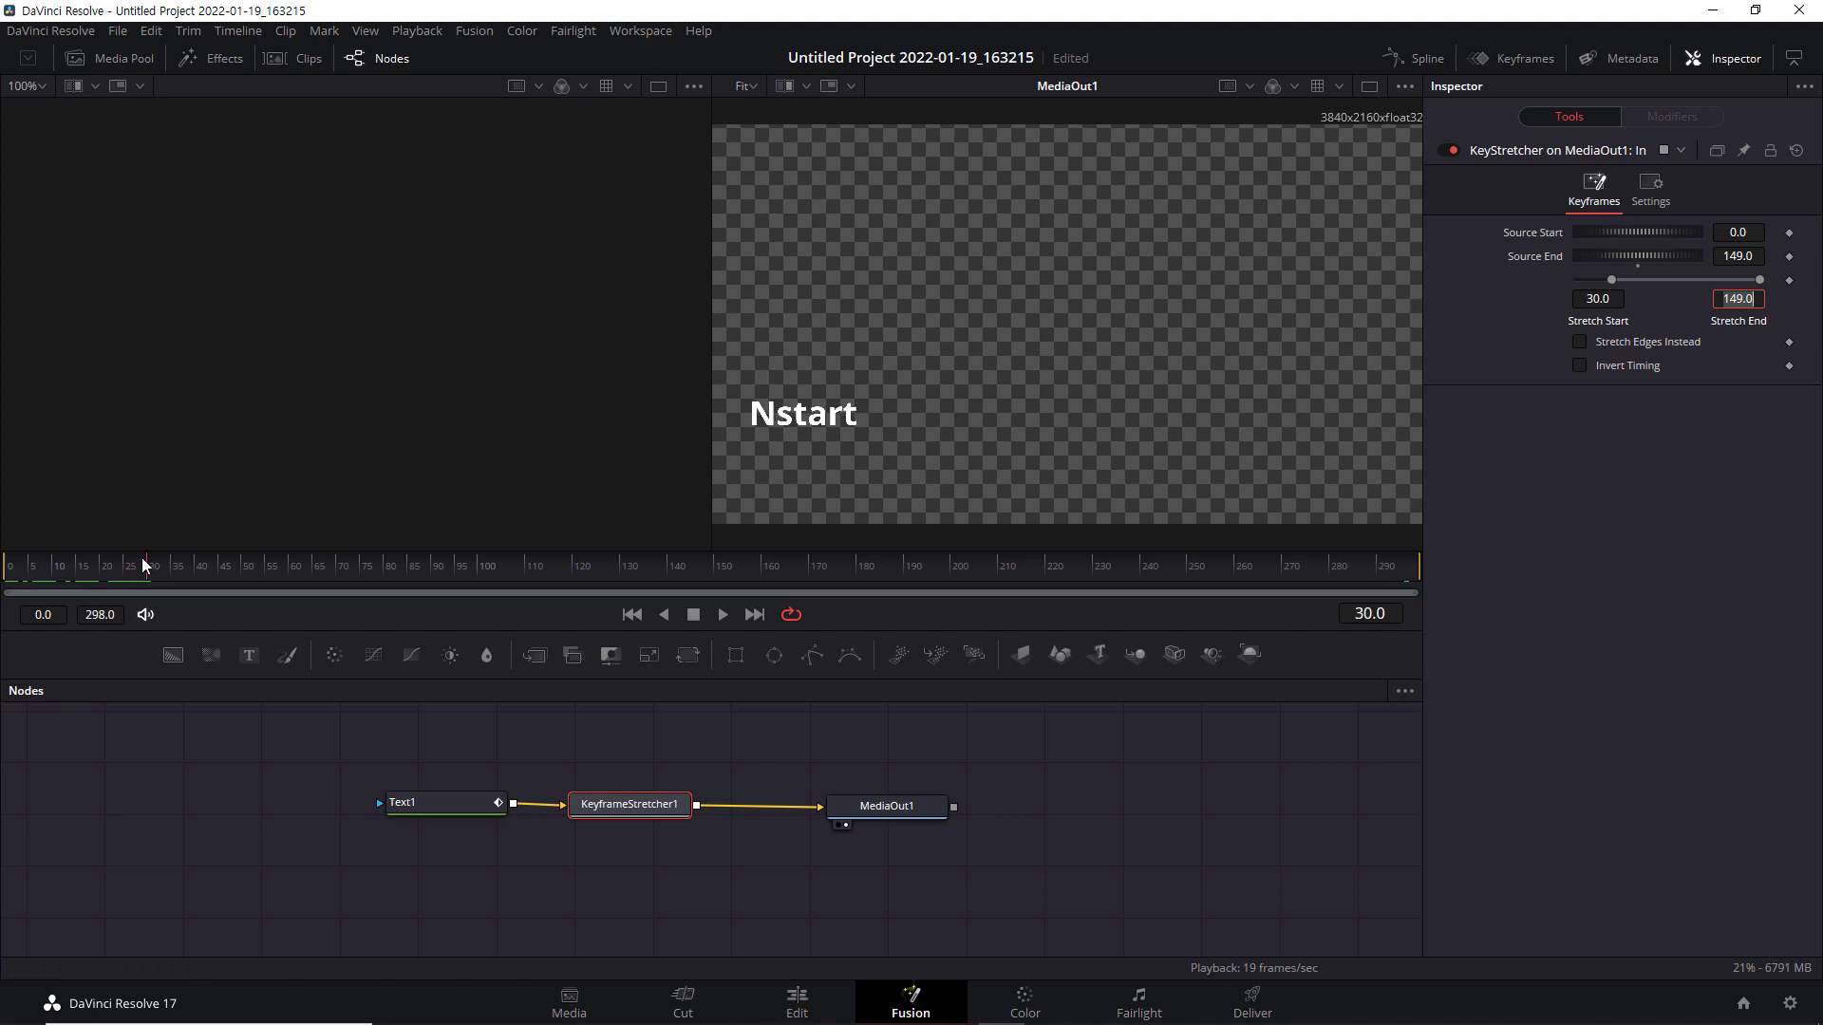
pyautogui.moveTo(175, 568); pyautogui.dragTo(1169, 583)
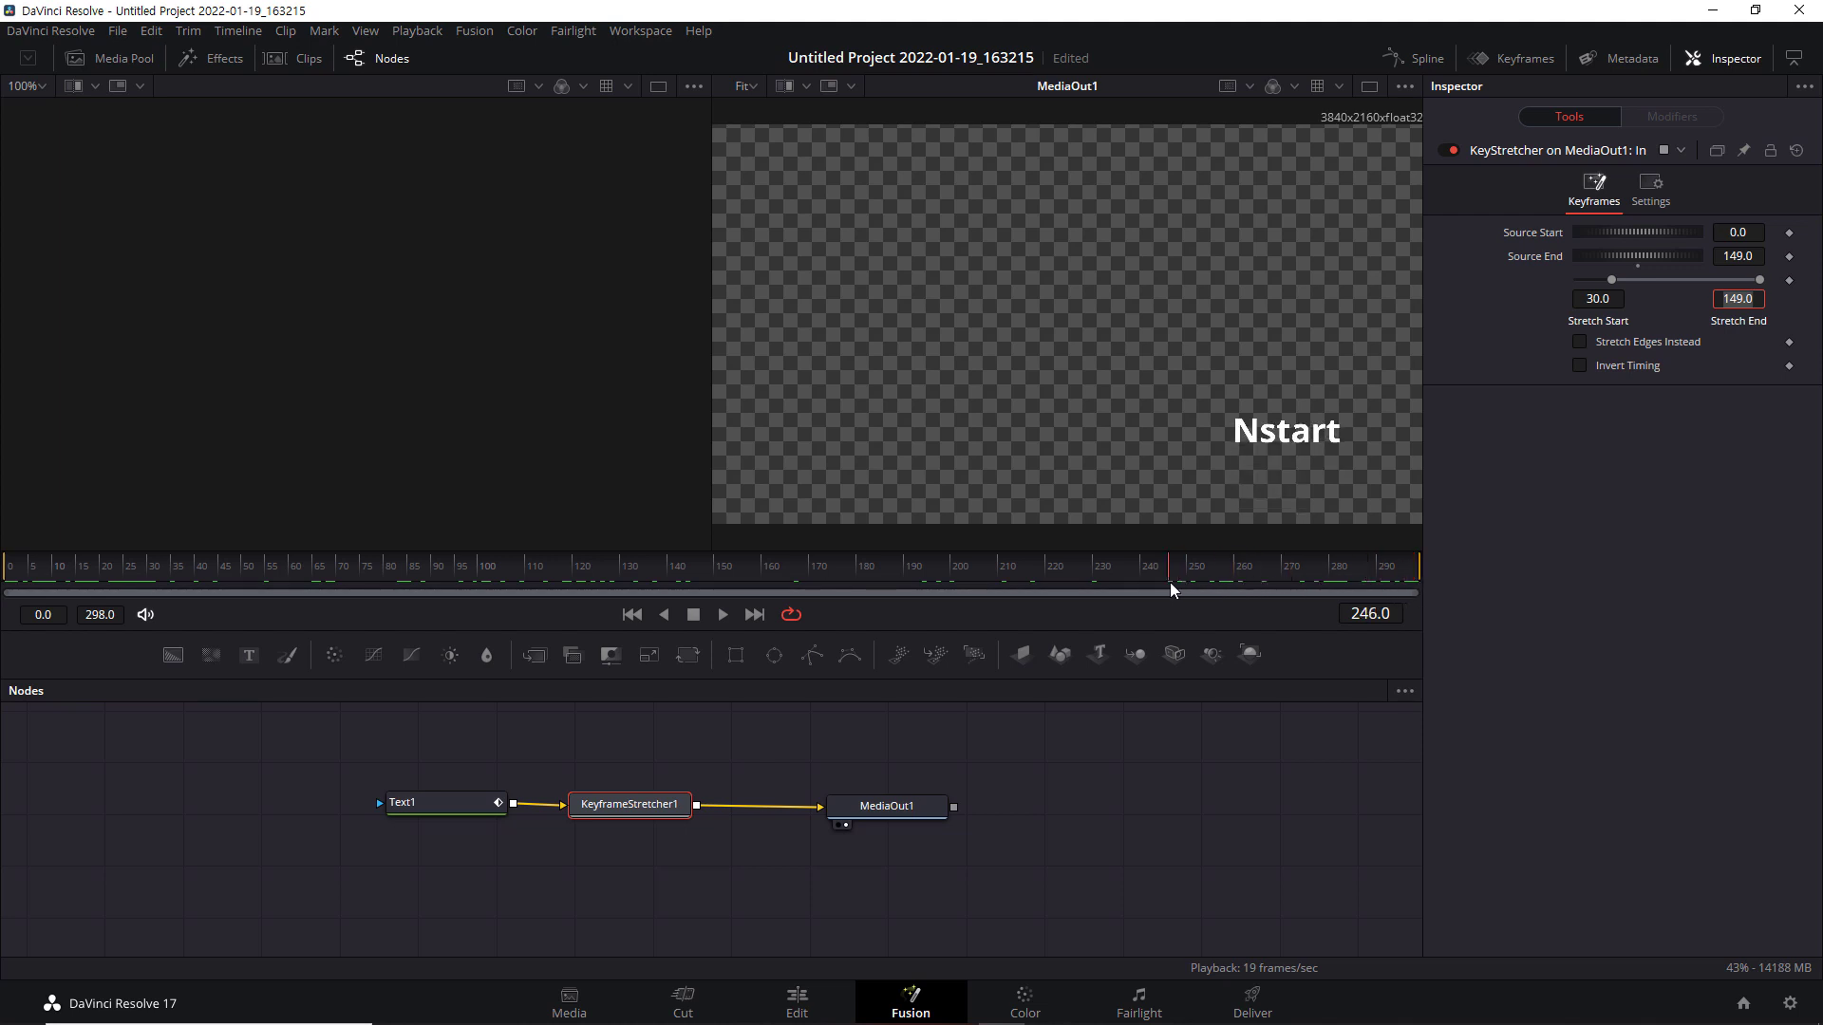
pyautogui.click(642, 616)
pyautogui.click(724, 615)
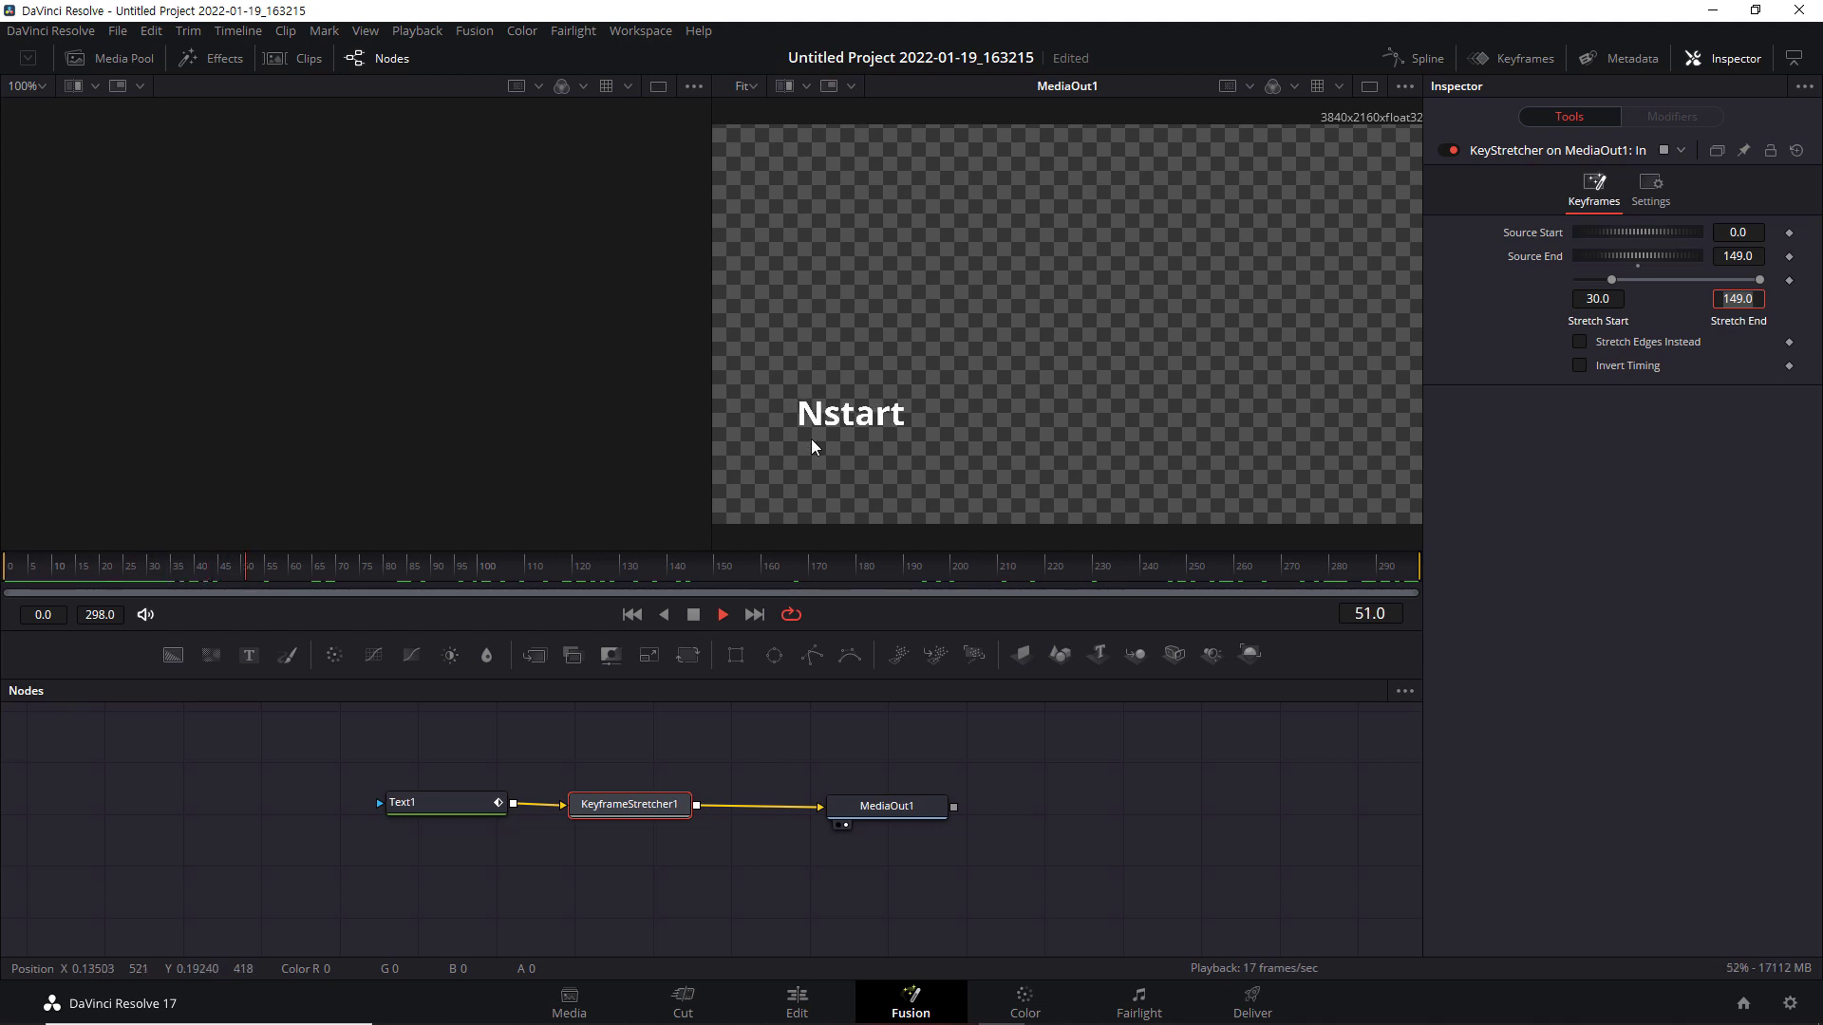
pyautogui.click(692, 615)
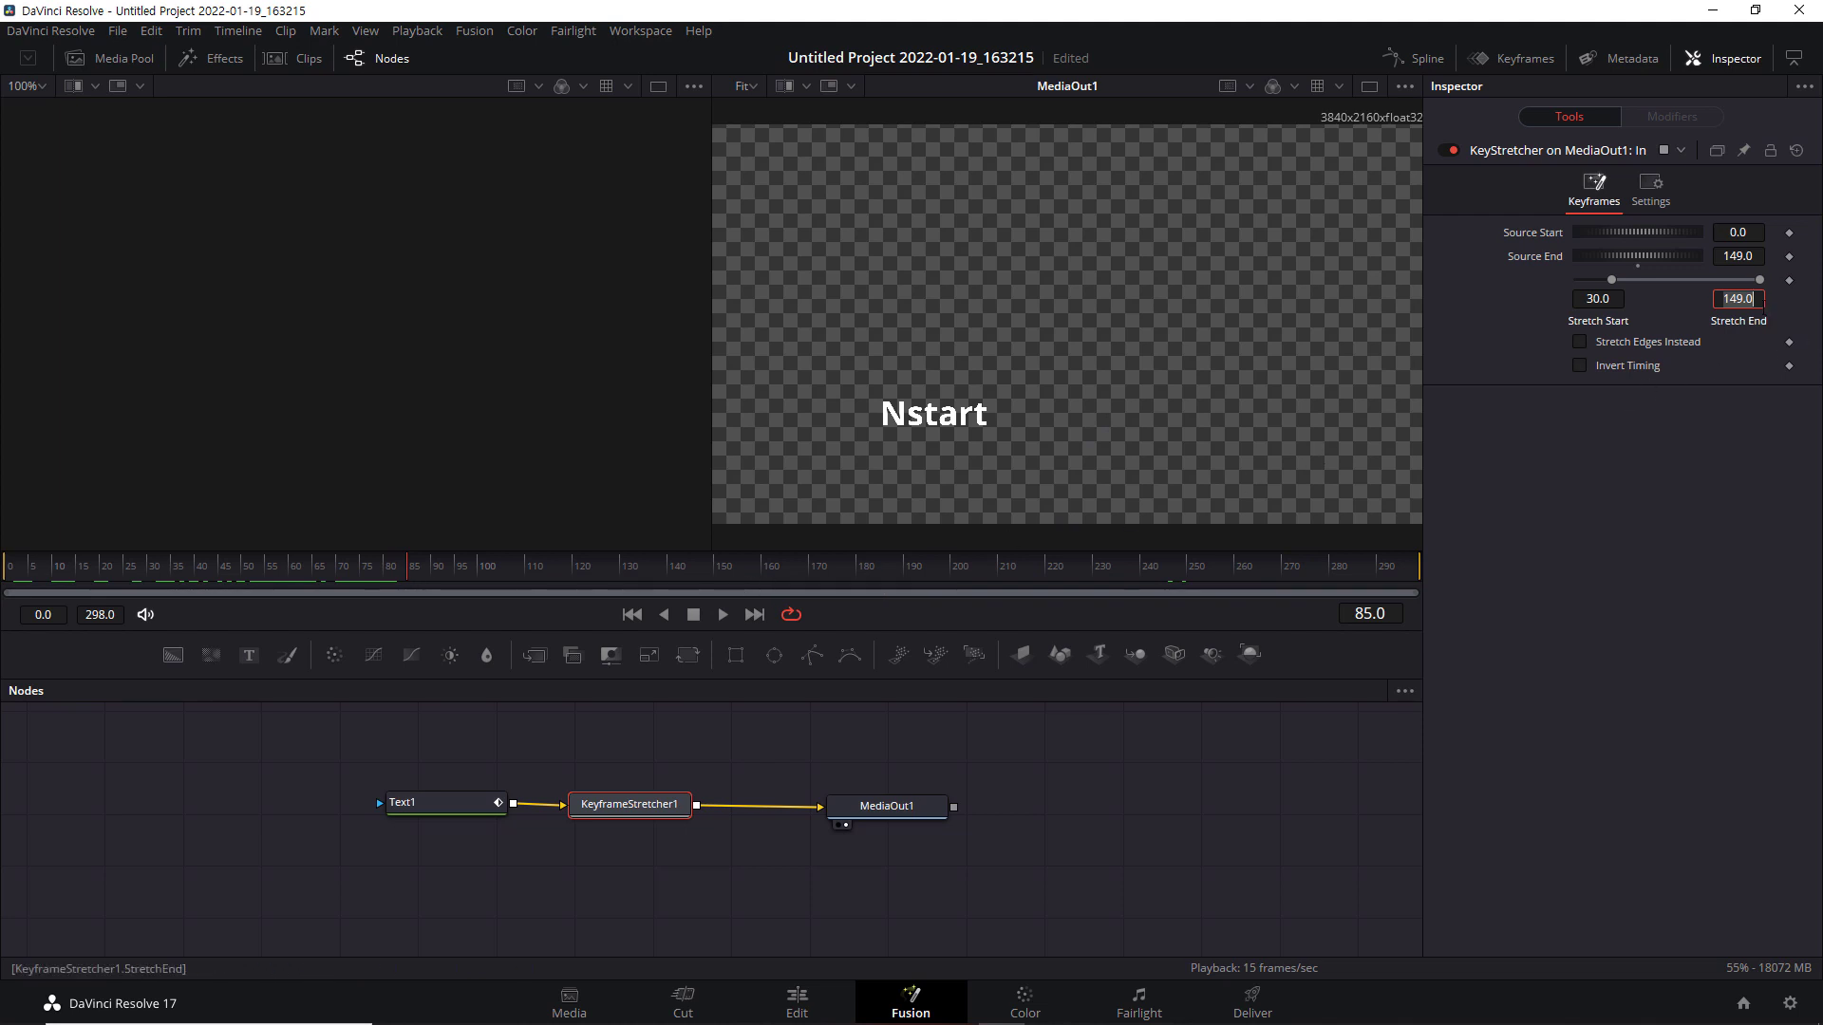
# Set the Keyframe Stretcher's Stretch End to 120.
pyautogui.moveTo(1760, 280); pyautogui.dragTo(1734, 285)
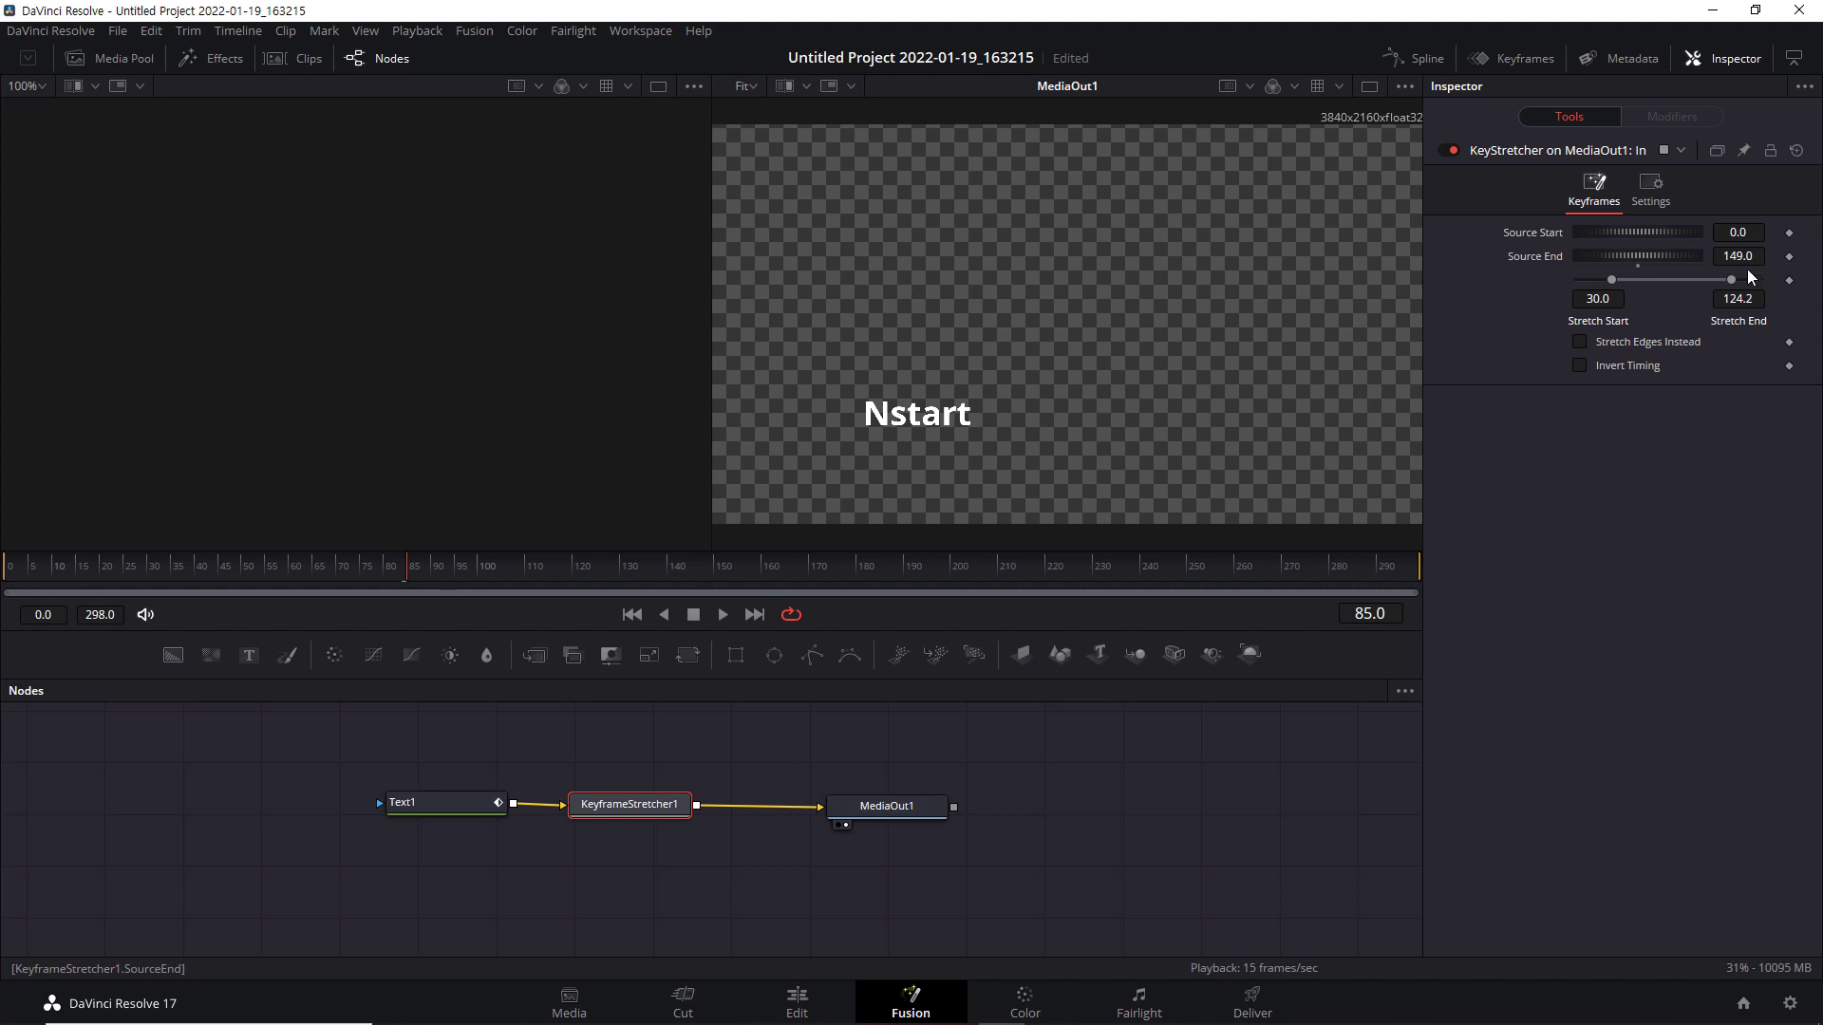
pyautogui.moveTo(1732, 280); pyautogui.dragTo(1725, 280)
pyautogui.click(1755, 298)
pyautogui.hotkey('ctrl', 'a')
pyautogui.write('120')
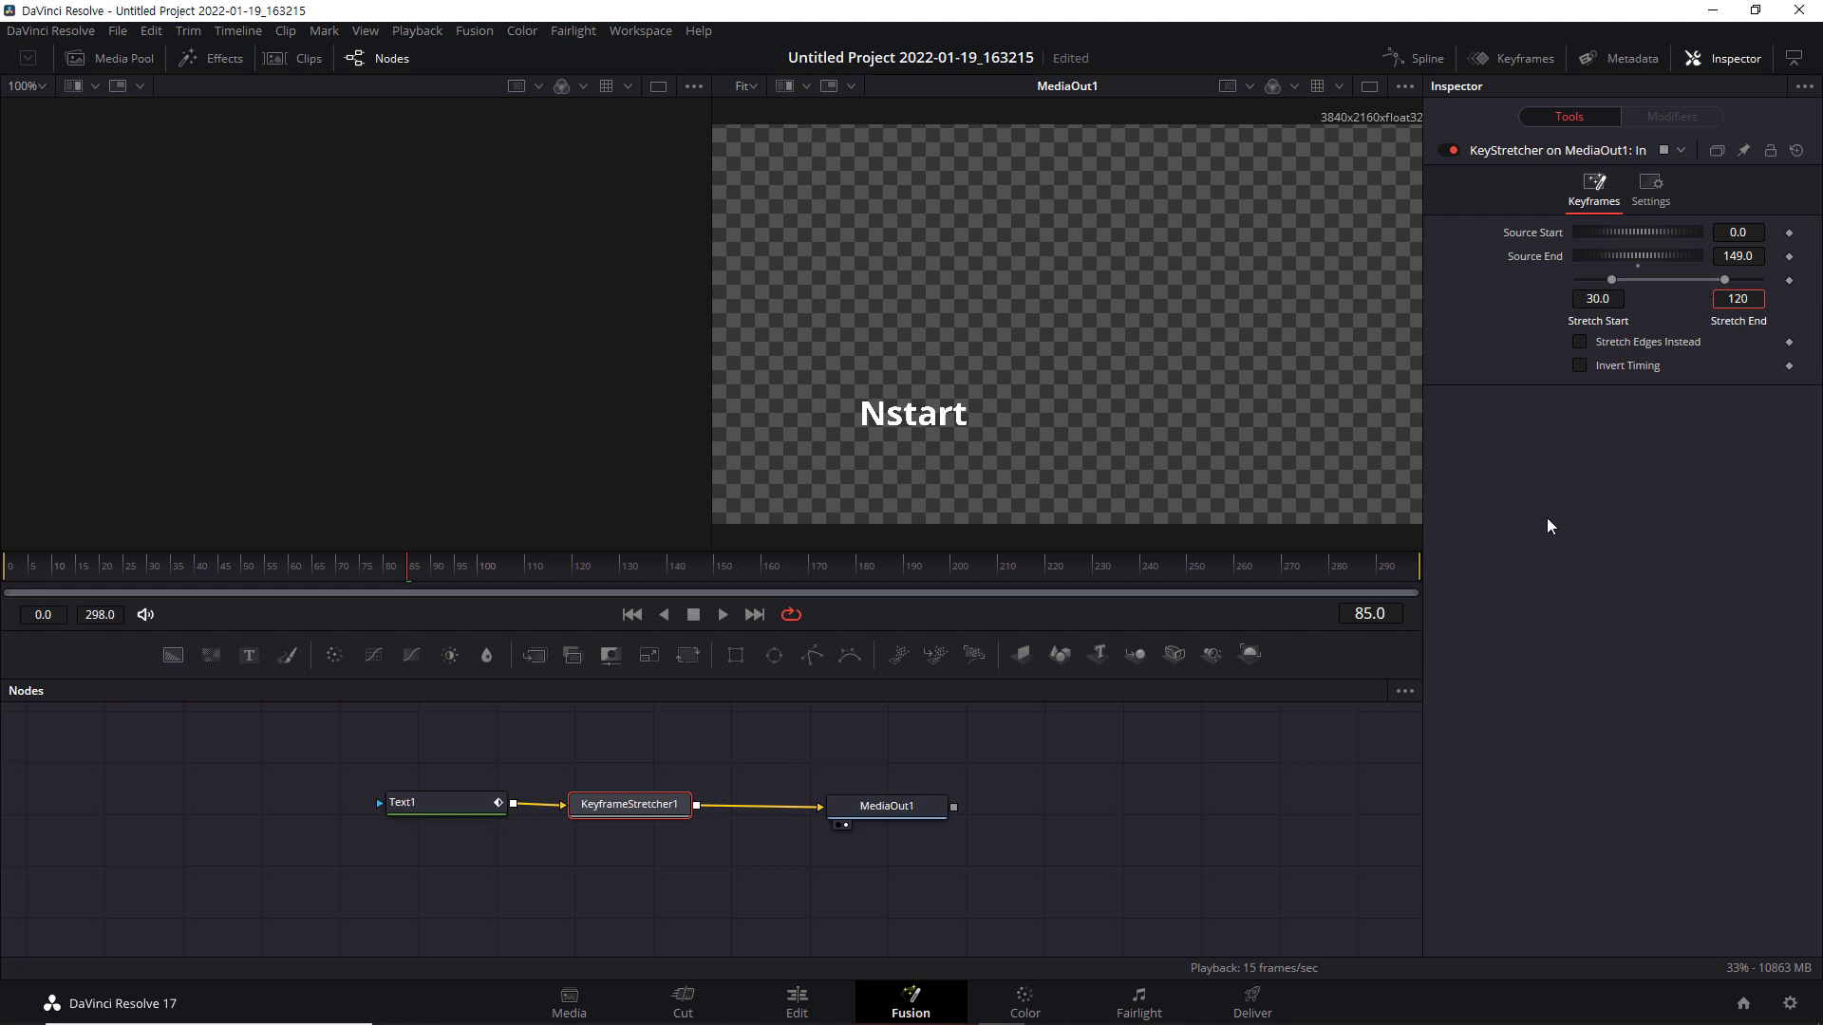
# Play the composition from the start to review the text movement with the reduced stretch range.
pyautogui.click(649, 616)
pyautogui.click(721, 615)
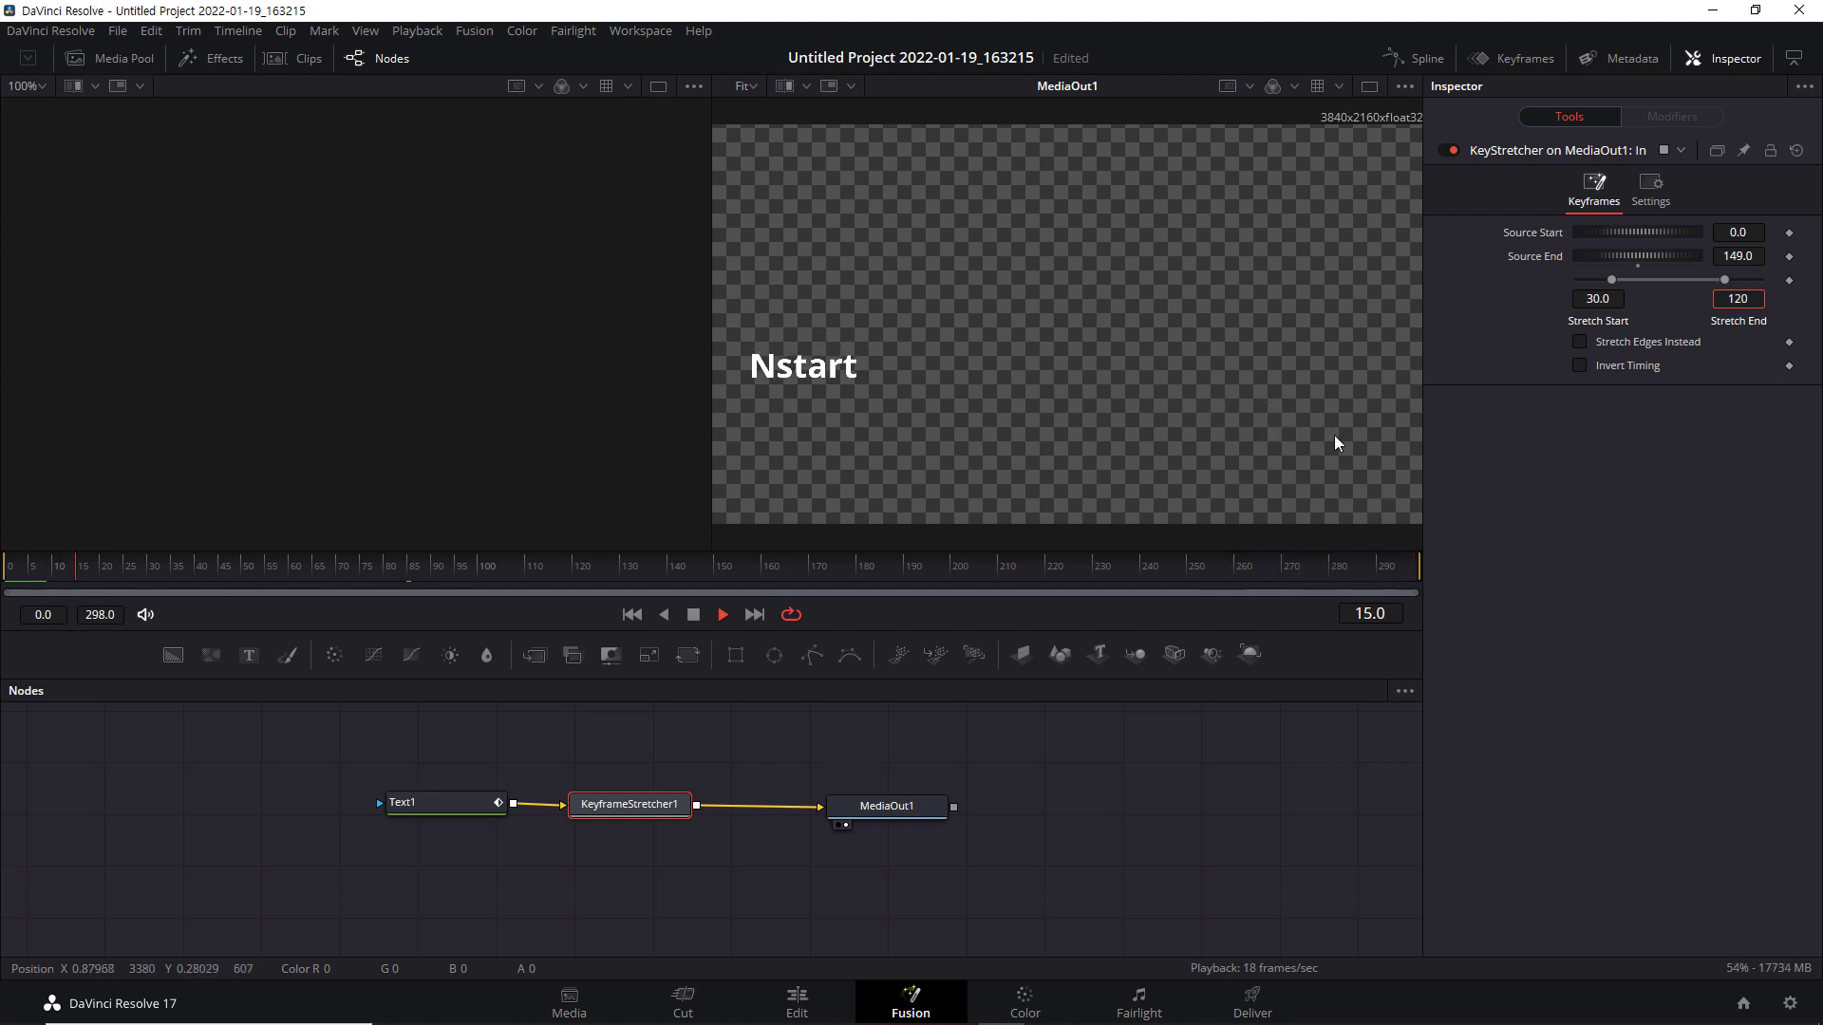
pyautogui.click(694, 615)
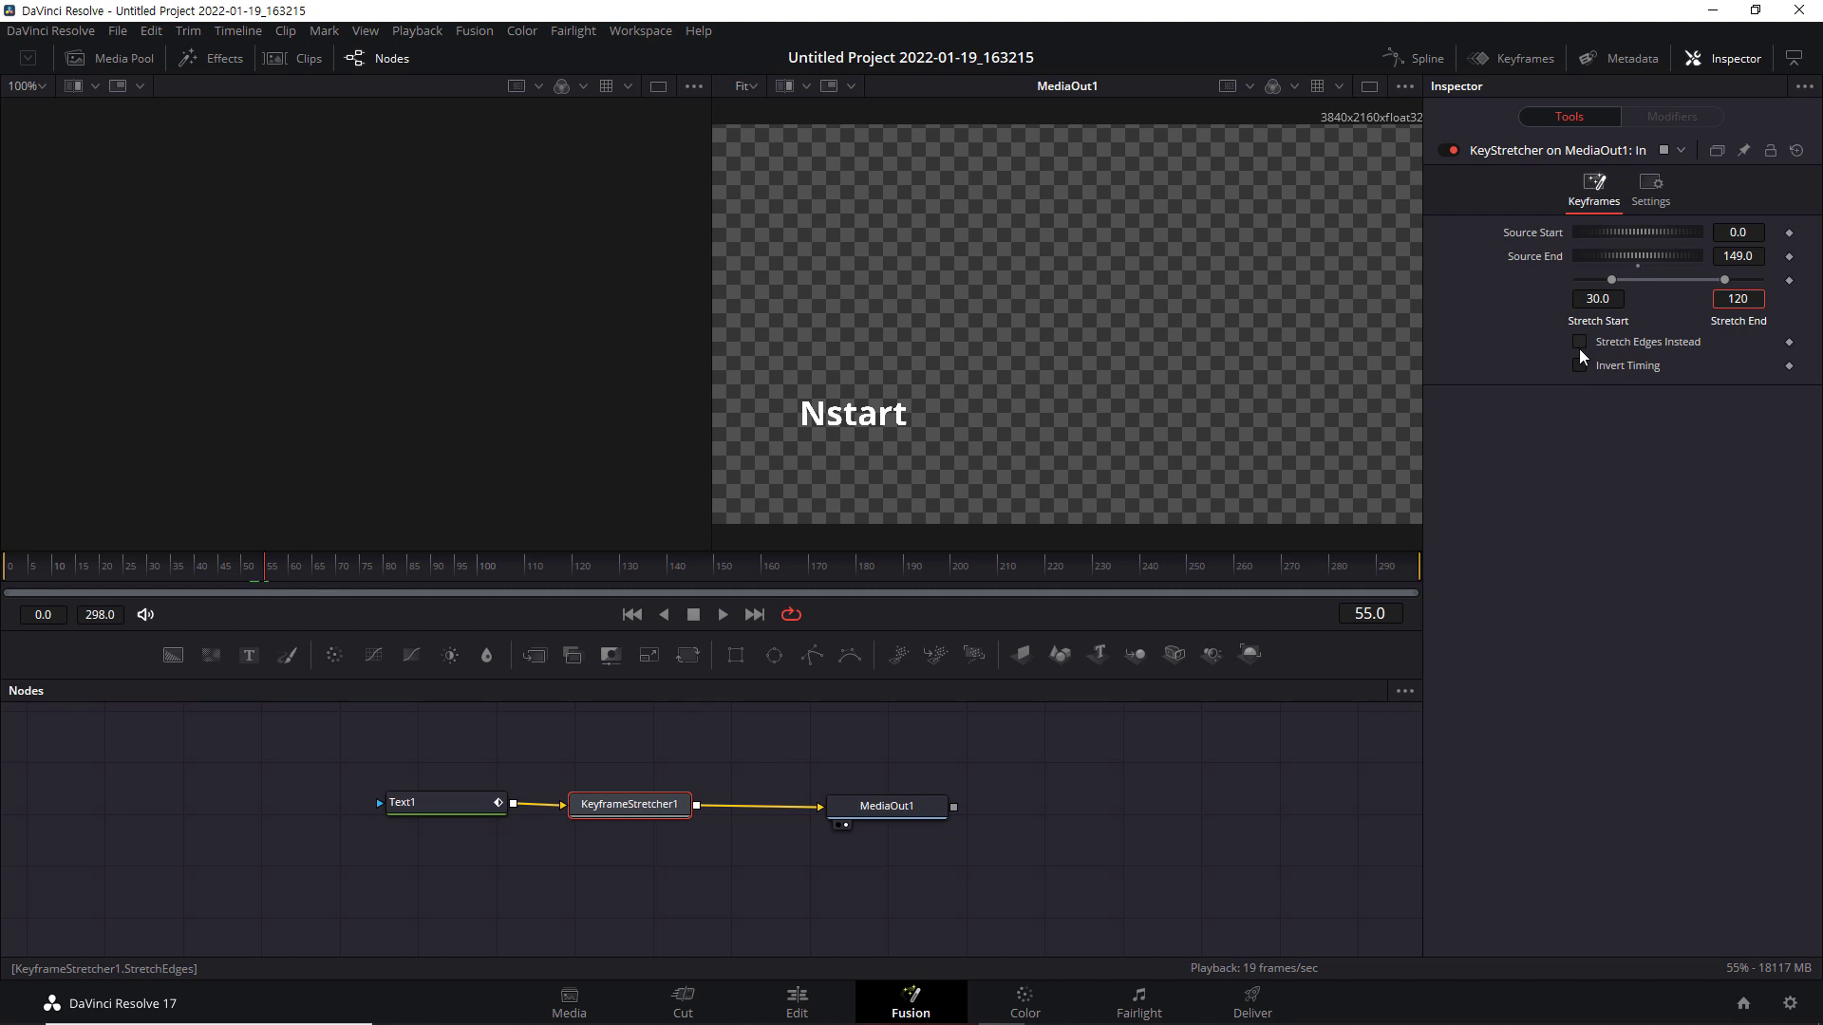
# Confirm the Stretch End value and enable Stretch Edges Instead on the Keyframe Stretcher.
pyautogui.press('Return')
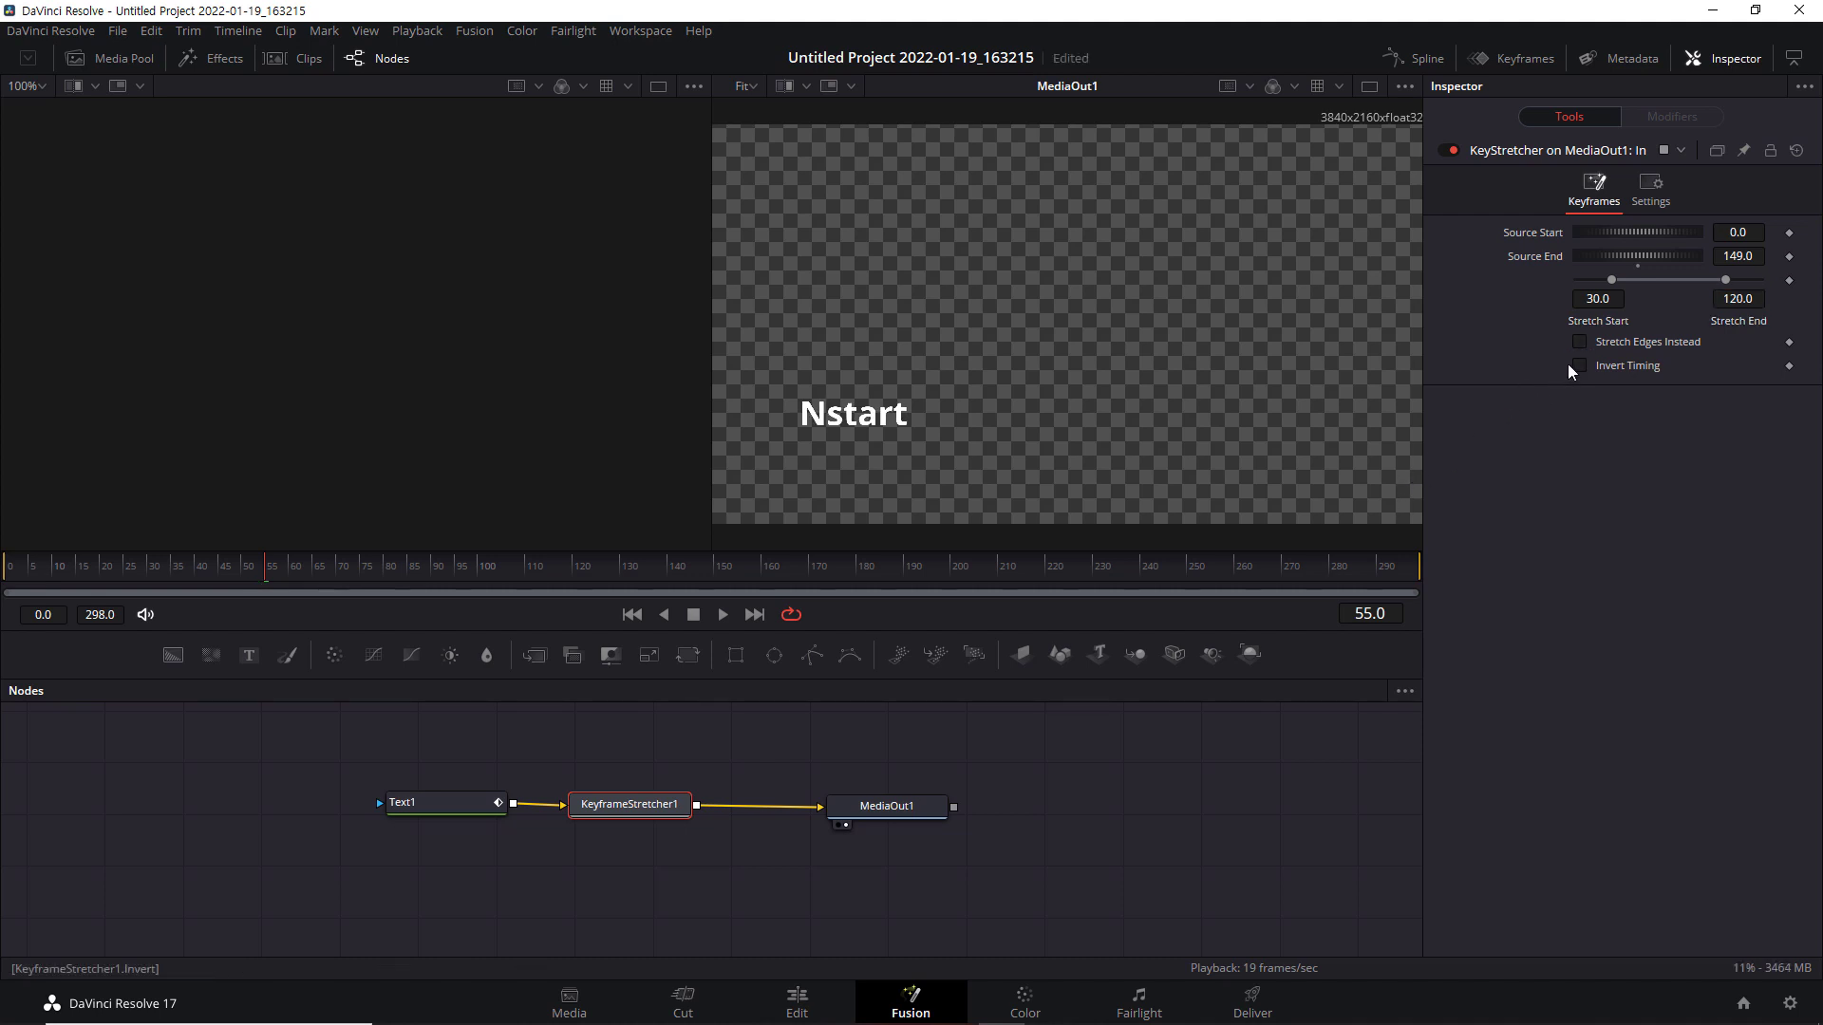
pyautogui.click(1580, 343)
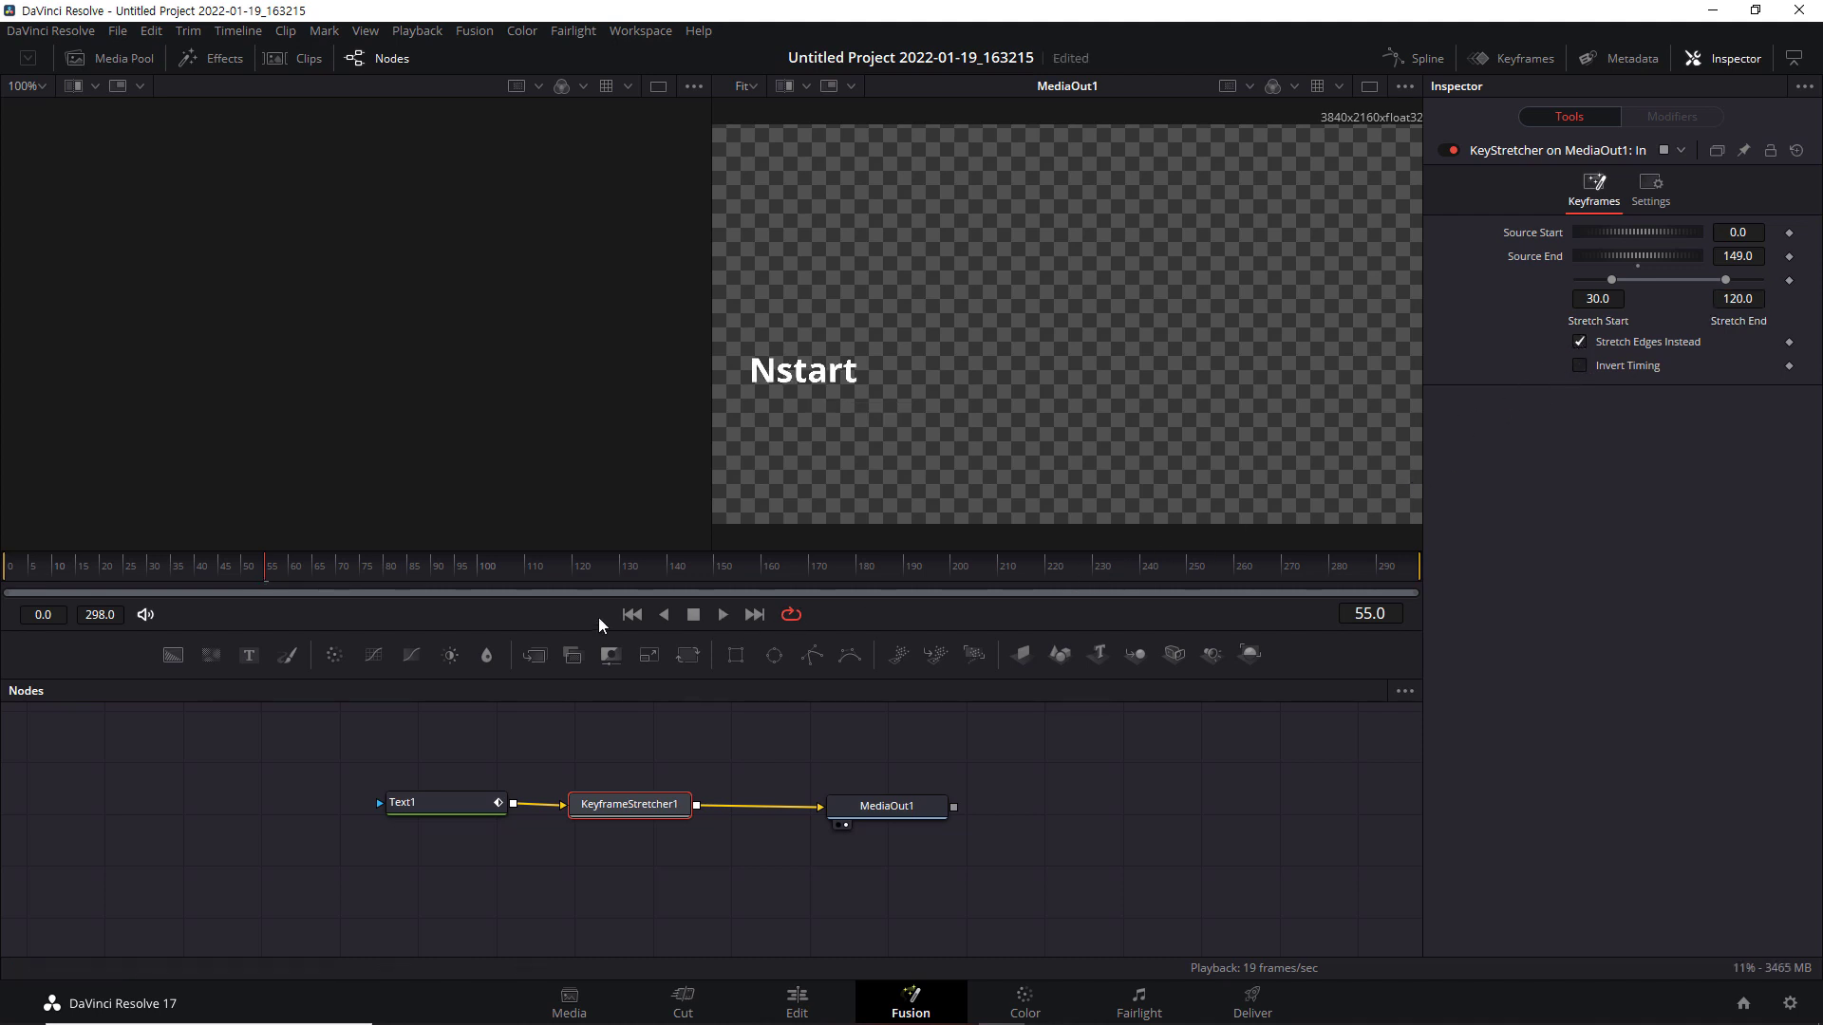
# Play the composition from the start to review the text movement with Stretch Edges Instead enabled.
pyautogui.click(632, 615)
pyautogui.click(723, 615)
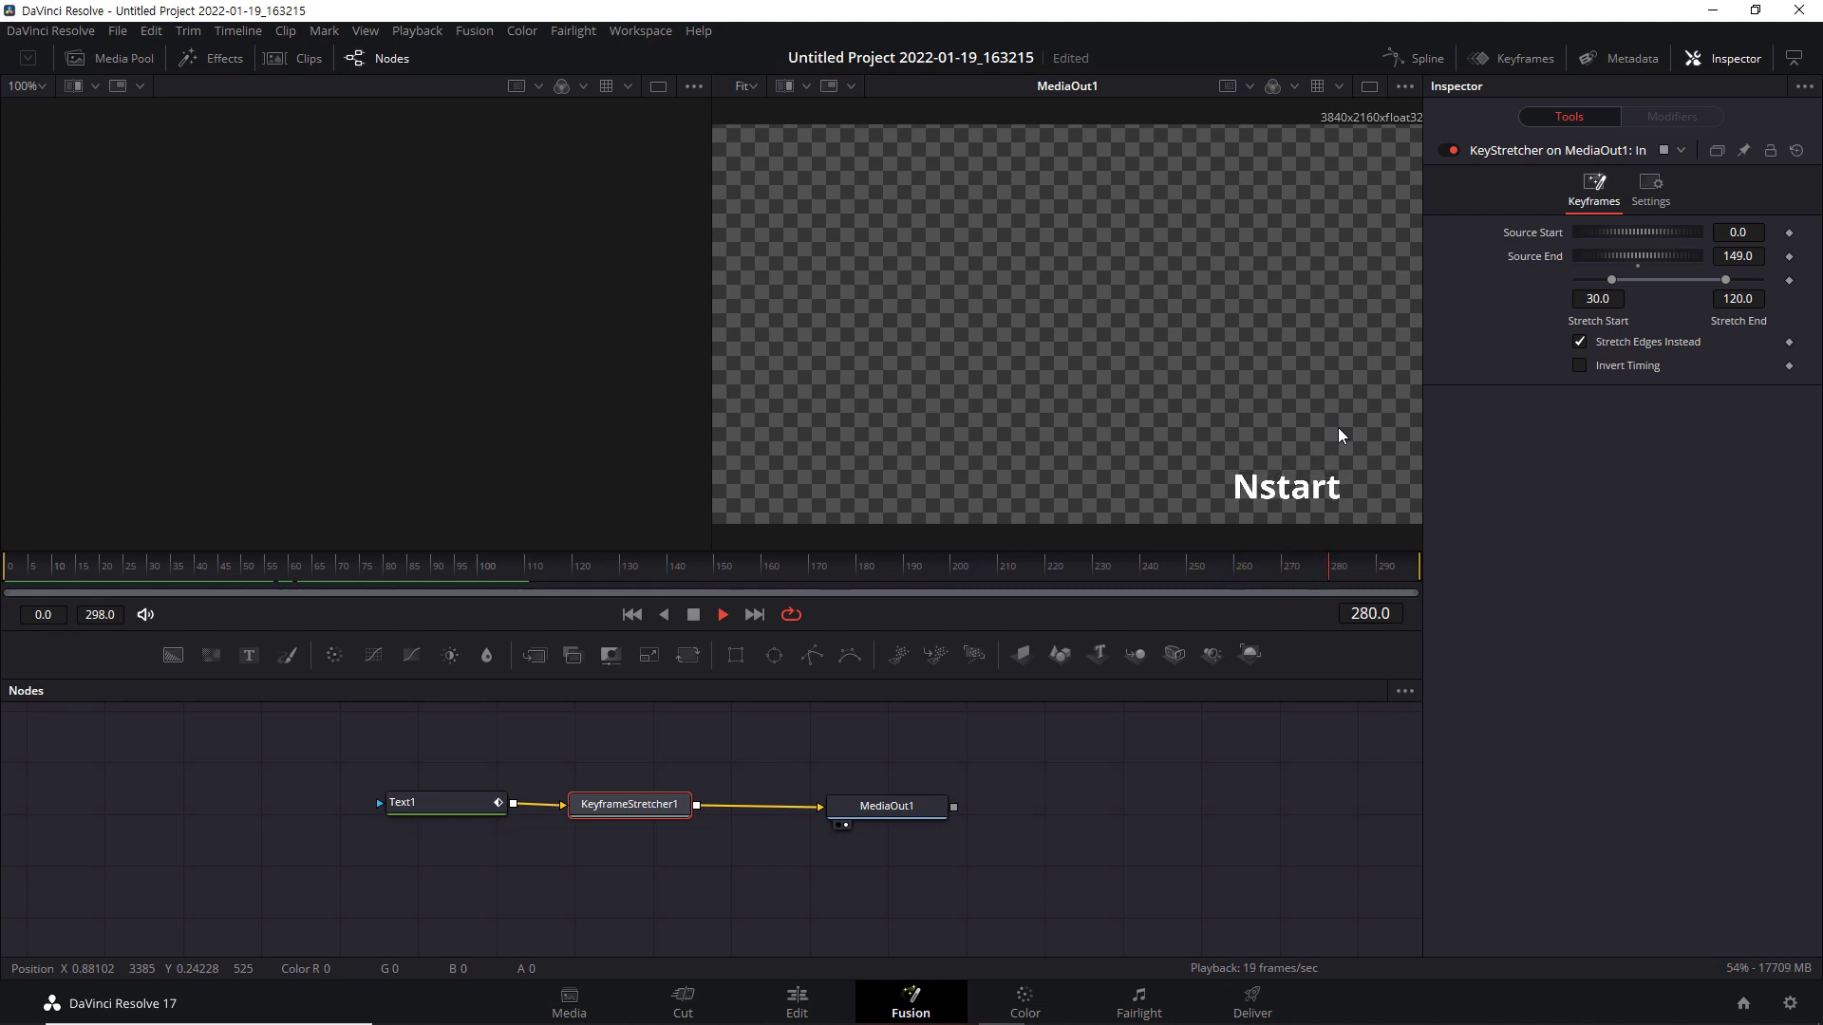
pyautogui.click(693, 615)
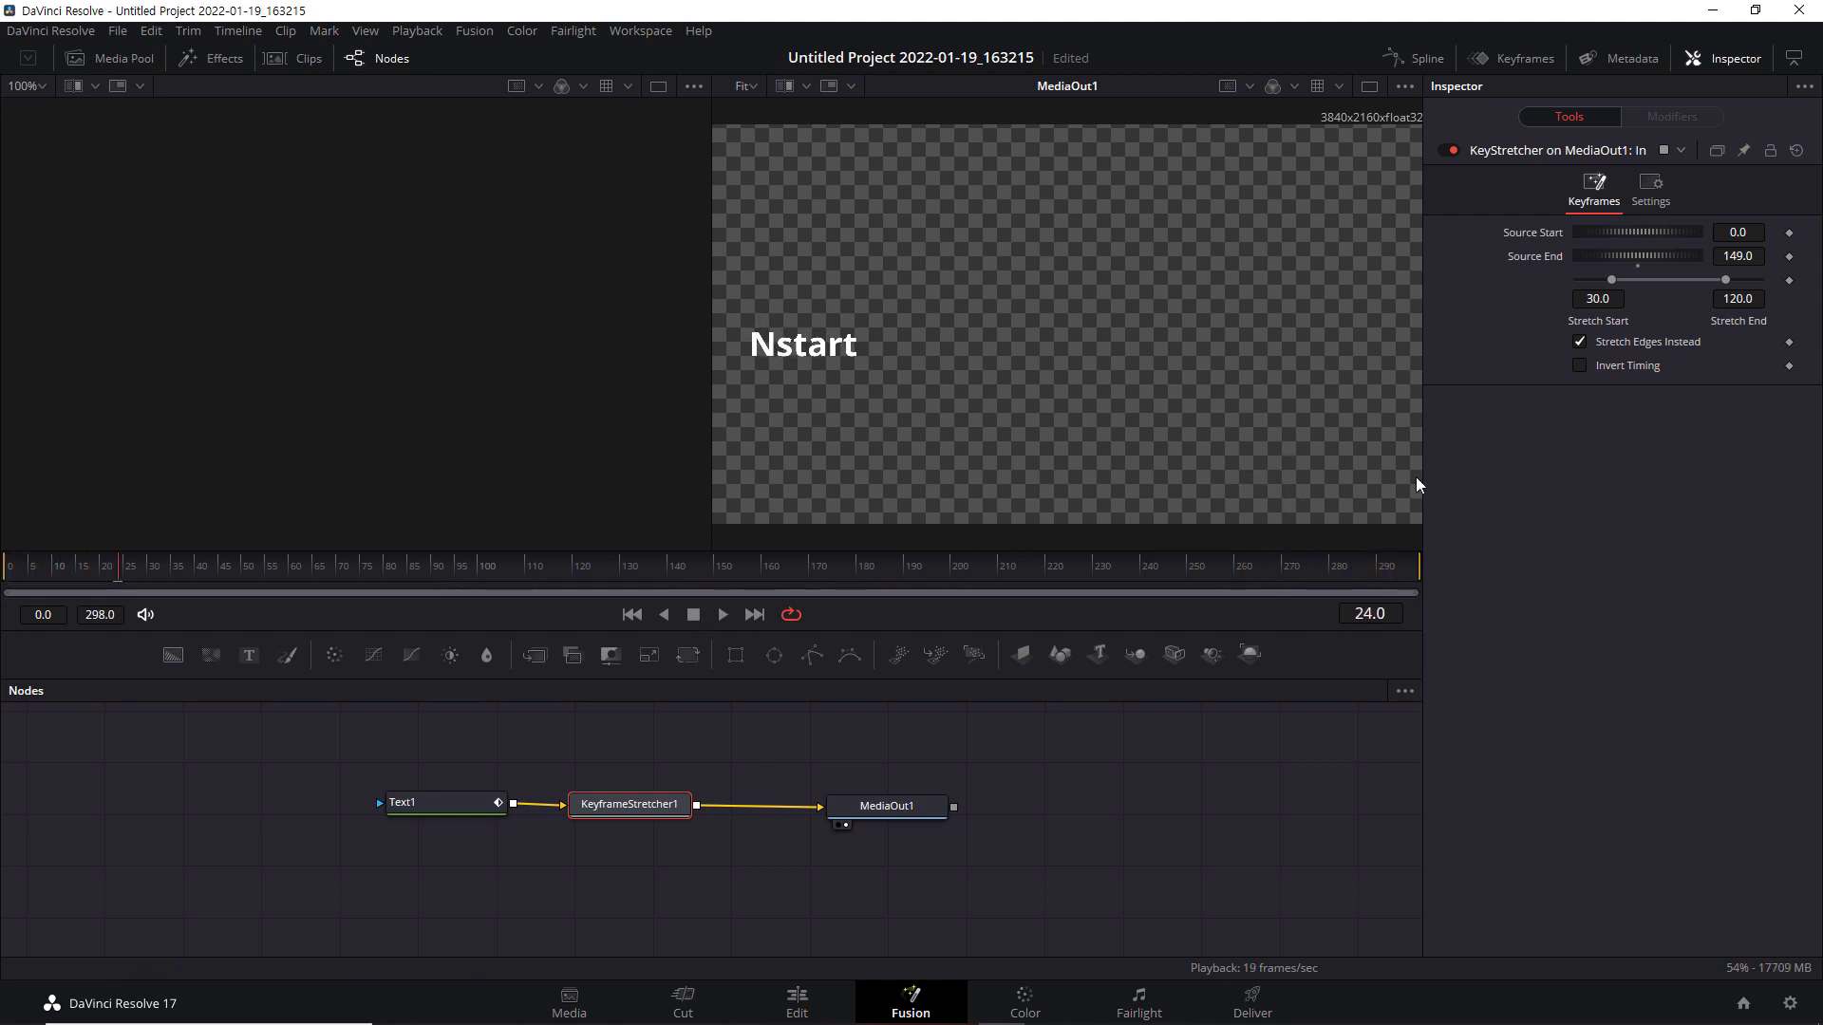
# Disable Stretch Edges Instead on the Keyframe Stretcher and scrub the edit timeline to 00:00:07:00 to check the title.
pyautogui.click(1580, 343)
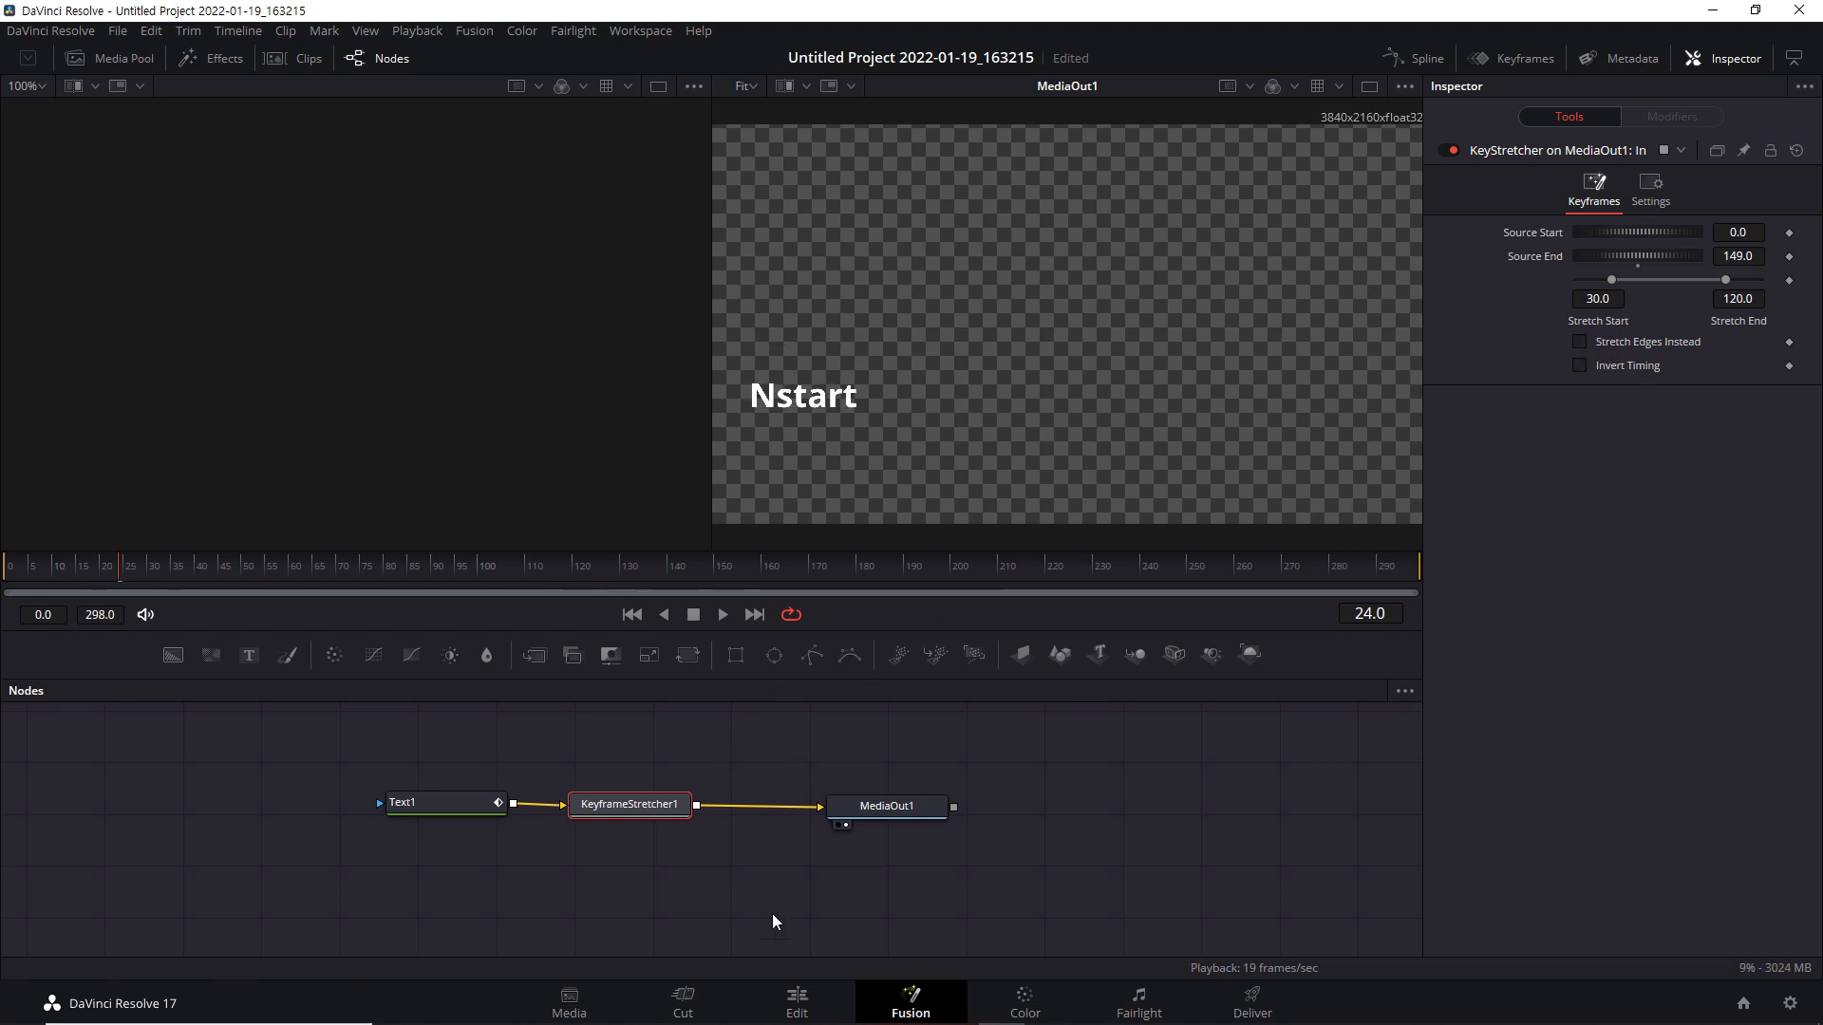
pyautogui.click(803, 998)
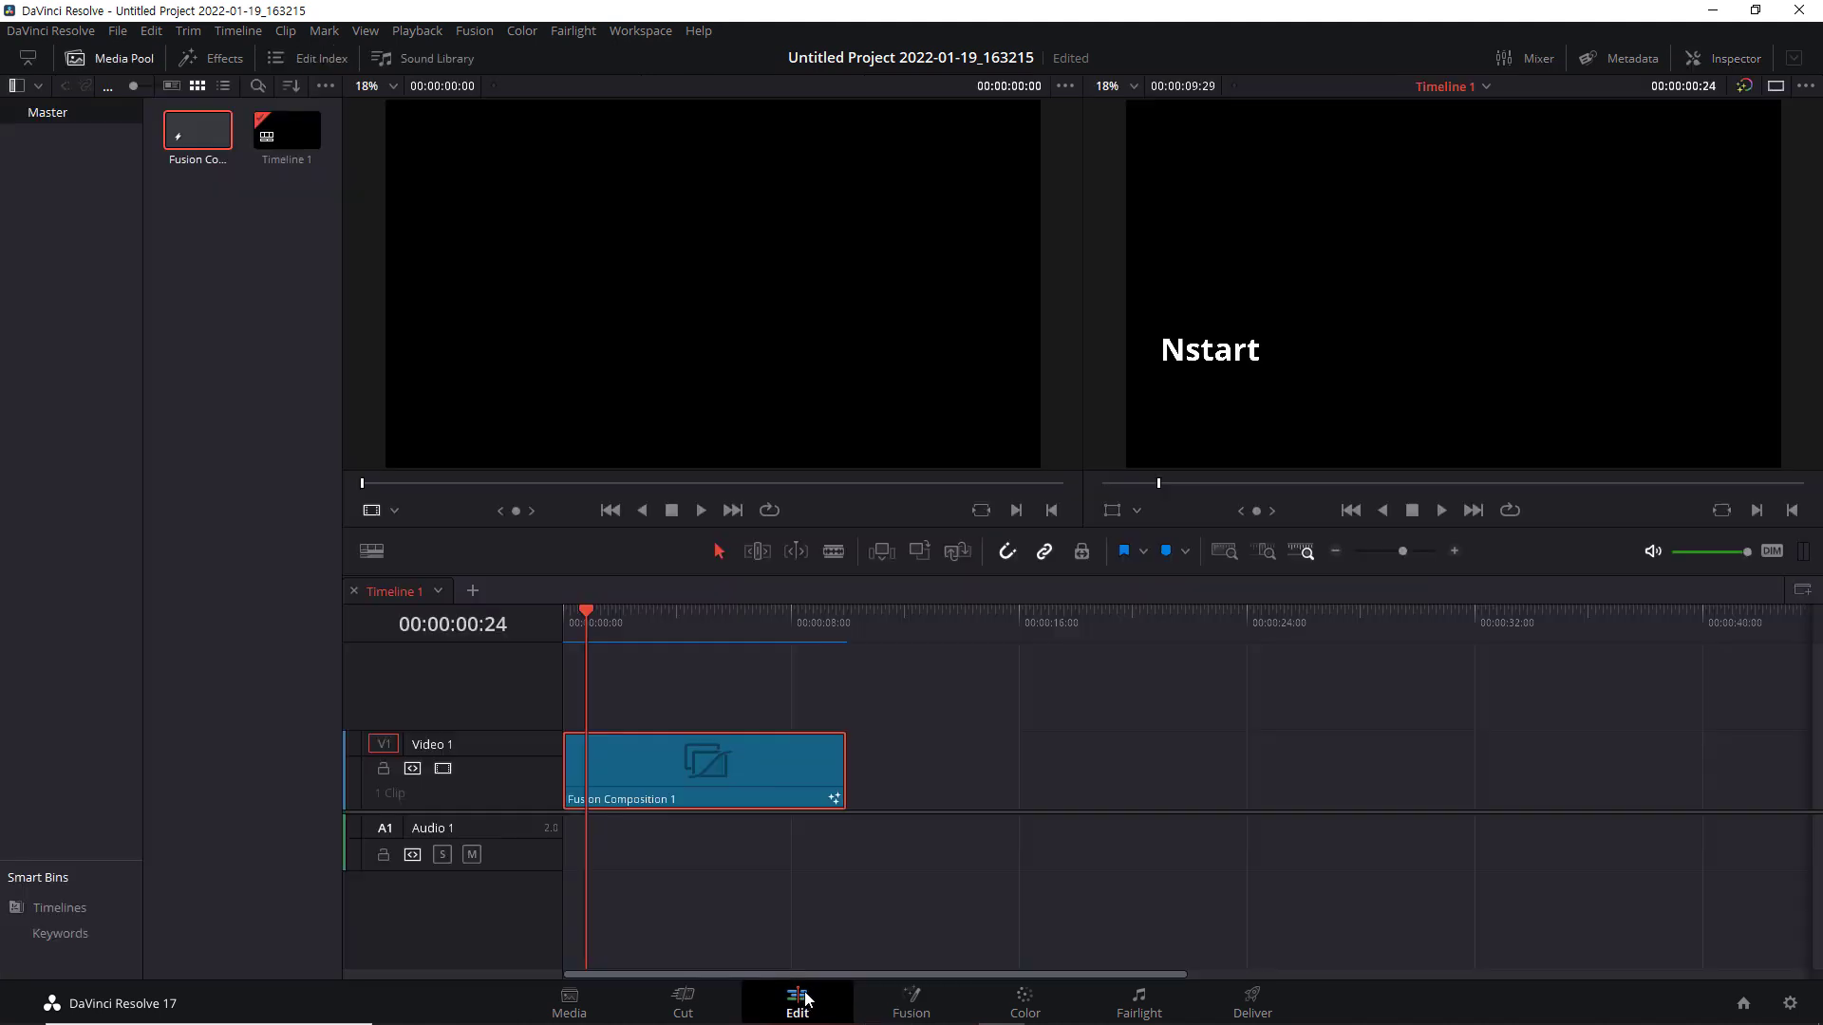
pyautogui.moveTo(587, 619); pyautogui.dragTo(762, 641)
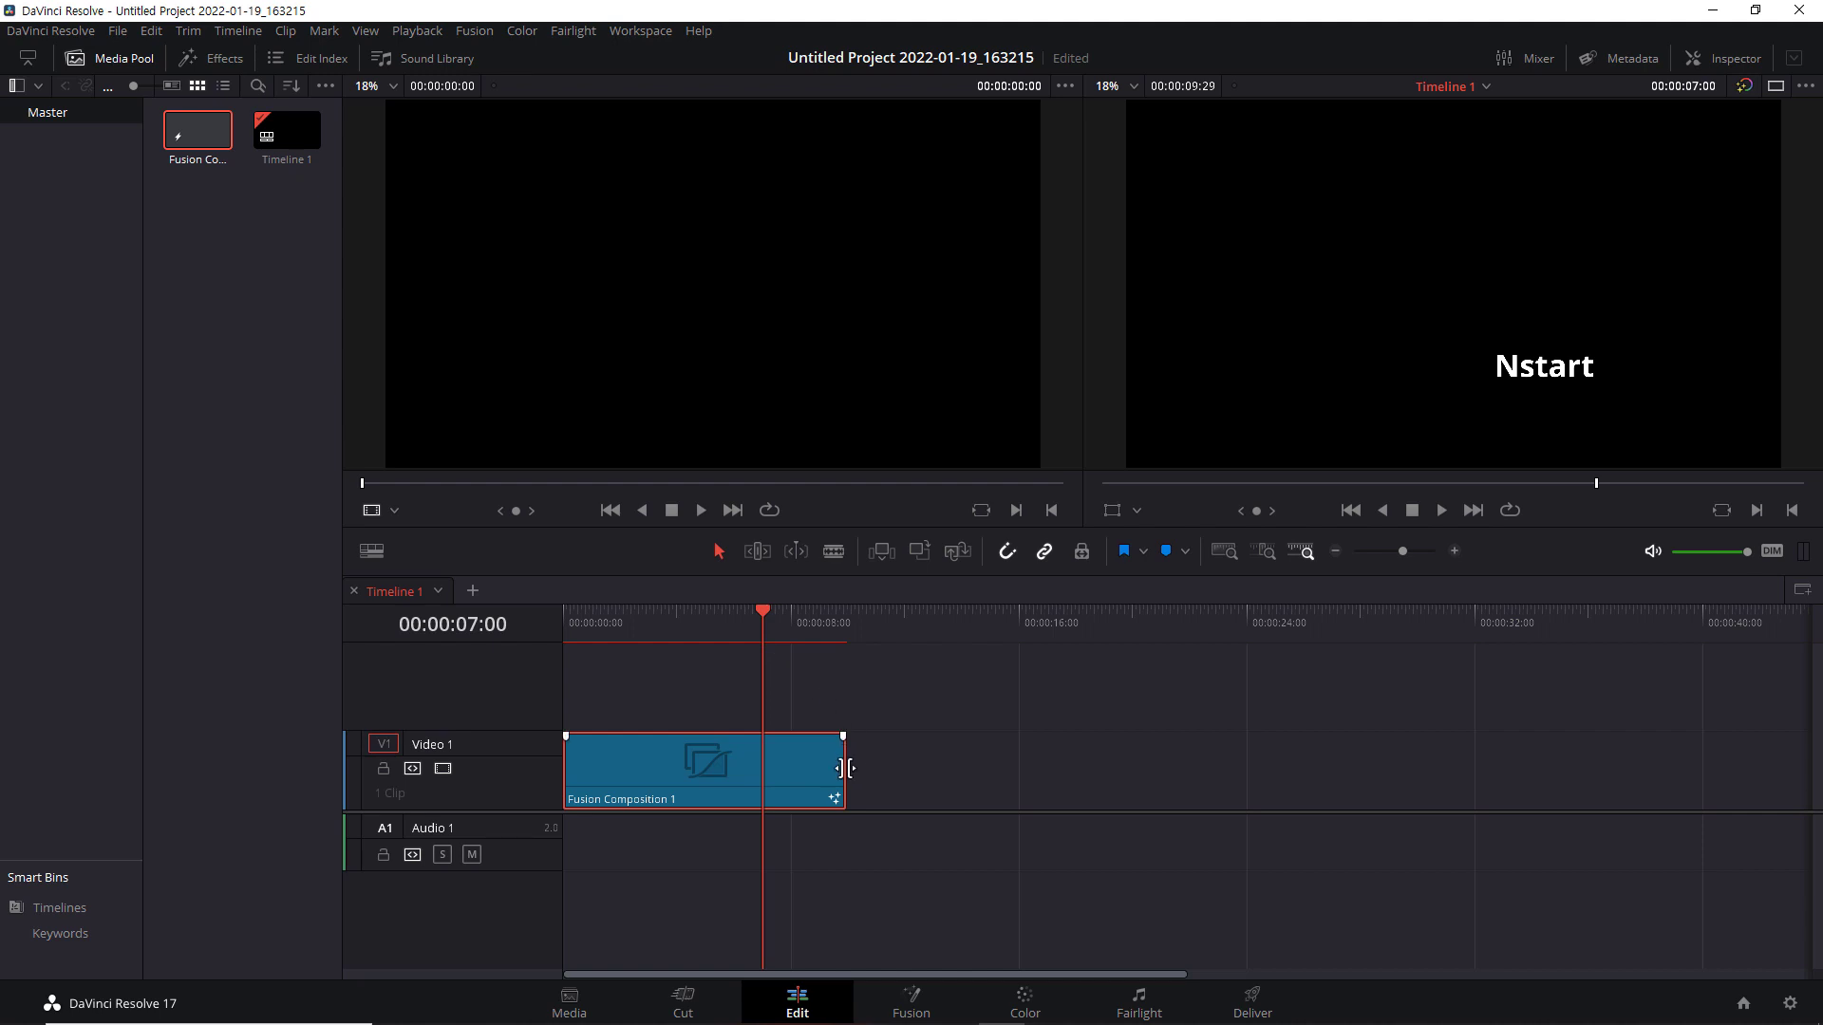
# Extend the end of the Fusion Composition 1 clip to 00:00:15:00 and scrub from the seven-second mark to its end.
pyautogui.moveTo(846, 768); pyautogui.dragTo(988, 773)
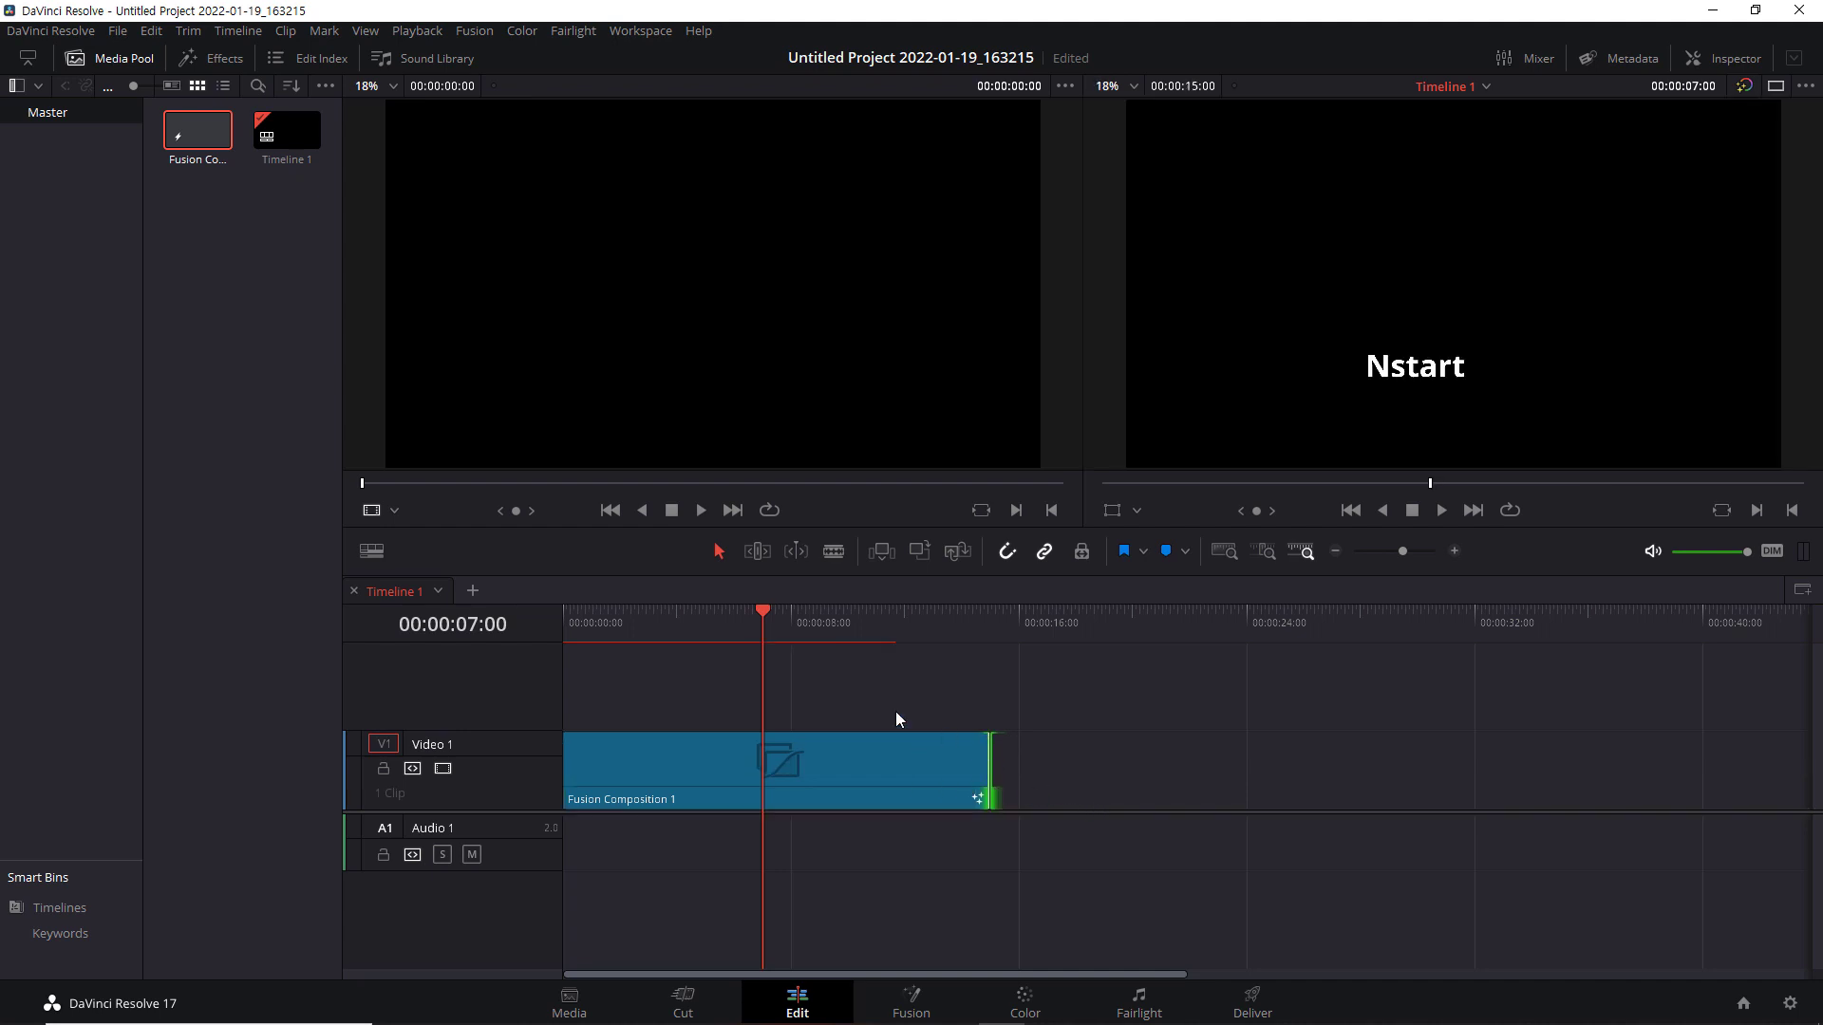
pyautogui.moveTo(761, 612); pyautogui.dragTo(980, 630)
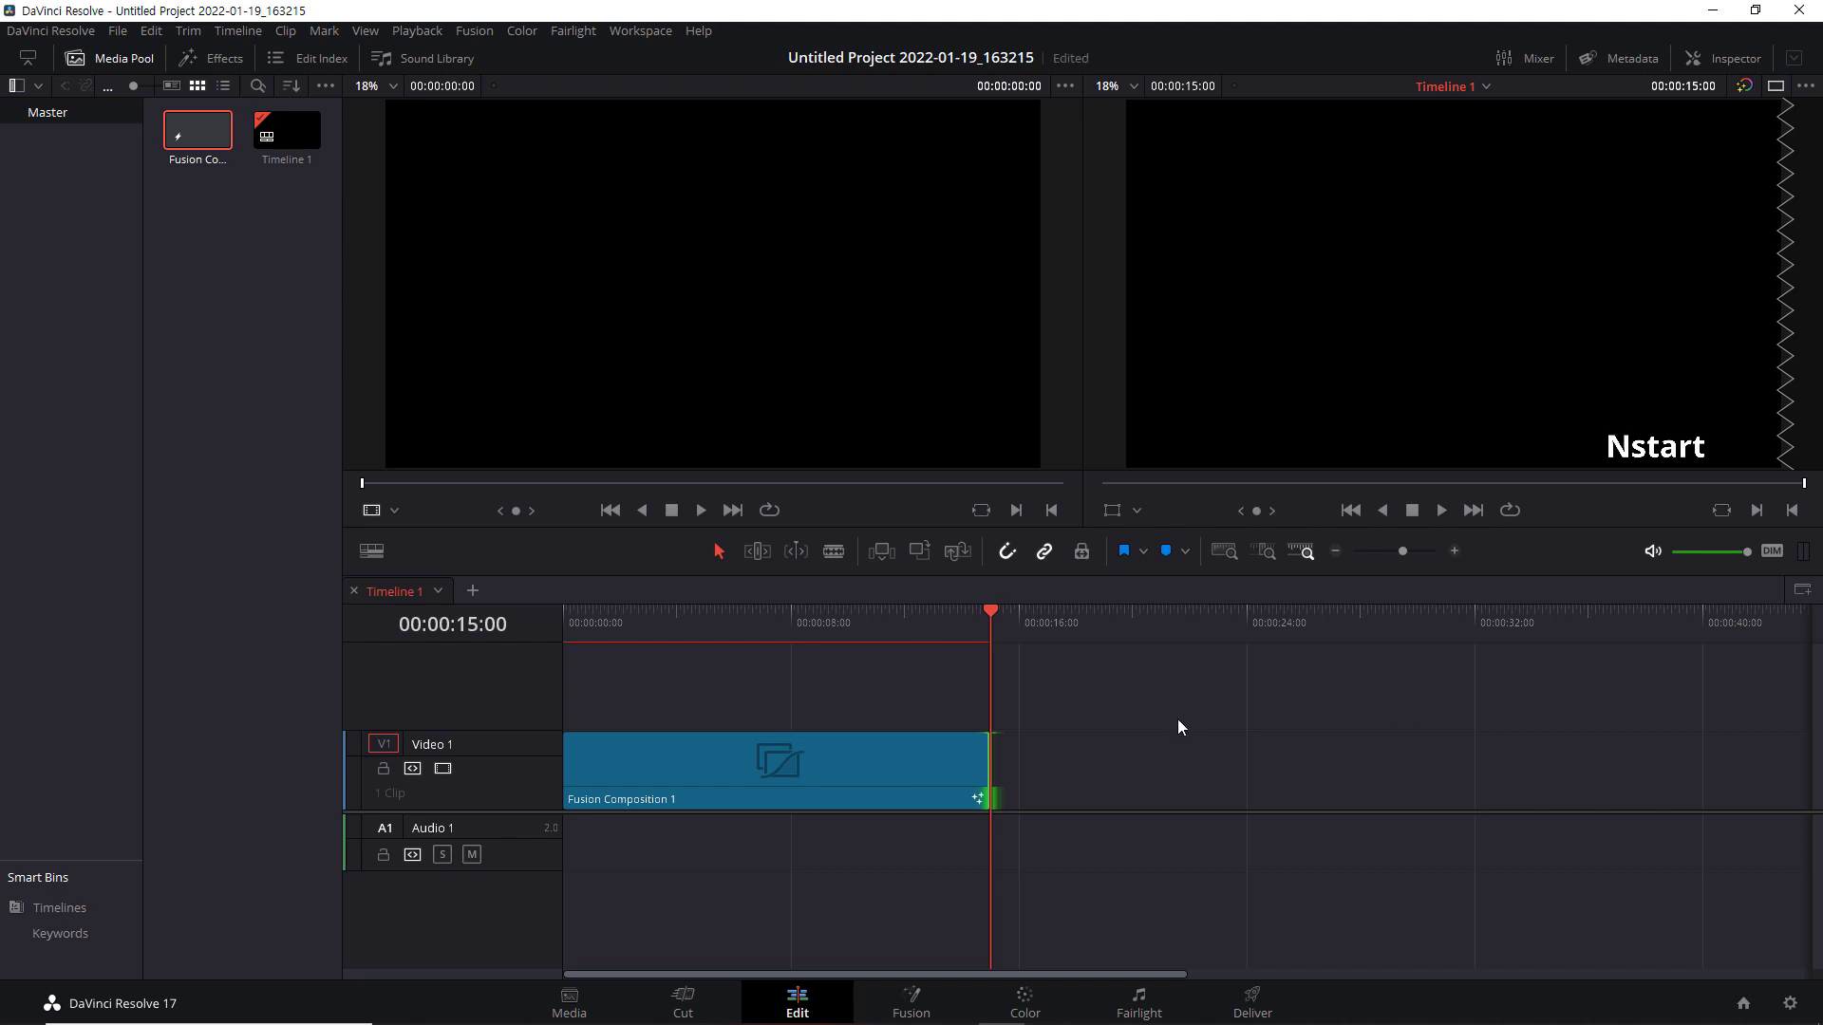
# Play the extended clip from the start of the edit timeline to review the stretched text animation.
pyautogui.click(735, 619)
pyautogui.press('Home')
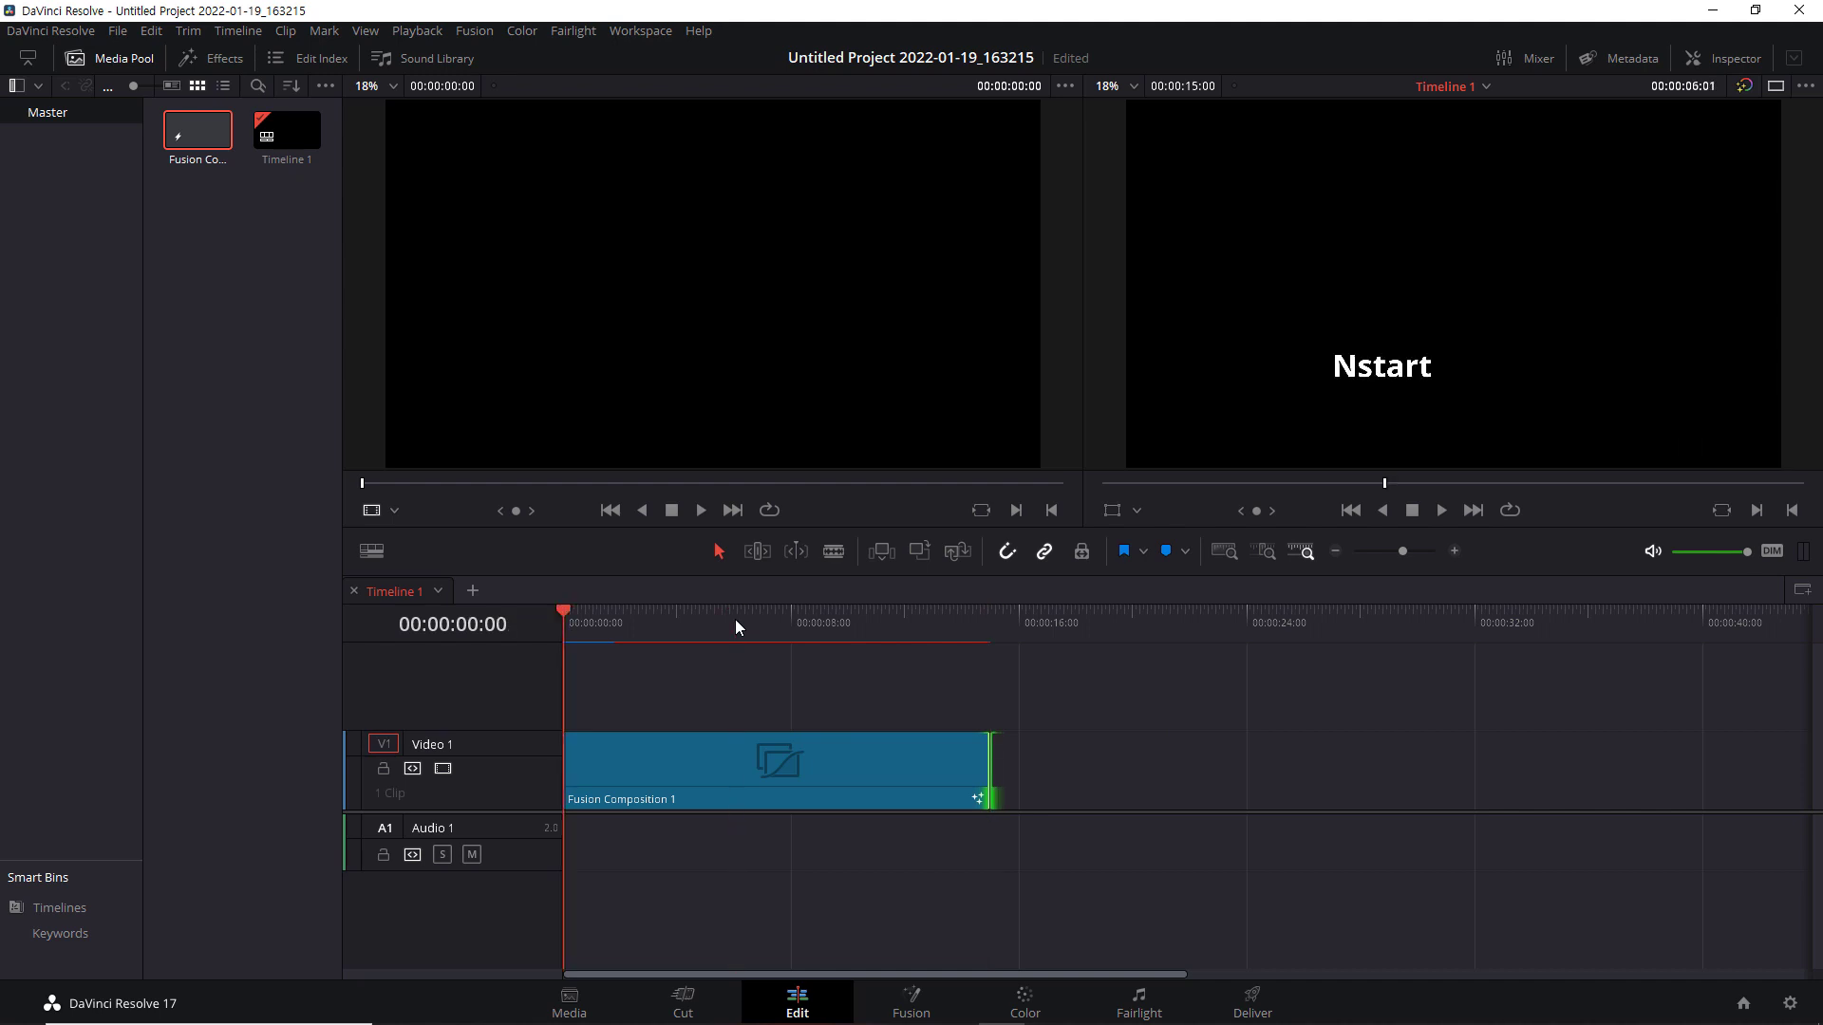
pyautogui.press('space')
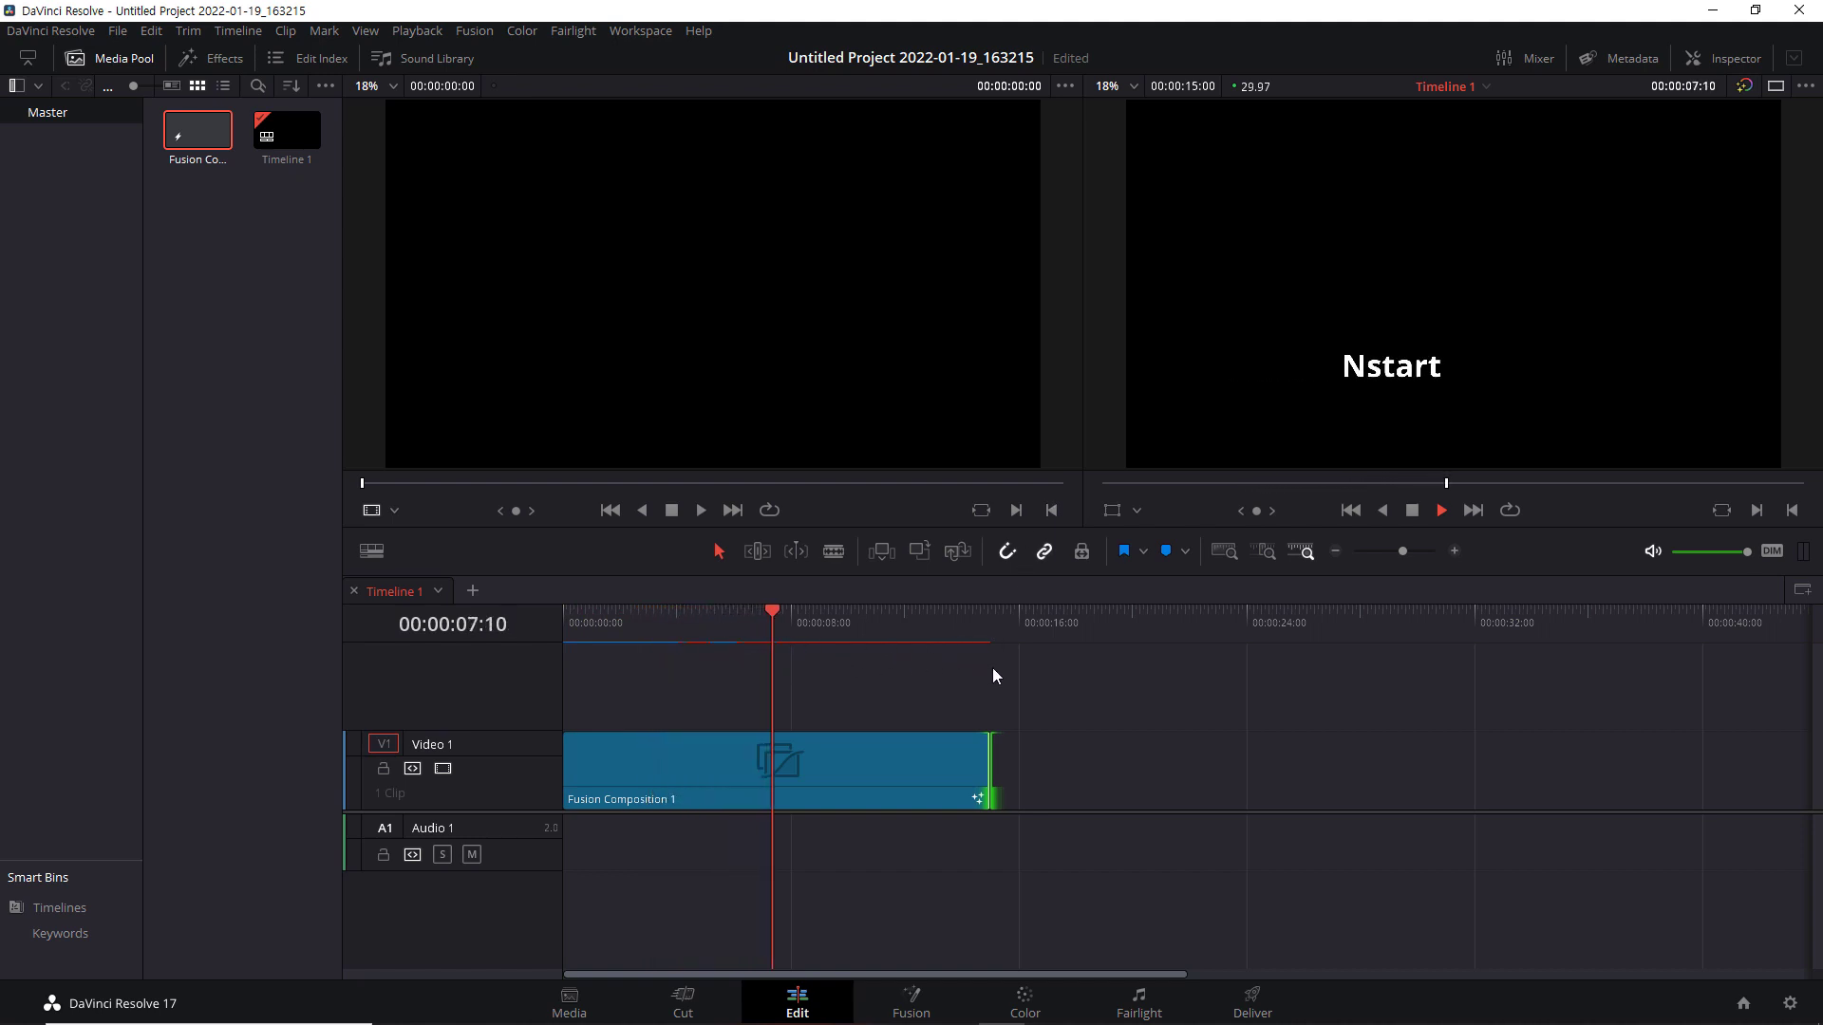
pyautogui.click(1098, 676)
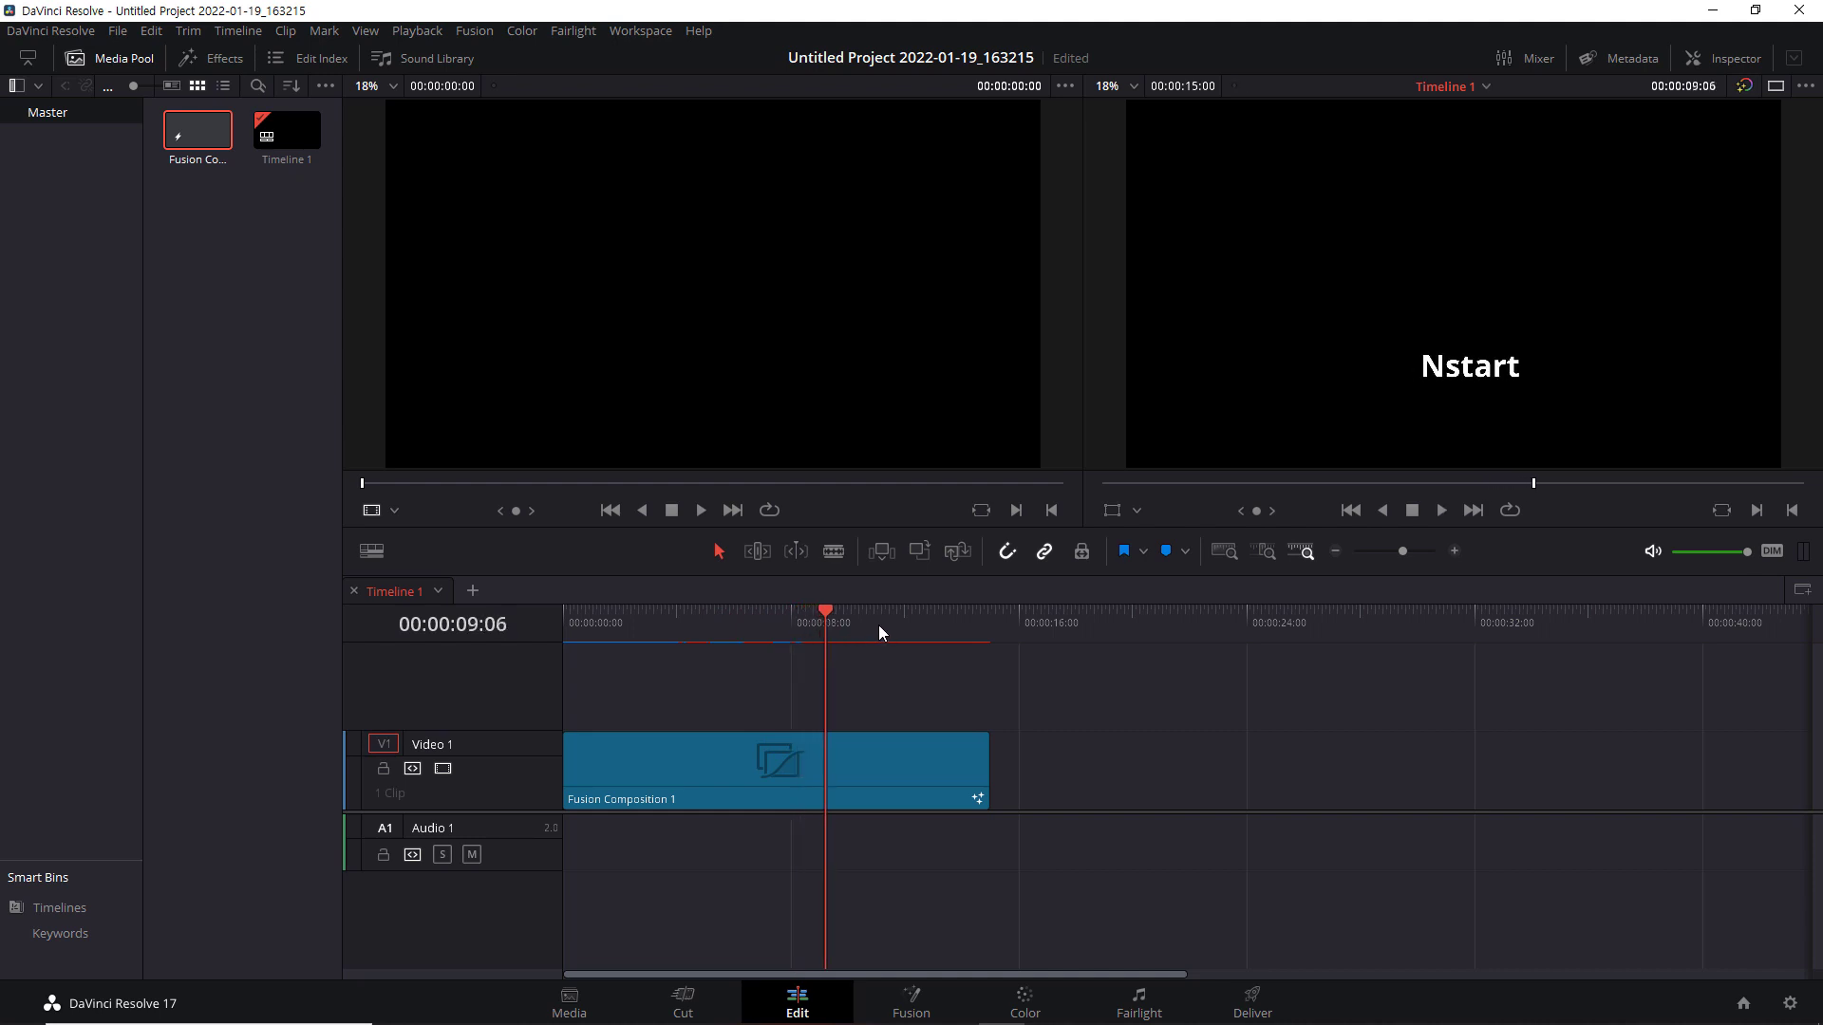
# Scrub through the clip's last seconds to 00:00:14:10 to examine the timing of the title's closing movement.
pyautogui.moveTo(826, 611); pyautogui.dragTo(942, 615)
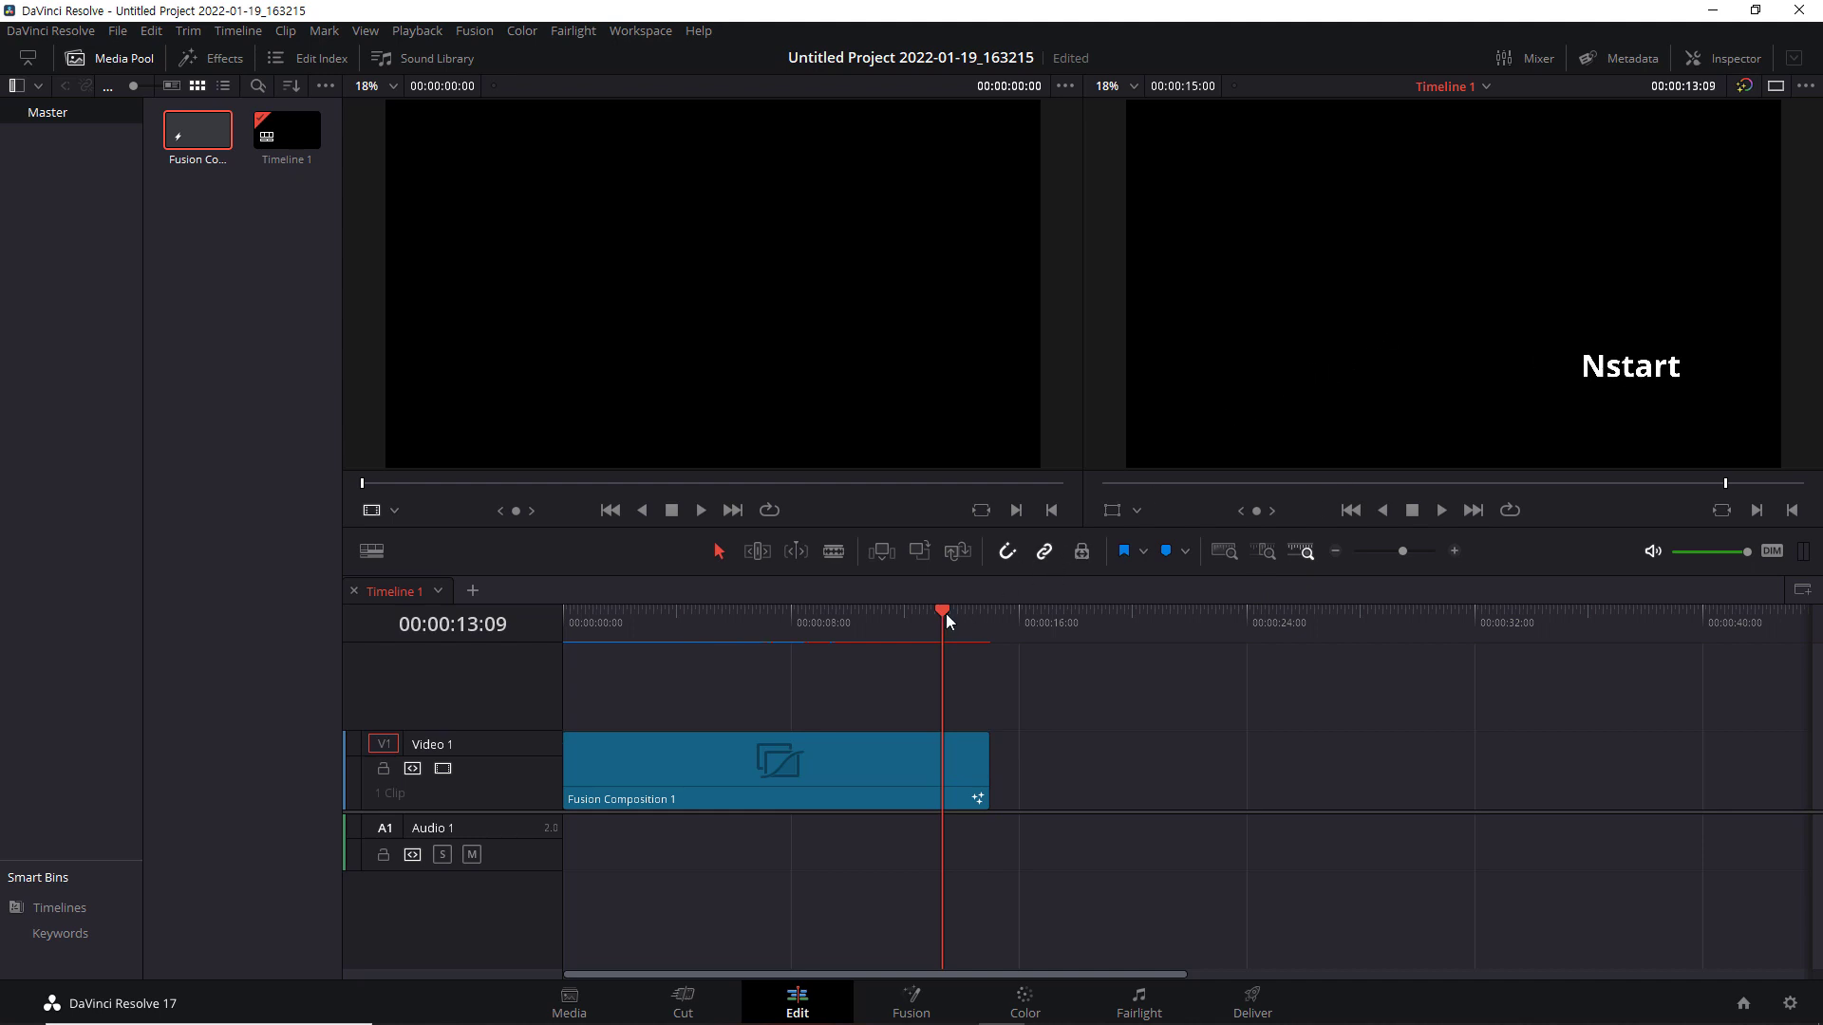
pyautogui.moveTo(946, 613)
pyautogui.mouseDown()
pyautogui.moveTo(978, 612)
pyautogui.moveTo(957, 618)
pyautogui.mouseUp()
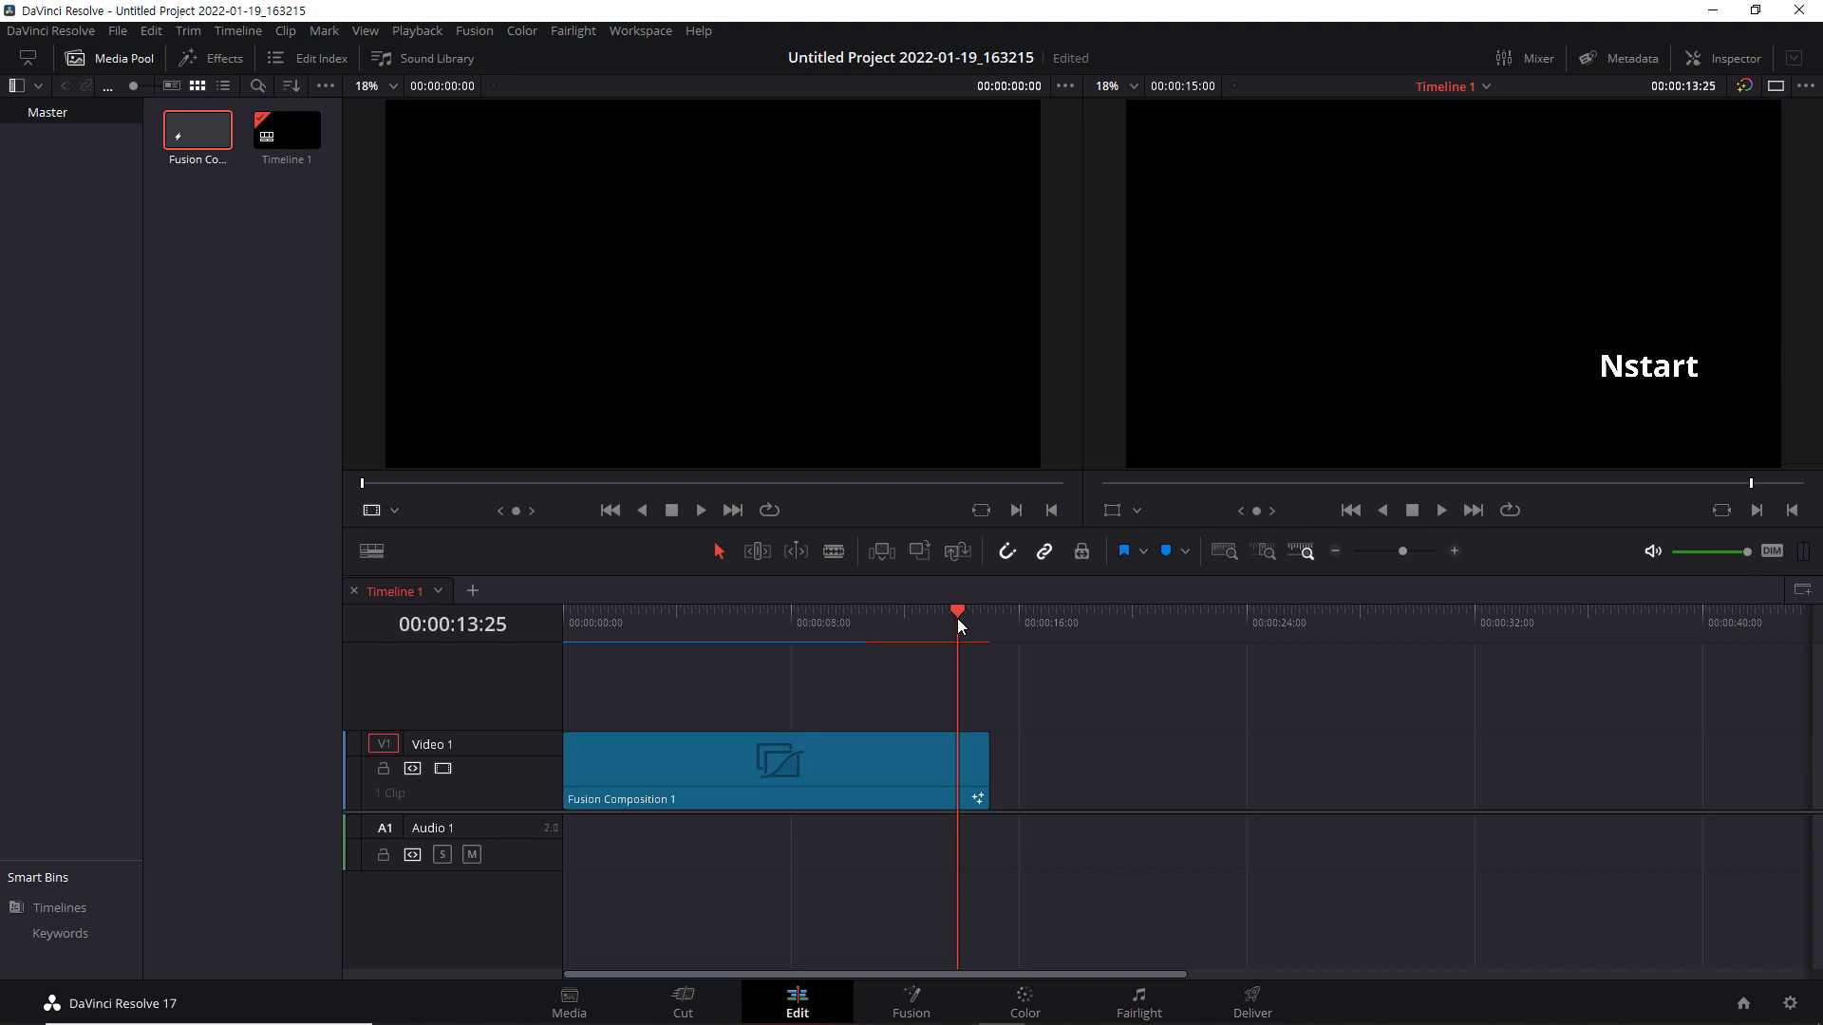
pyautogui.moveTo(959, 614); pyautogui.dragTo(971, 614)
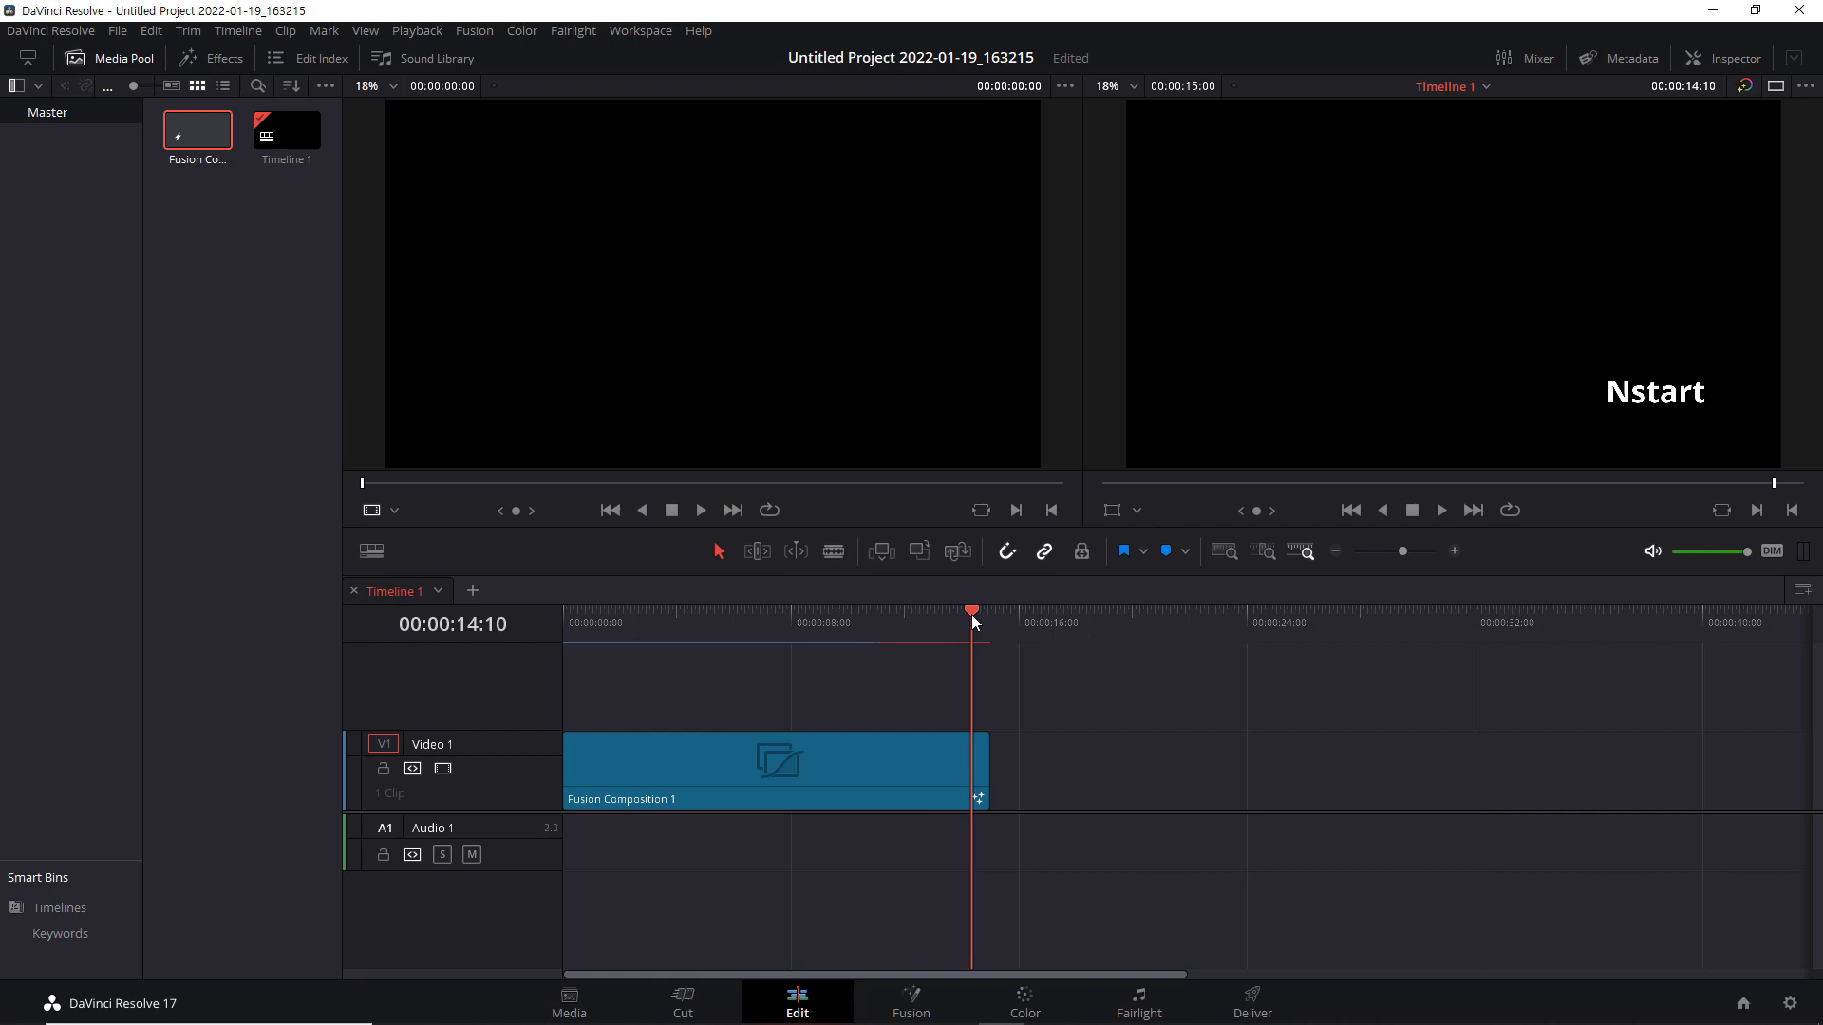